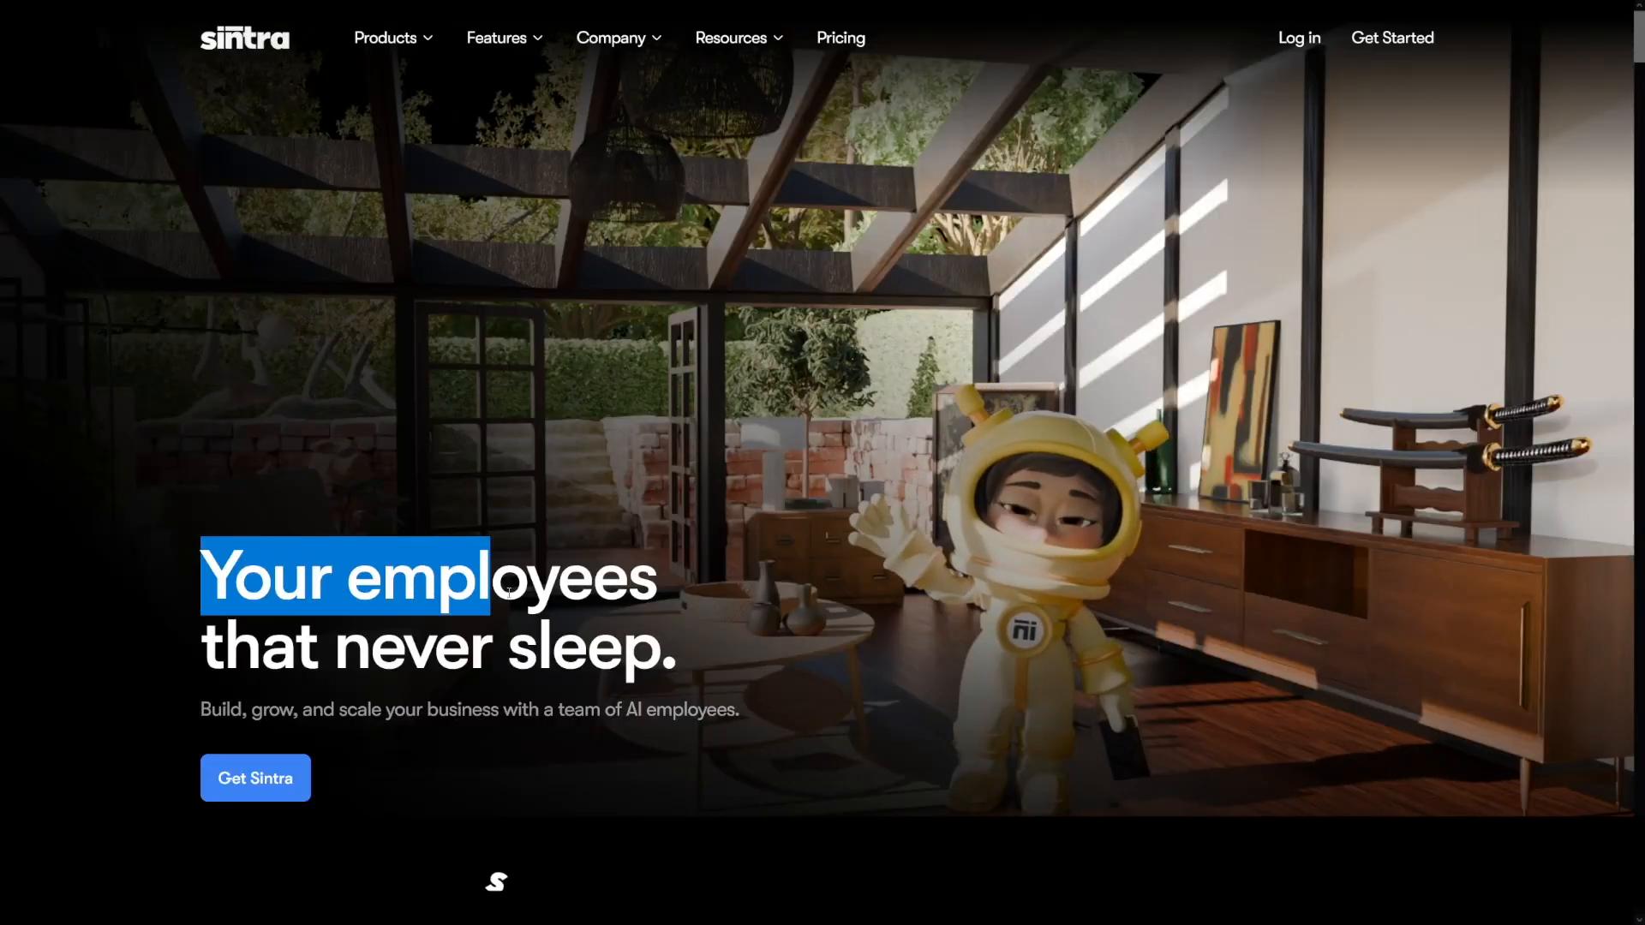
Highlight the Sintra AI homepage headline and the browser search query while reviewing the site.
{"action": "left_click_drag", "start_coordinate": [510, 585], "coordinate": [681, 656]}
{"action": "left_click", "coordinate": [680, 678]}
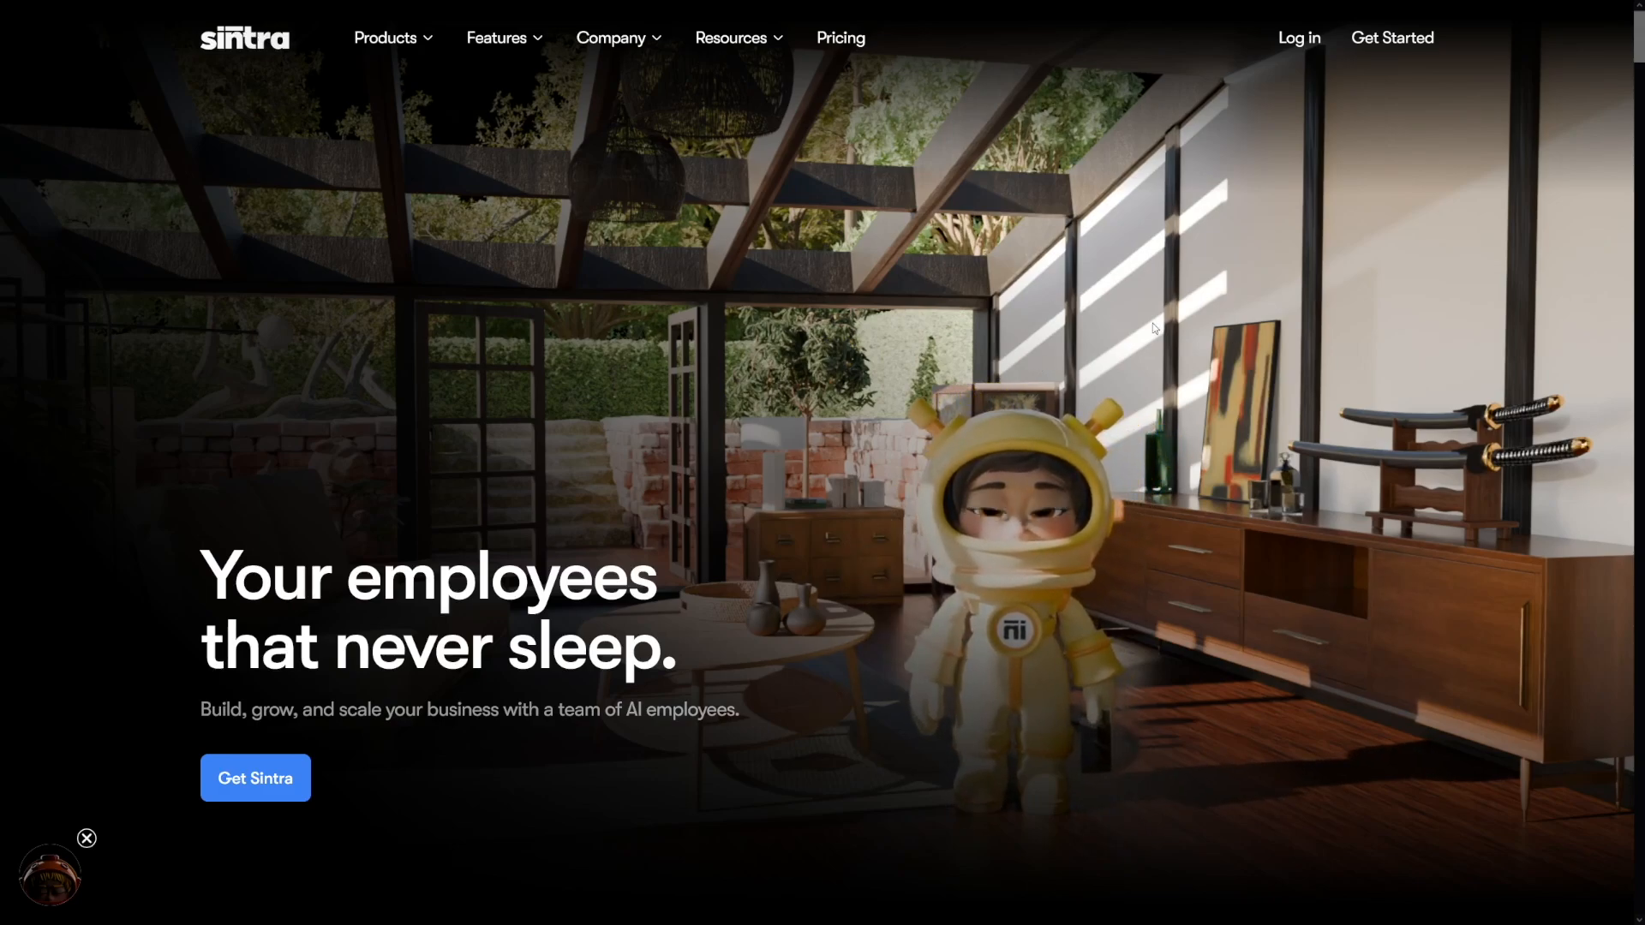
{"action": "scroll", "coordinate": [1153, 323], "scroll_direction": "down", "scroll_amount": 5}
{"action": "scroll", "coordinate": [1153, 323], "scroll_direction": "down", "scroll_amount": 5}
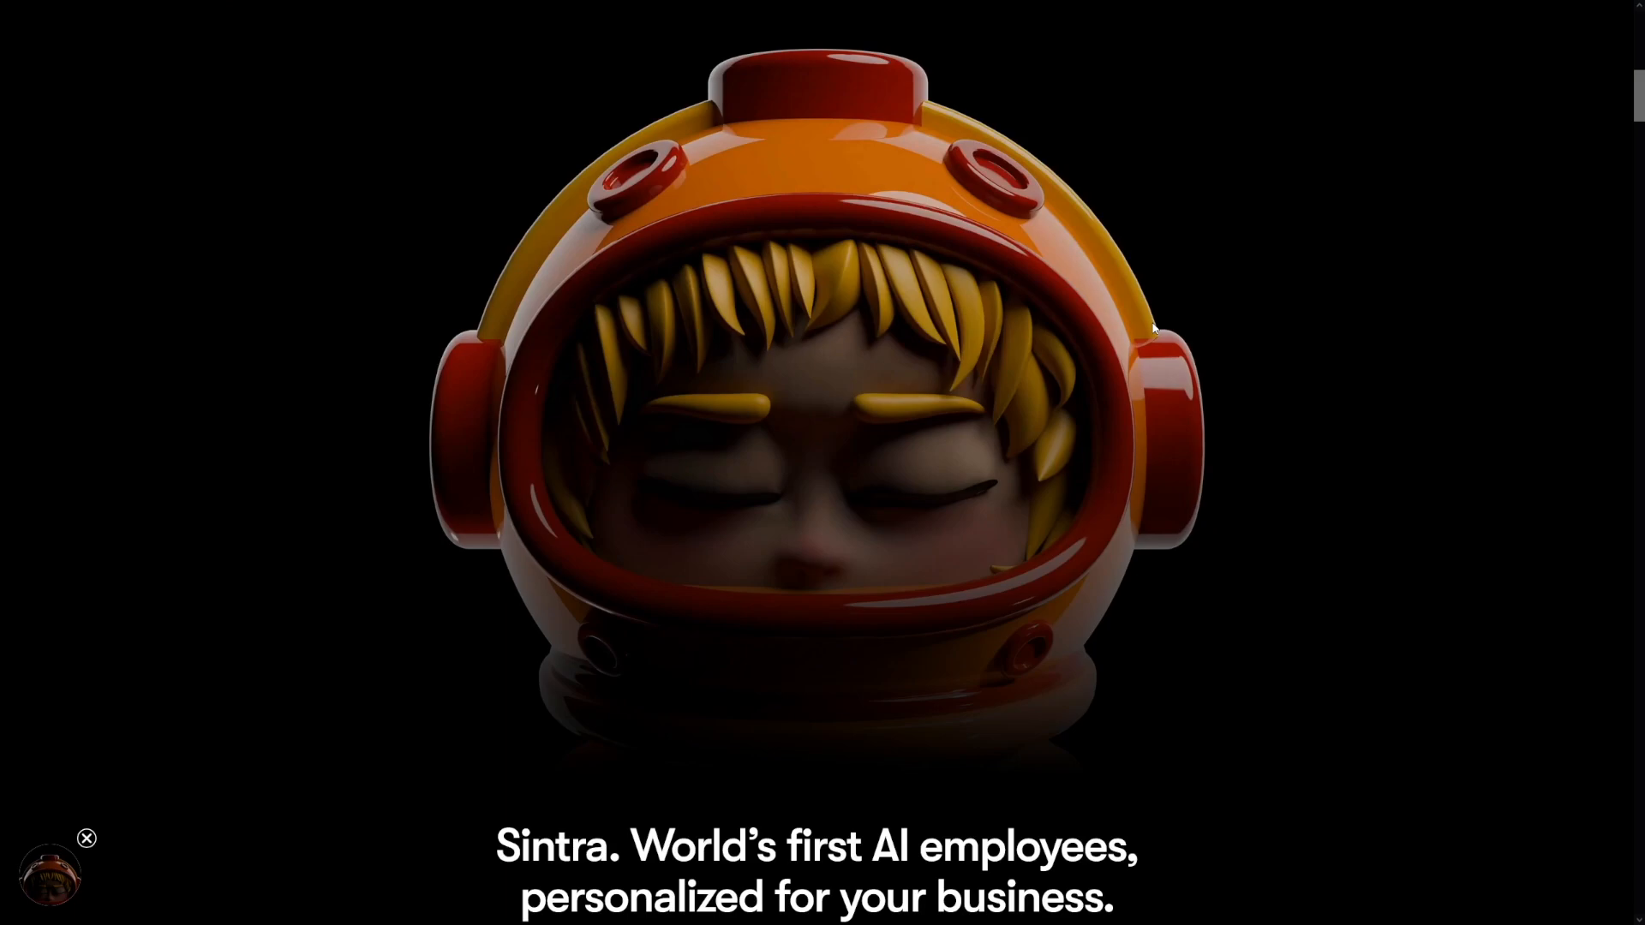
{"action": "scroll", "coordinate": [1151, 322], "scroll_direction": "down", "scroll_amount": 3}
{"action": "scroll", "coordinate": [1151, 321], "scroll_direction": "down", "scroll_amount": 3}
{"action": "scroll", "coordinate": [1151, 322], "scroll_direction": "down", "scroll_amount": 3}
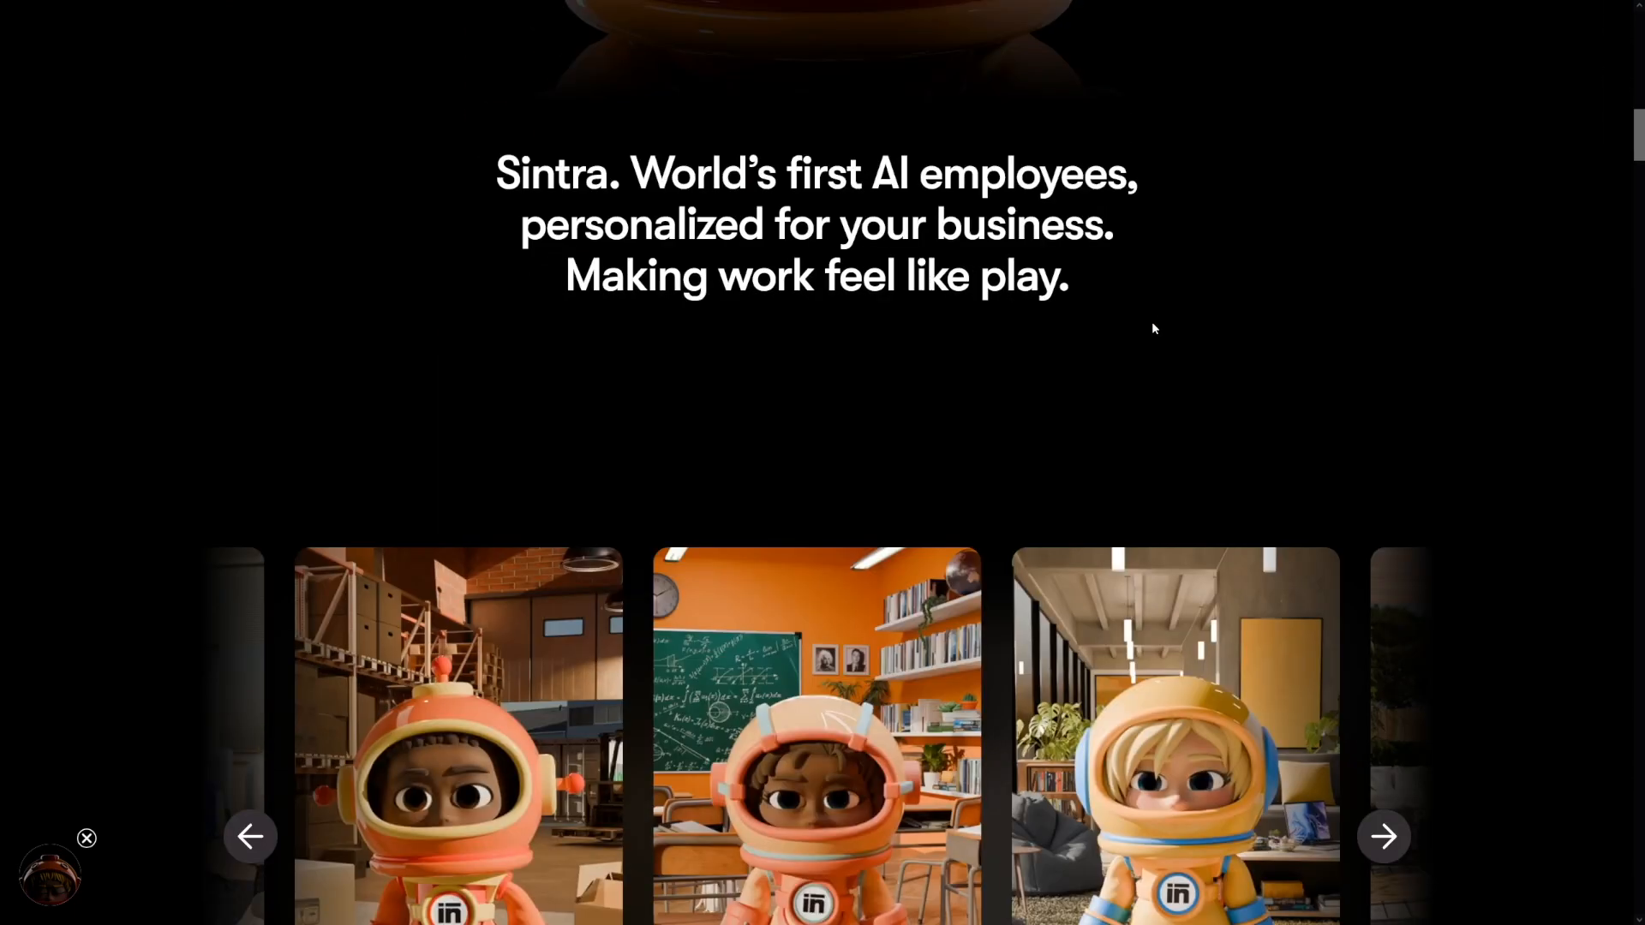
{"action": "scroll", "coordinate": [1153, 322], "scroll_direction": "down", "scroll_amount": 3}
{"action": "scroll", "coordinate": [957, 281], "scroll_direction": "down", "scroll_amount": 3}
{"action": "scroll", "coordinate": [957, 281], "scroll_direction": "down", "scroll_amount": 2}
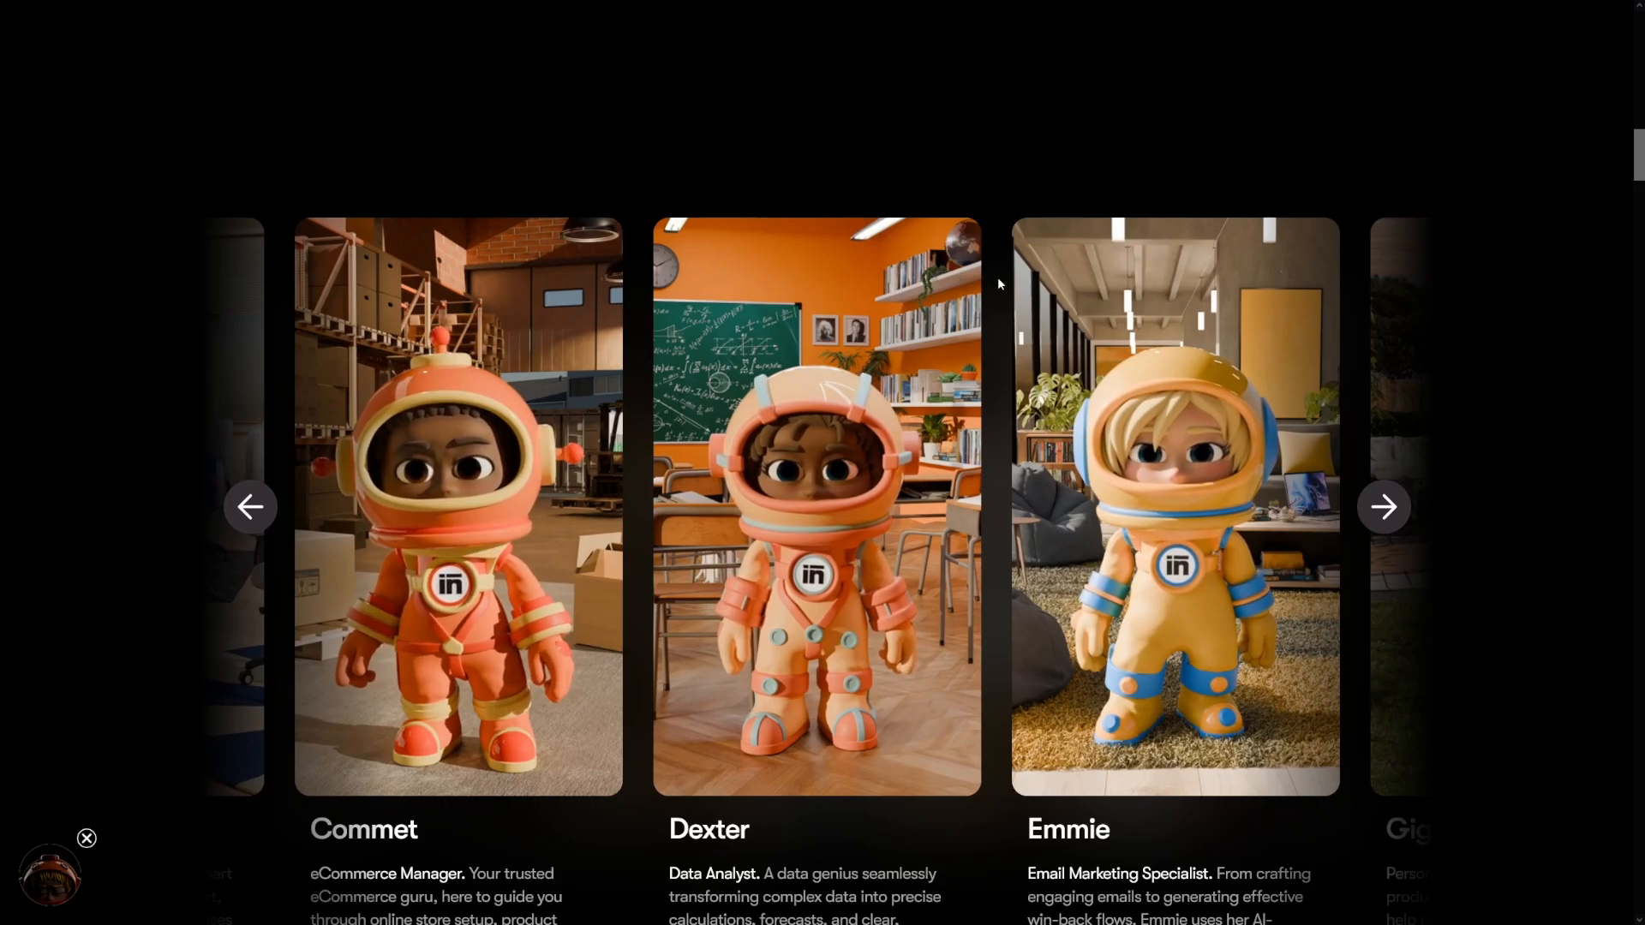
{"action": "scroll", "coordinate": [997, 277], "scroll_direction": "down", "scroll_amount": 3}
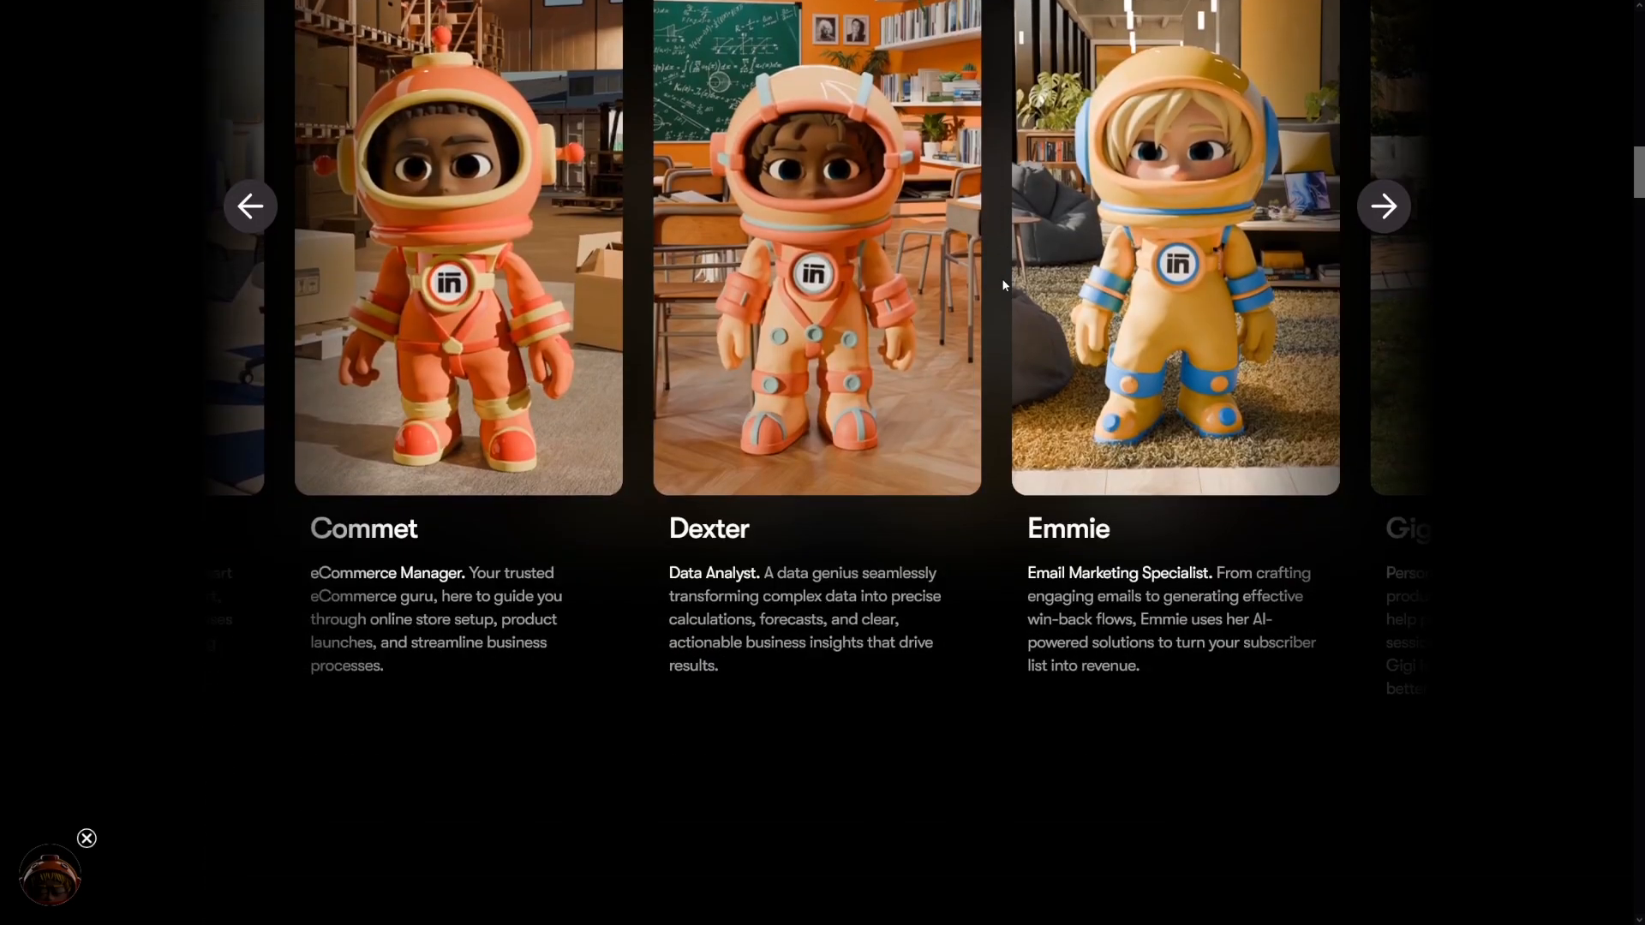
{"action": "scroll", "coordinate": [1001, 277], "scroll_direction": "down", "scroll_amount": 4}
{"action": "scroll", "coordinate": [995, 277], "scroll_direction": "down", "scroll_amount": 3}
{"action": "scroll", "coordinate": [950, 283], "scroll_direction": "down", "scroll_amount": 3}
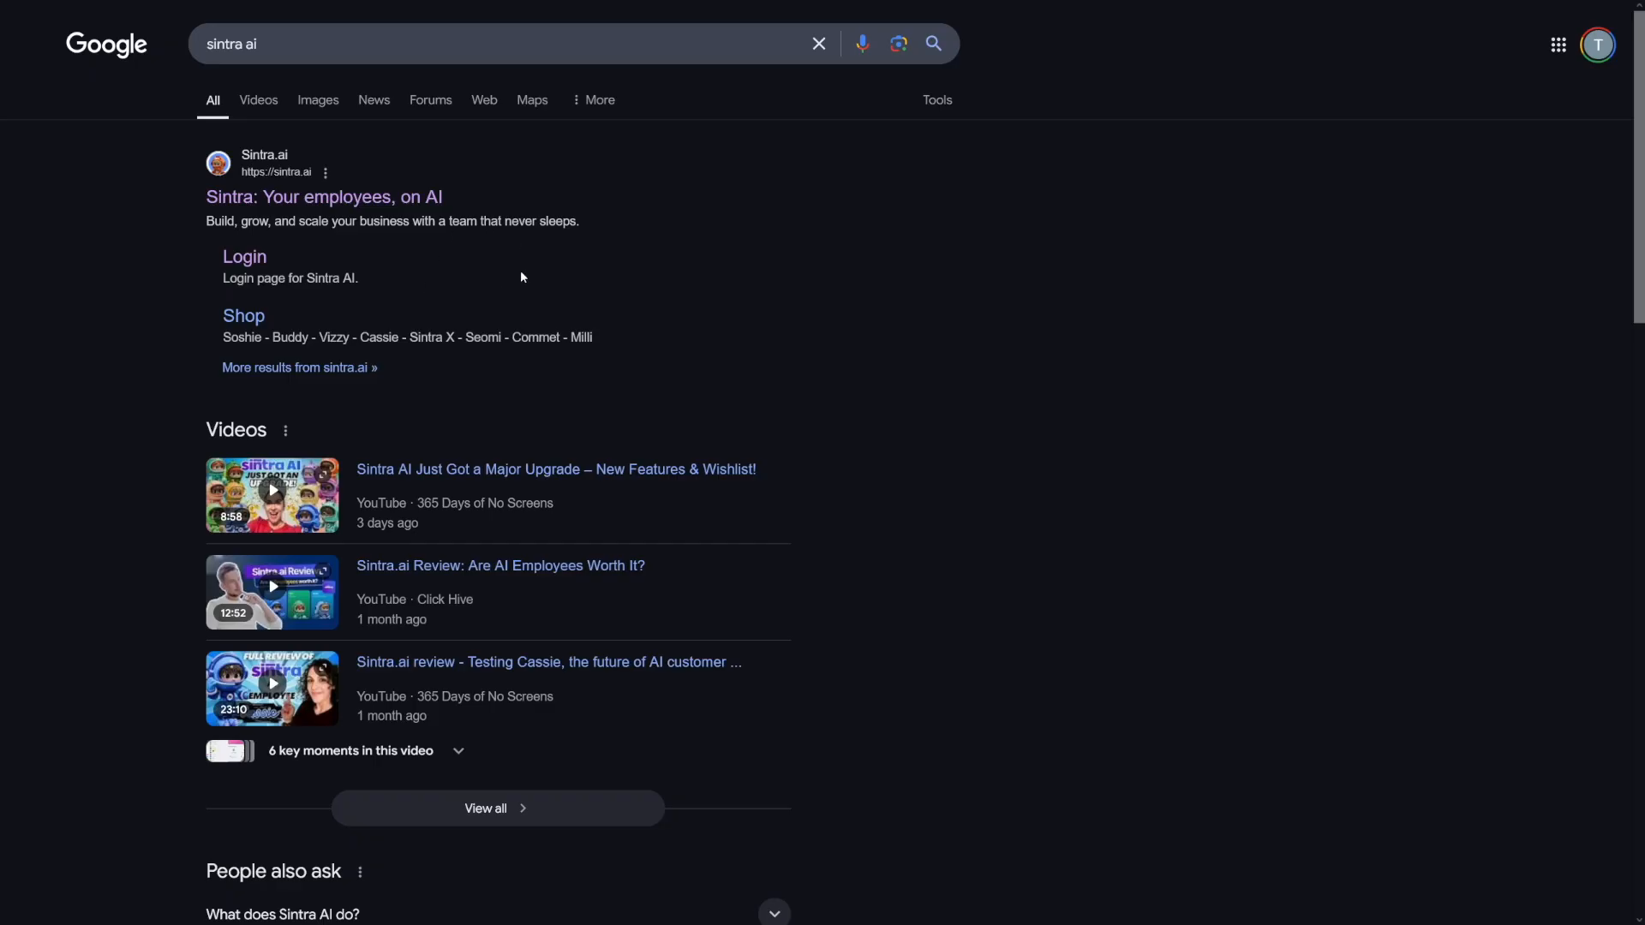
{"action": "left_click", "coordinate": [271, 45]}
{"action": "left_click_drag", "start_coordinate": [258, 44], "coordinate": [210, 44]}
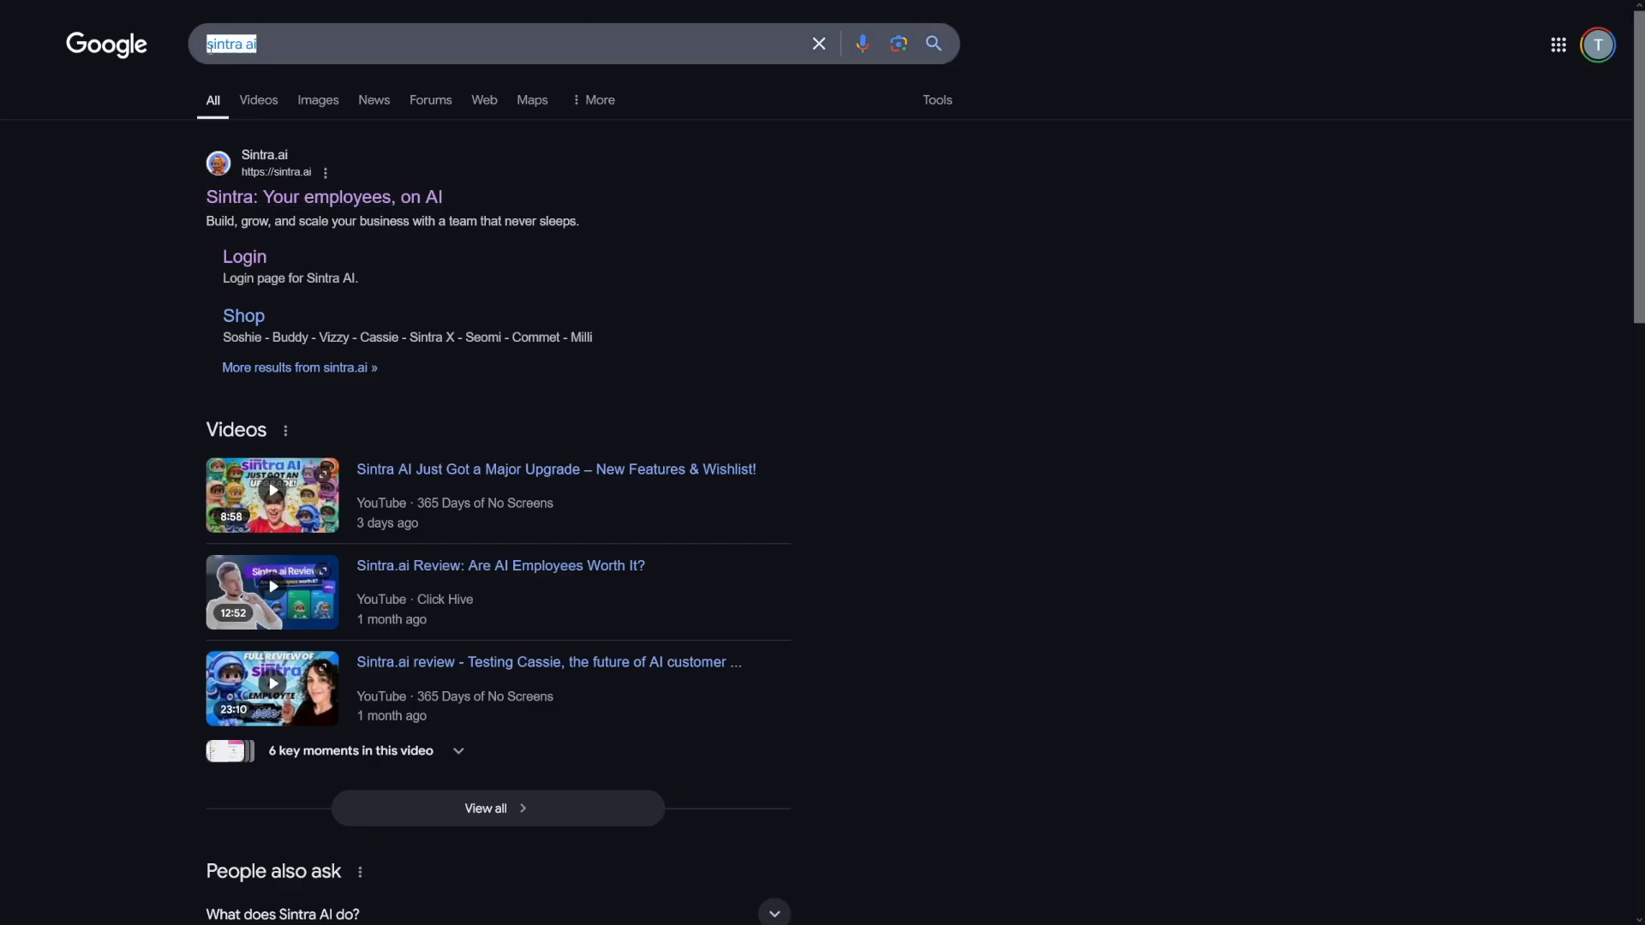
{"action": "left_click", "coordinate": [295, 42]}
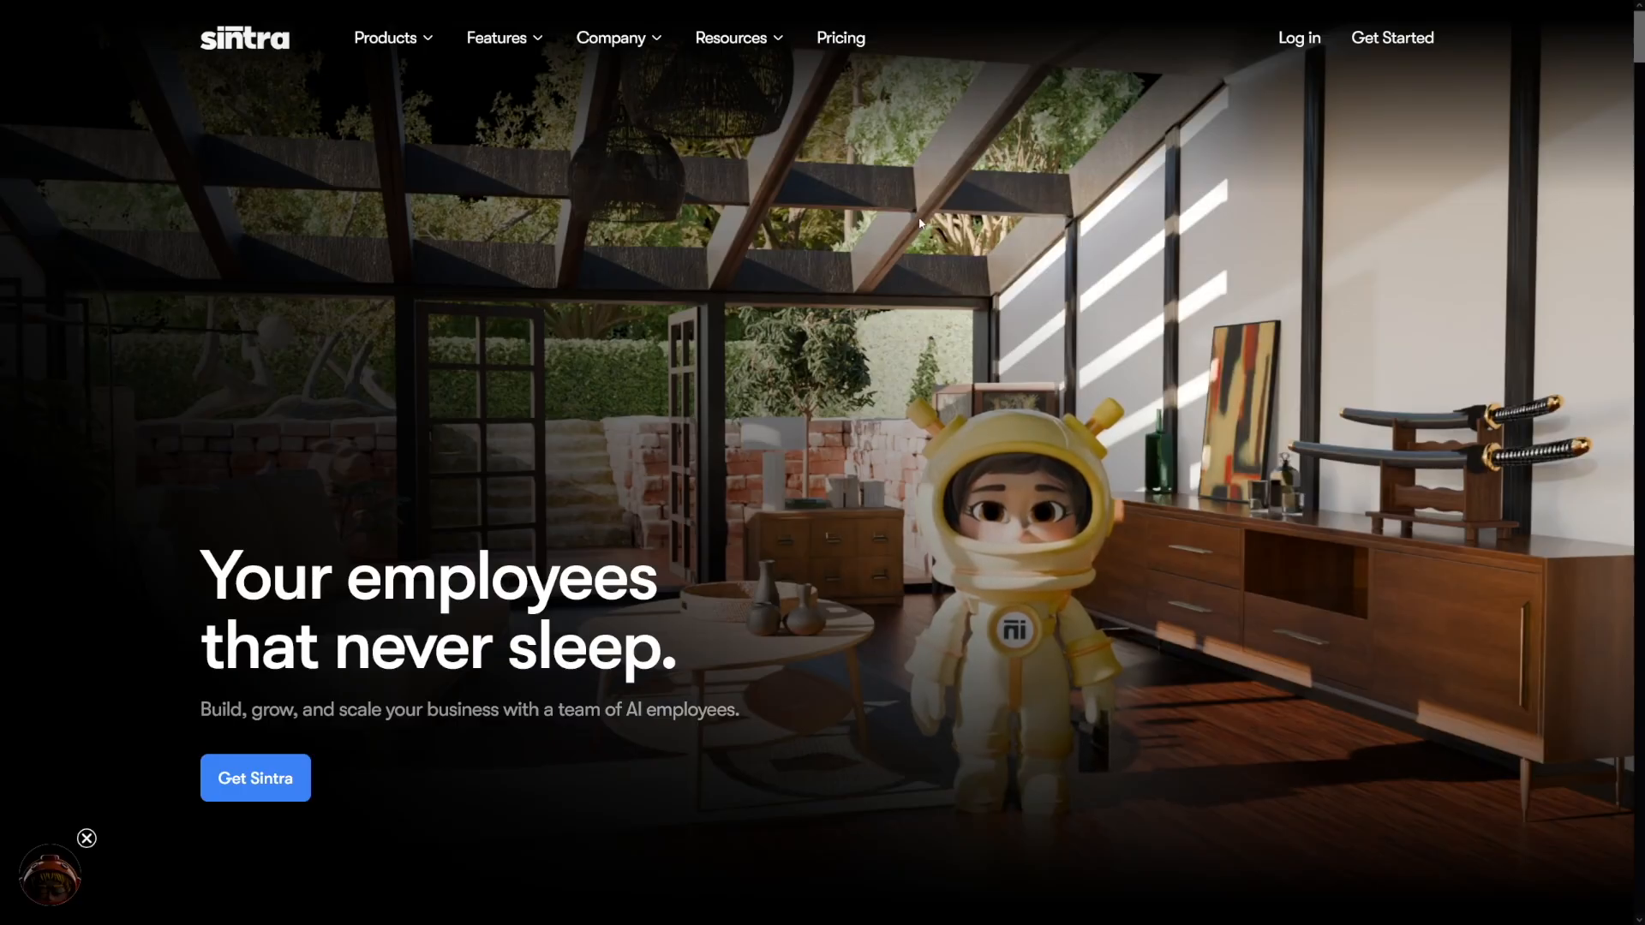
Review the Commet plan's features and payment options on the Pricing page.
{"action": "left_click", "coordinate": [841, 37]}
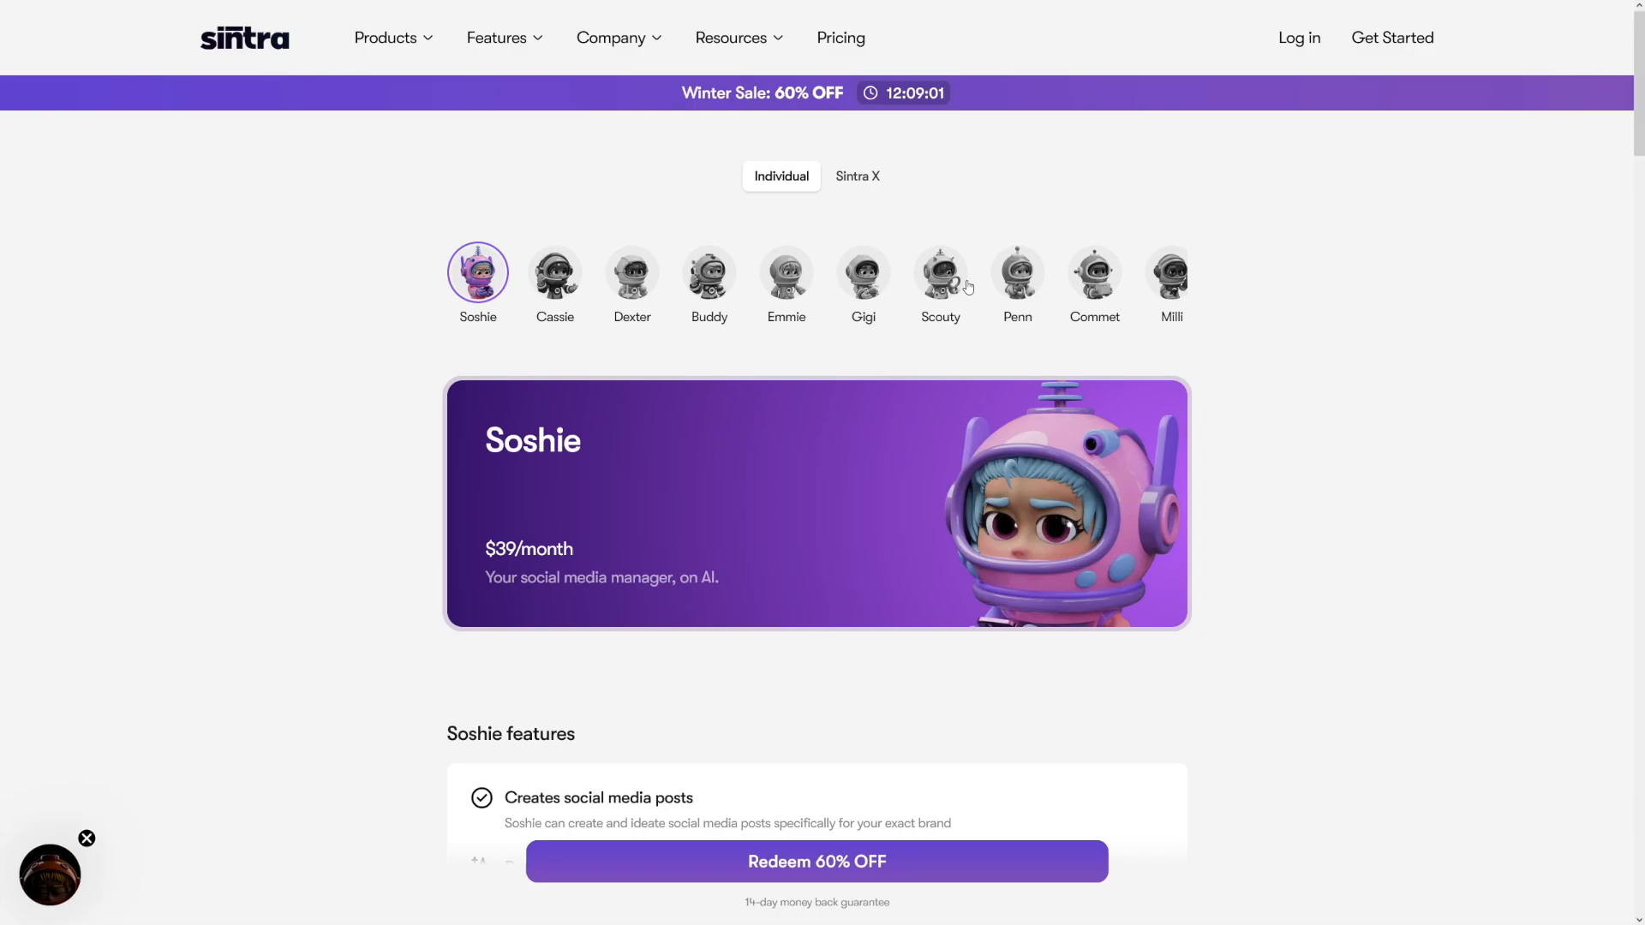
{"action": "left_click", "coordinate": [1093, 273]}
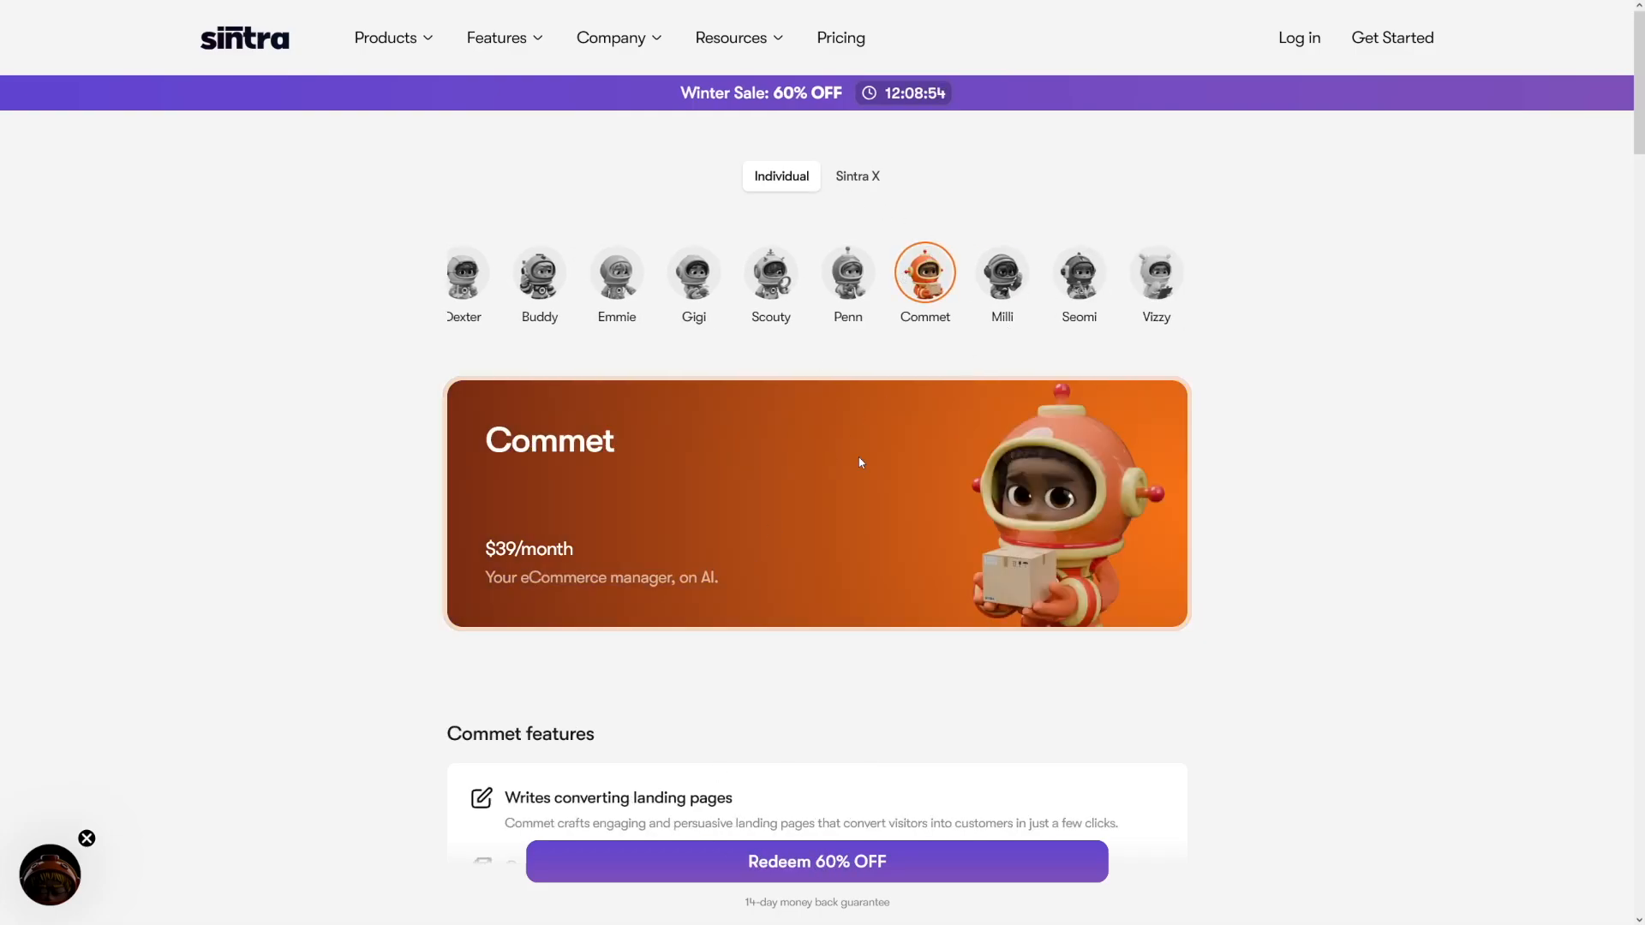
{"action": "left_click", "coordinate": [837, 858]}
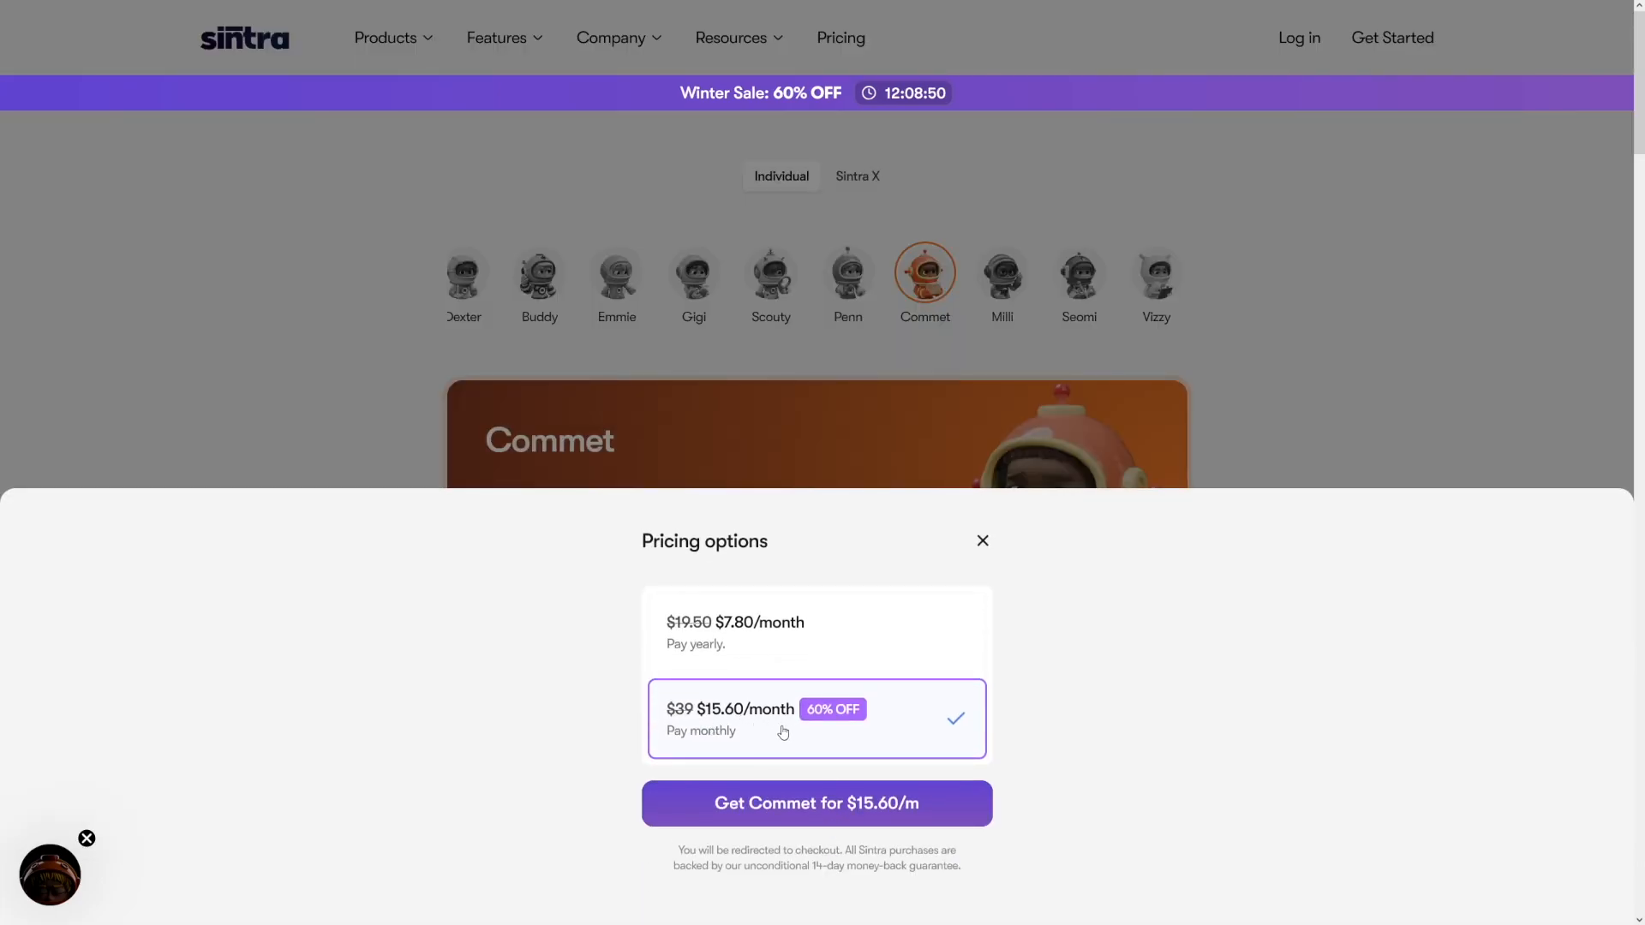
{"action": "left_click", "coordinate": [982, 540]}
Review the Sintra X all-helpers bundle and its $97/month payment options.
{"action": "left_click", "coordinate": [856, 177]}
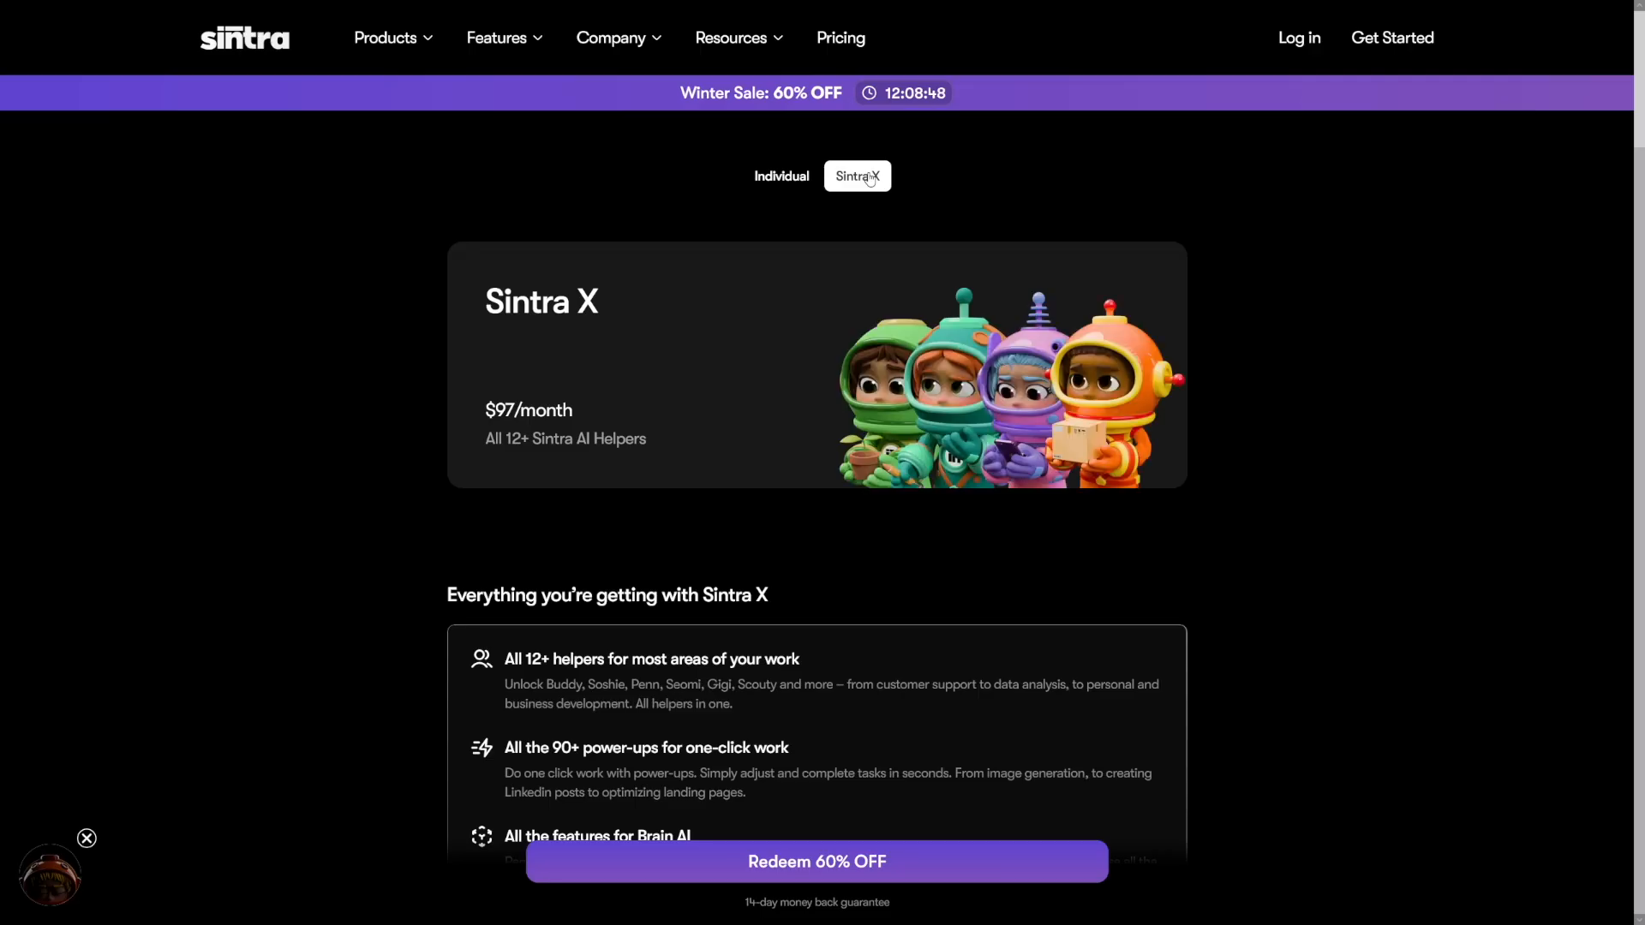
{"action": "left_click", "coordinate": [888, 867]}
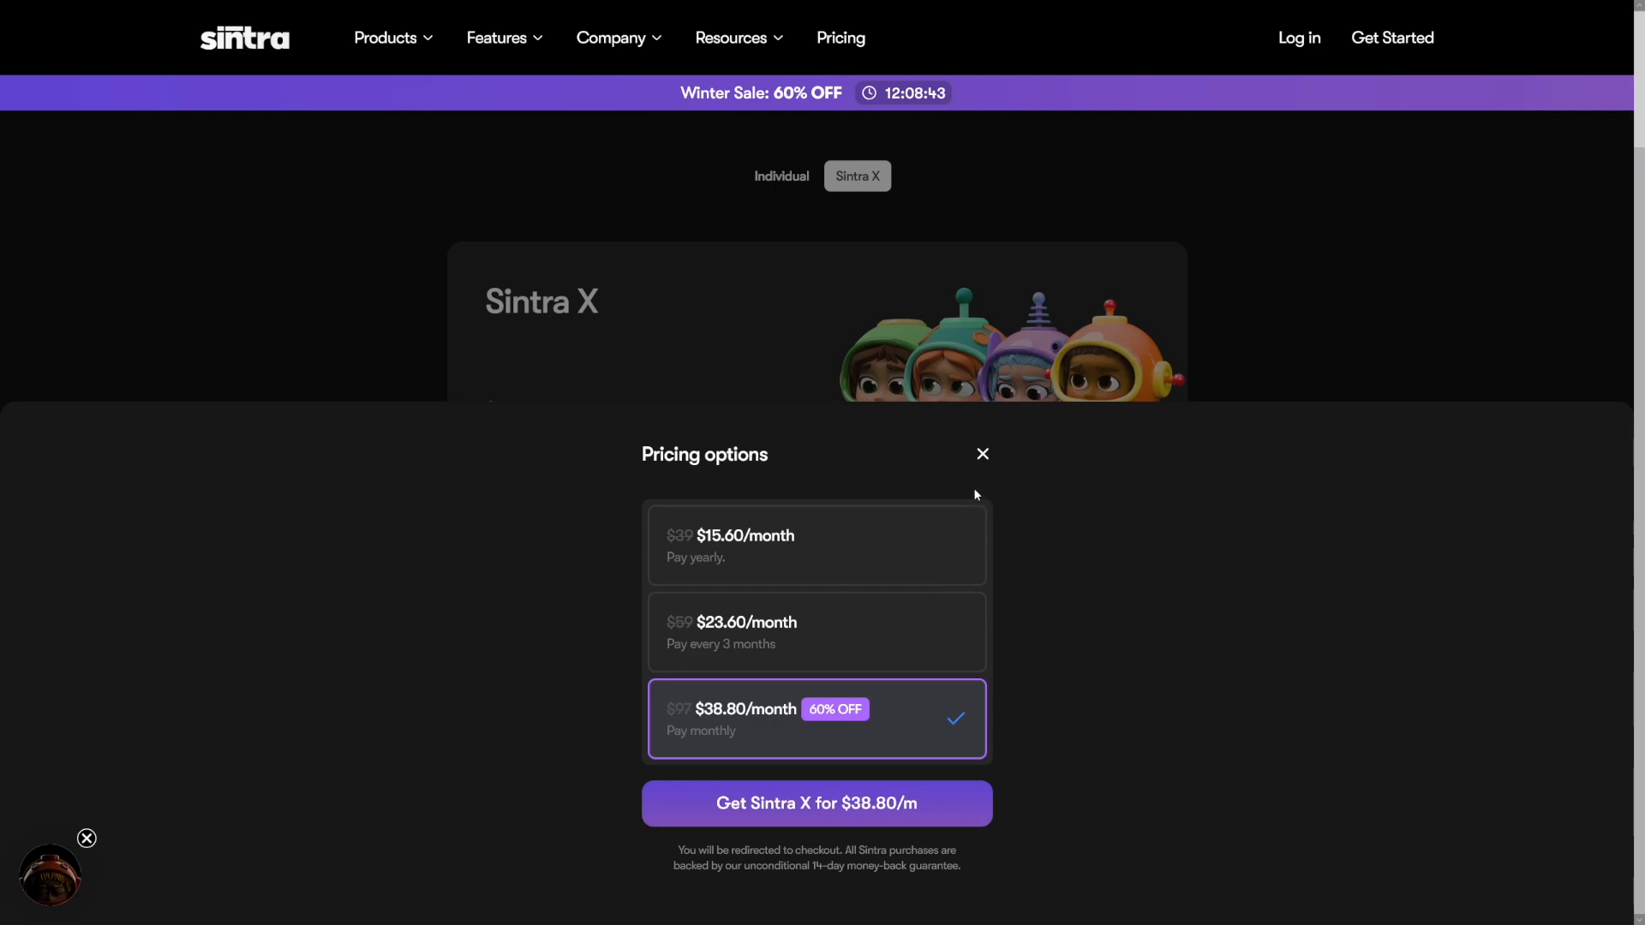
{"action": "left_click", "coordinate": [981, 457]}
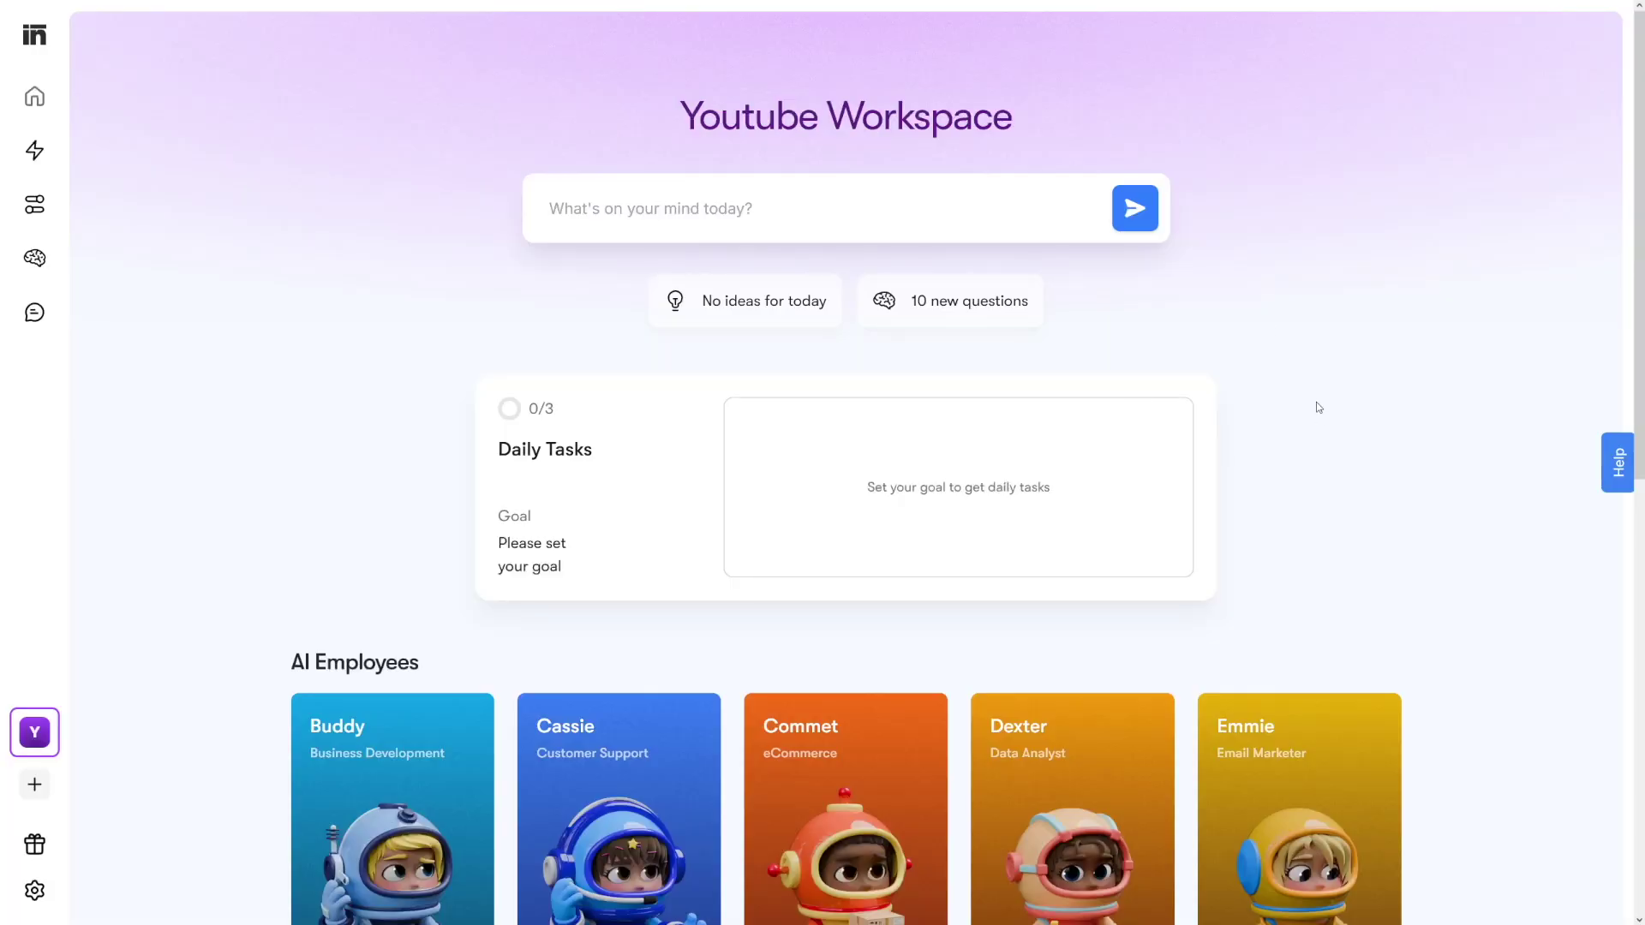
{"action": "scroll", "coordinate": [1248, 324], "scroll_direction": "down", "scroll_amount": 3}
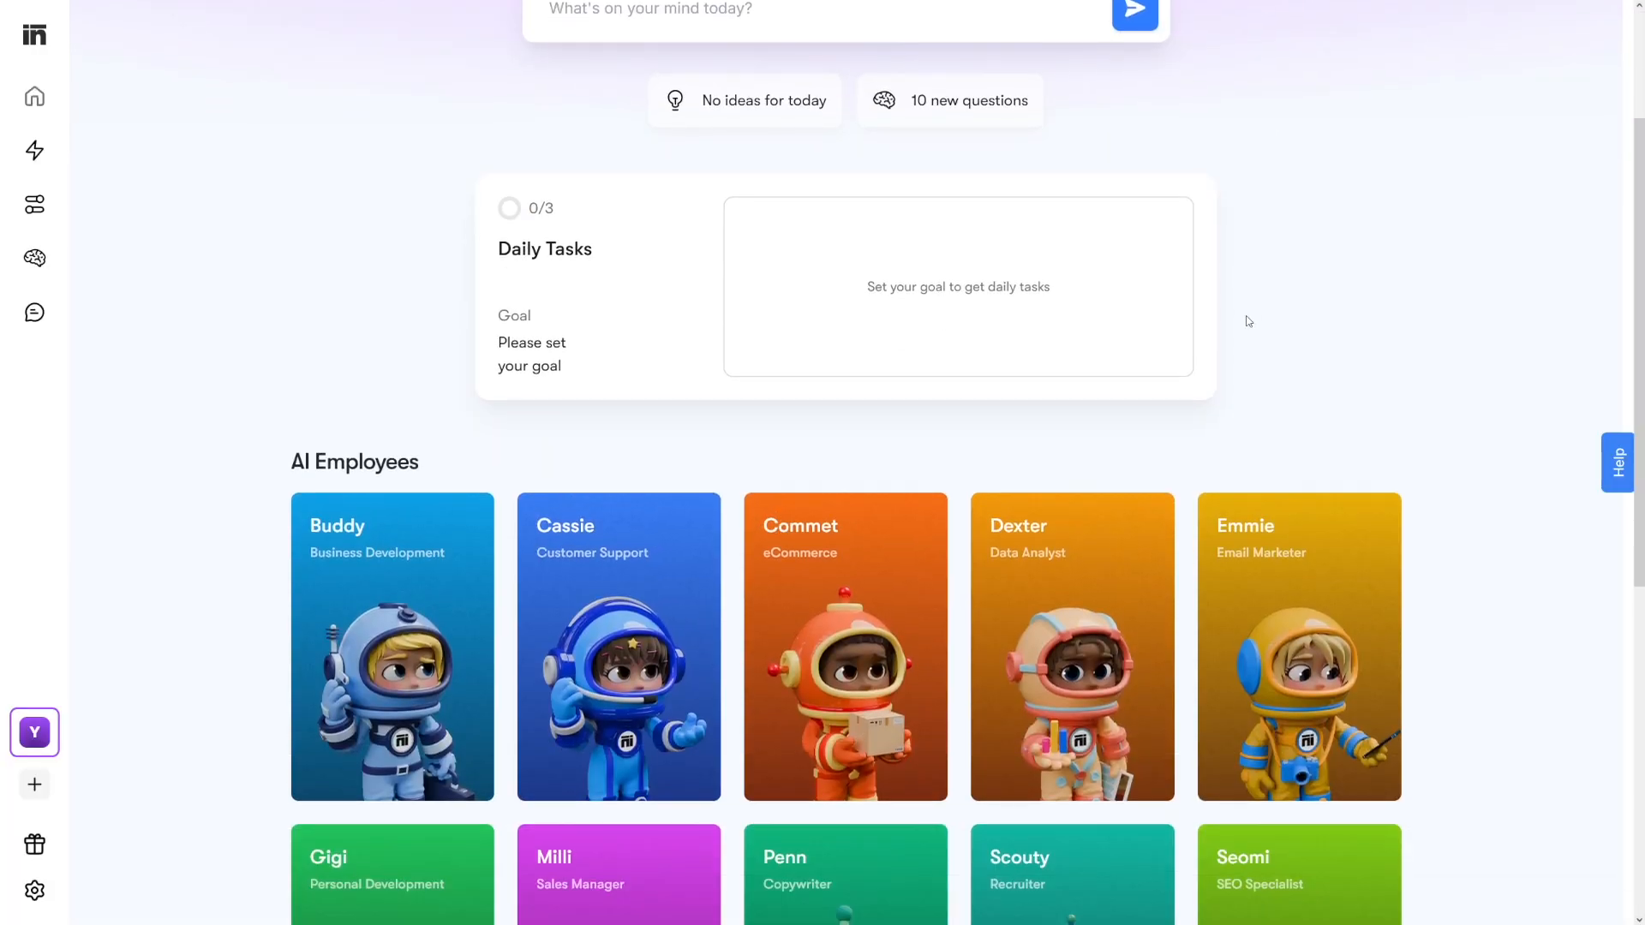
{"action": "scroll", "coordinate": [1248, 324], "scroll_direction": "down", "scroll_amount": 2}
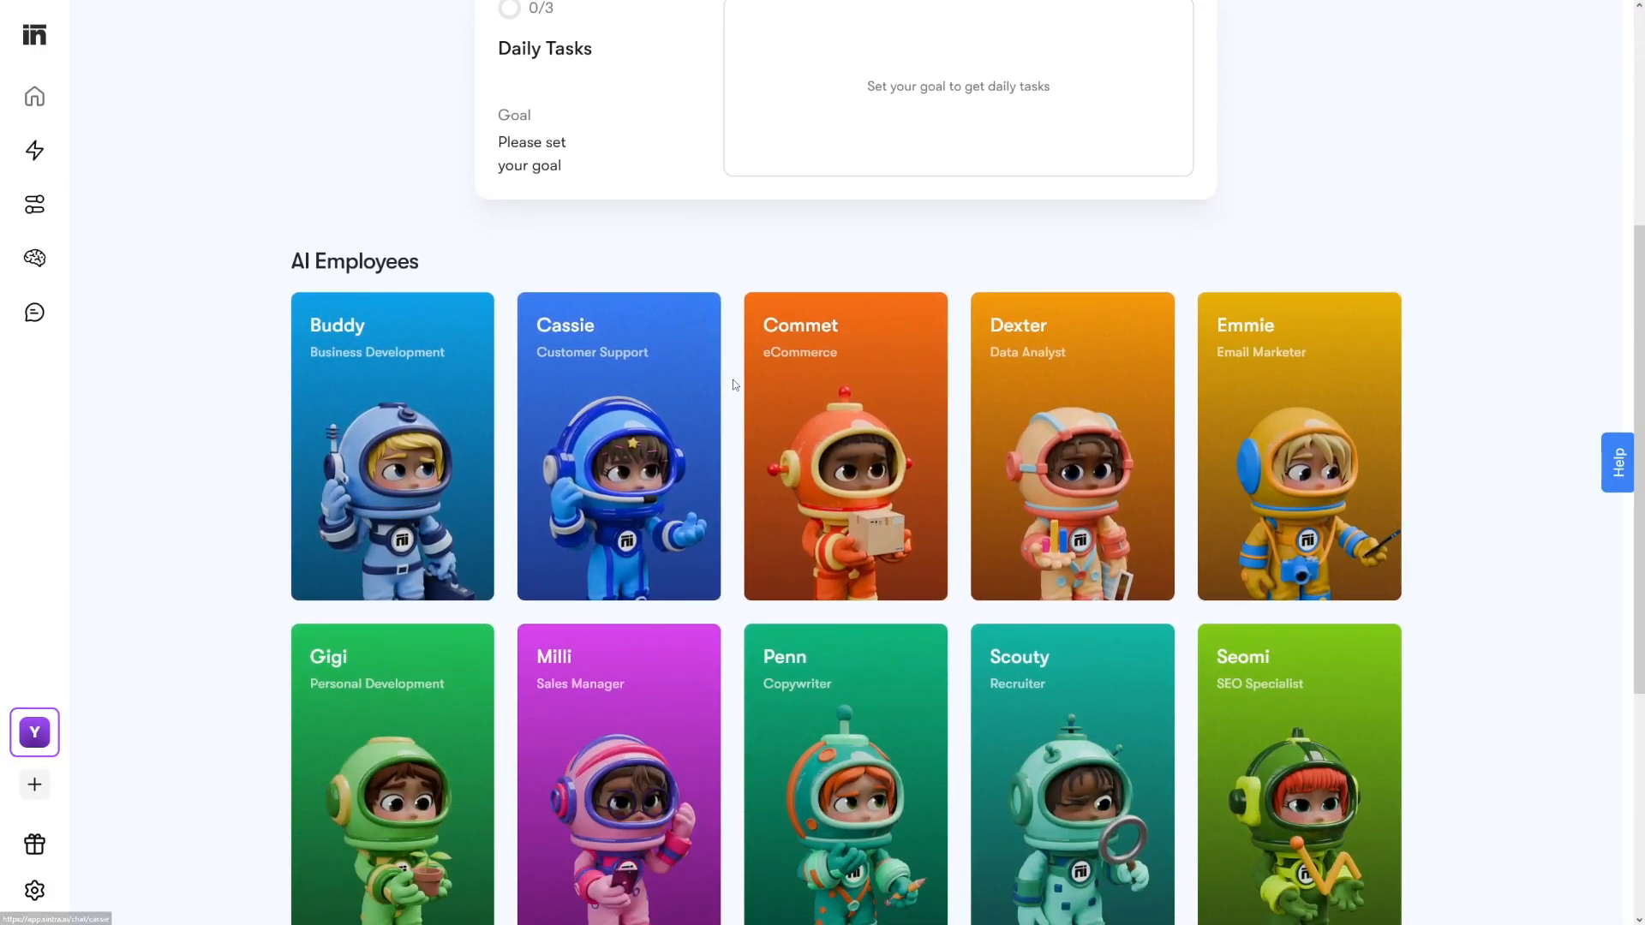
{"action": "scroll", "coordinate": [716, 387], "scroll_direction": "down", "scroll_amount": 2}
{"action": "scroll", "coordinate": [732, 380], "scroll_direction": "down", "scroll_amount": 2}
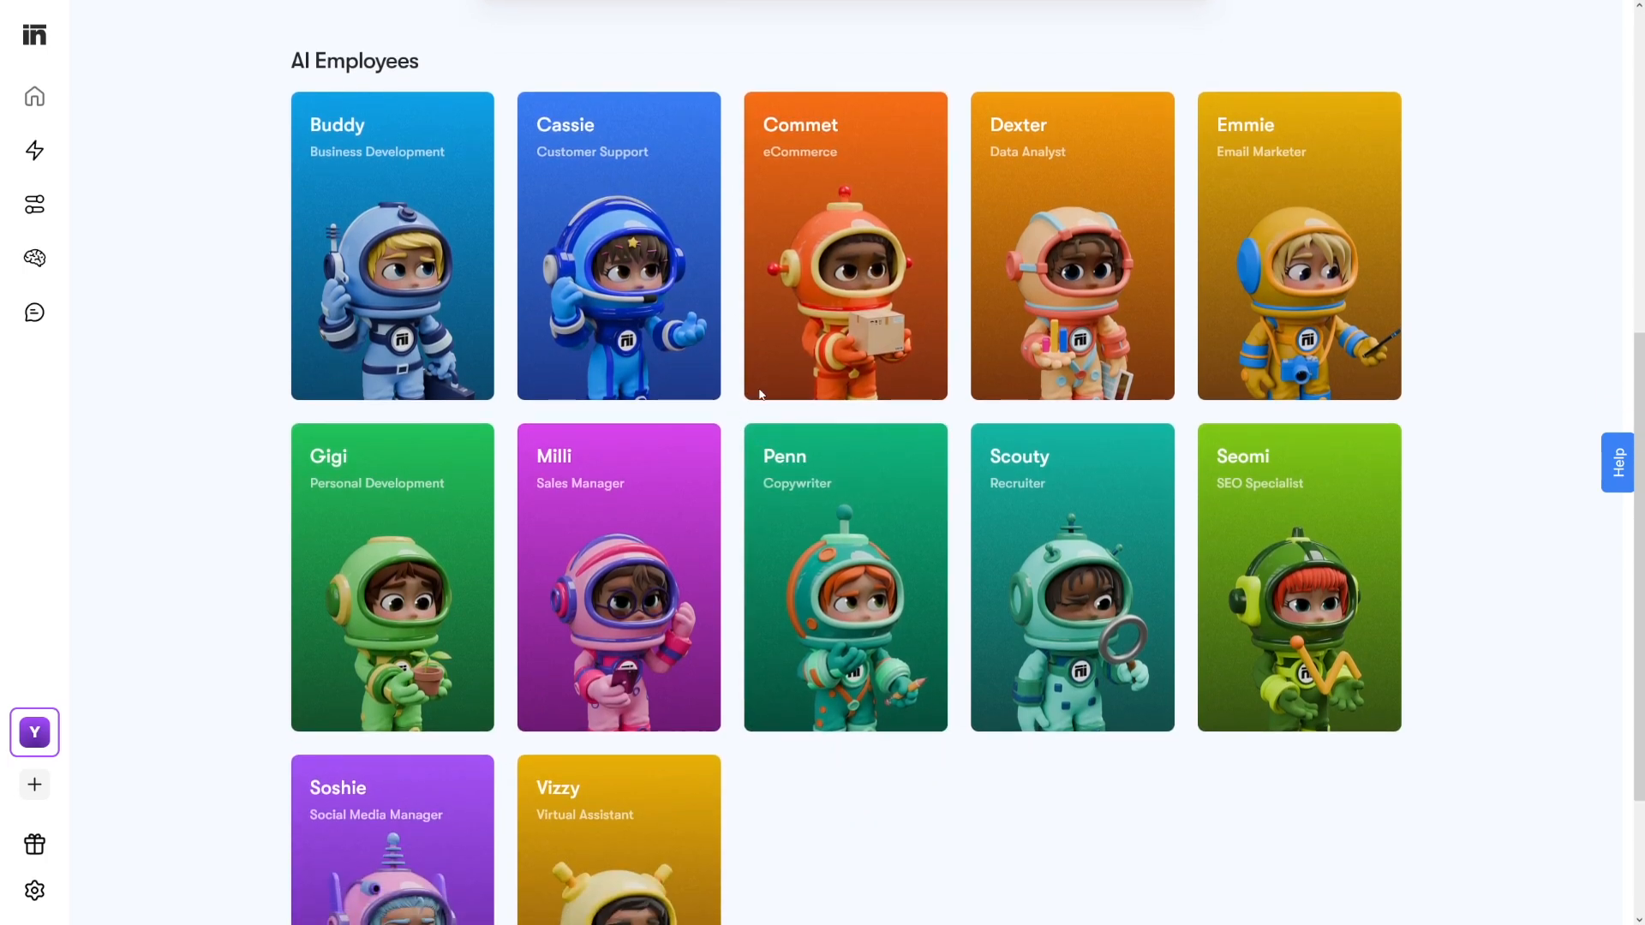
{"action": "scroll", "coordinate": [739, 420], "scroll_direction": "up", "scroll_amount": 1}
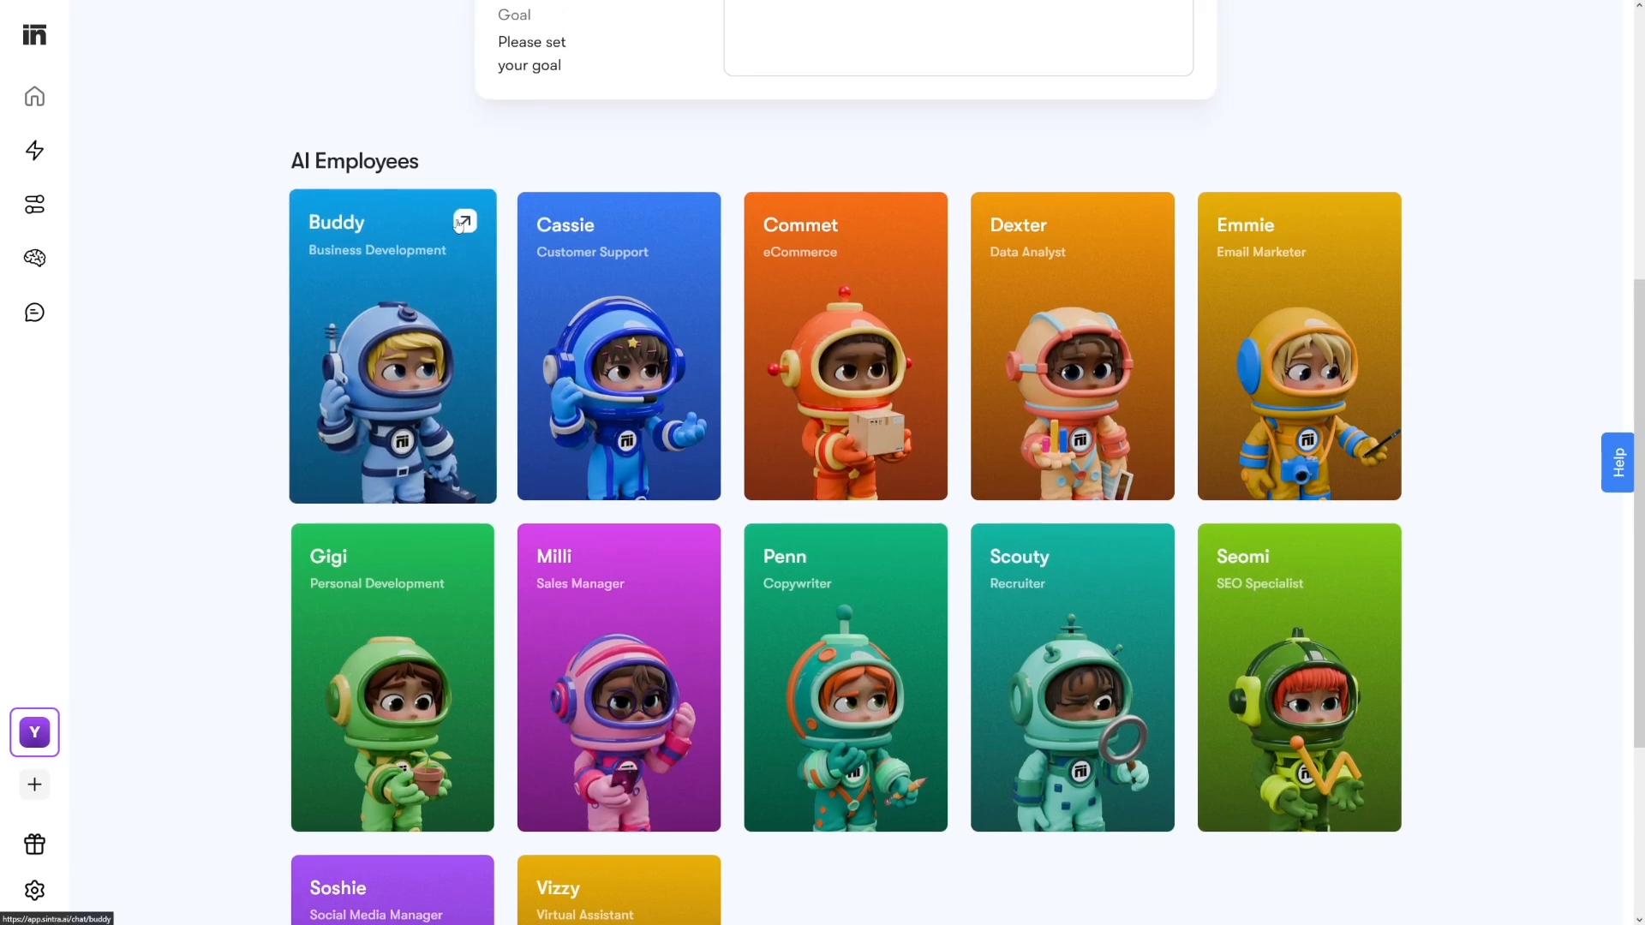
{"action": "left_click", "coordinate": [428, 370]}
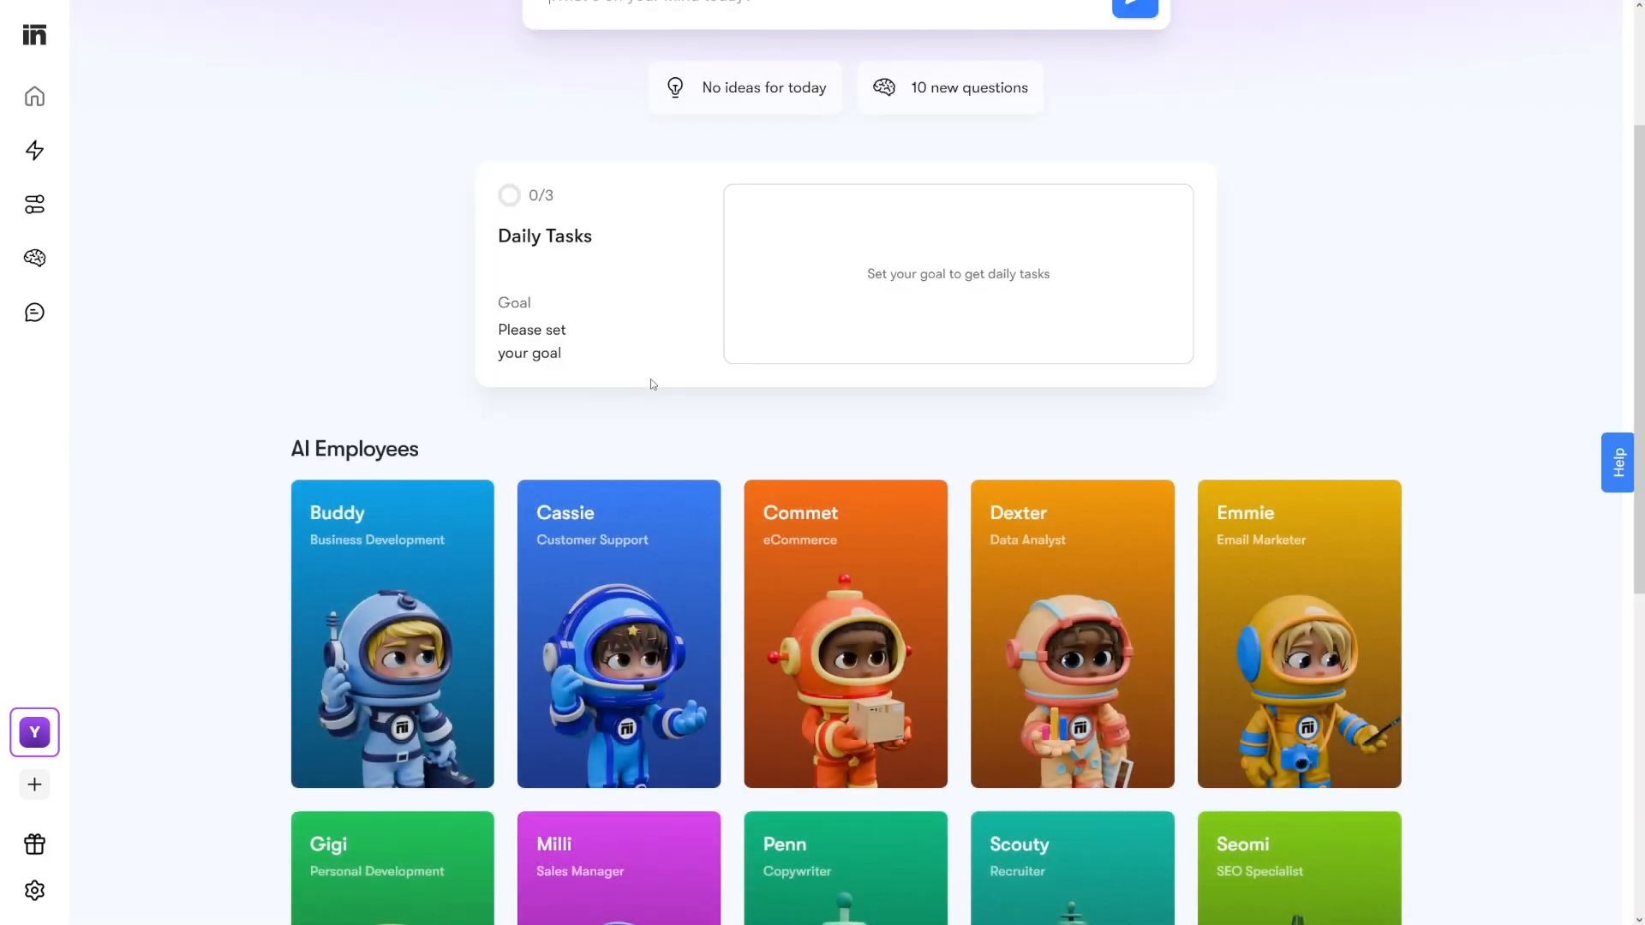
{"action": "scroll", "coordinate": [766, 457], "scroll_direction": "down", "scroll_amount": 2}
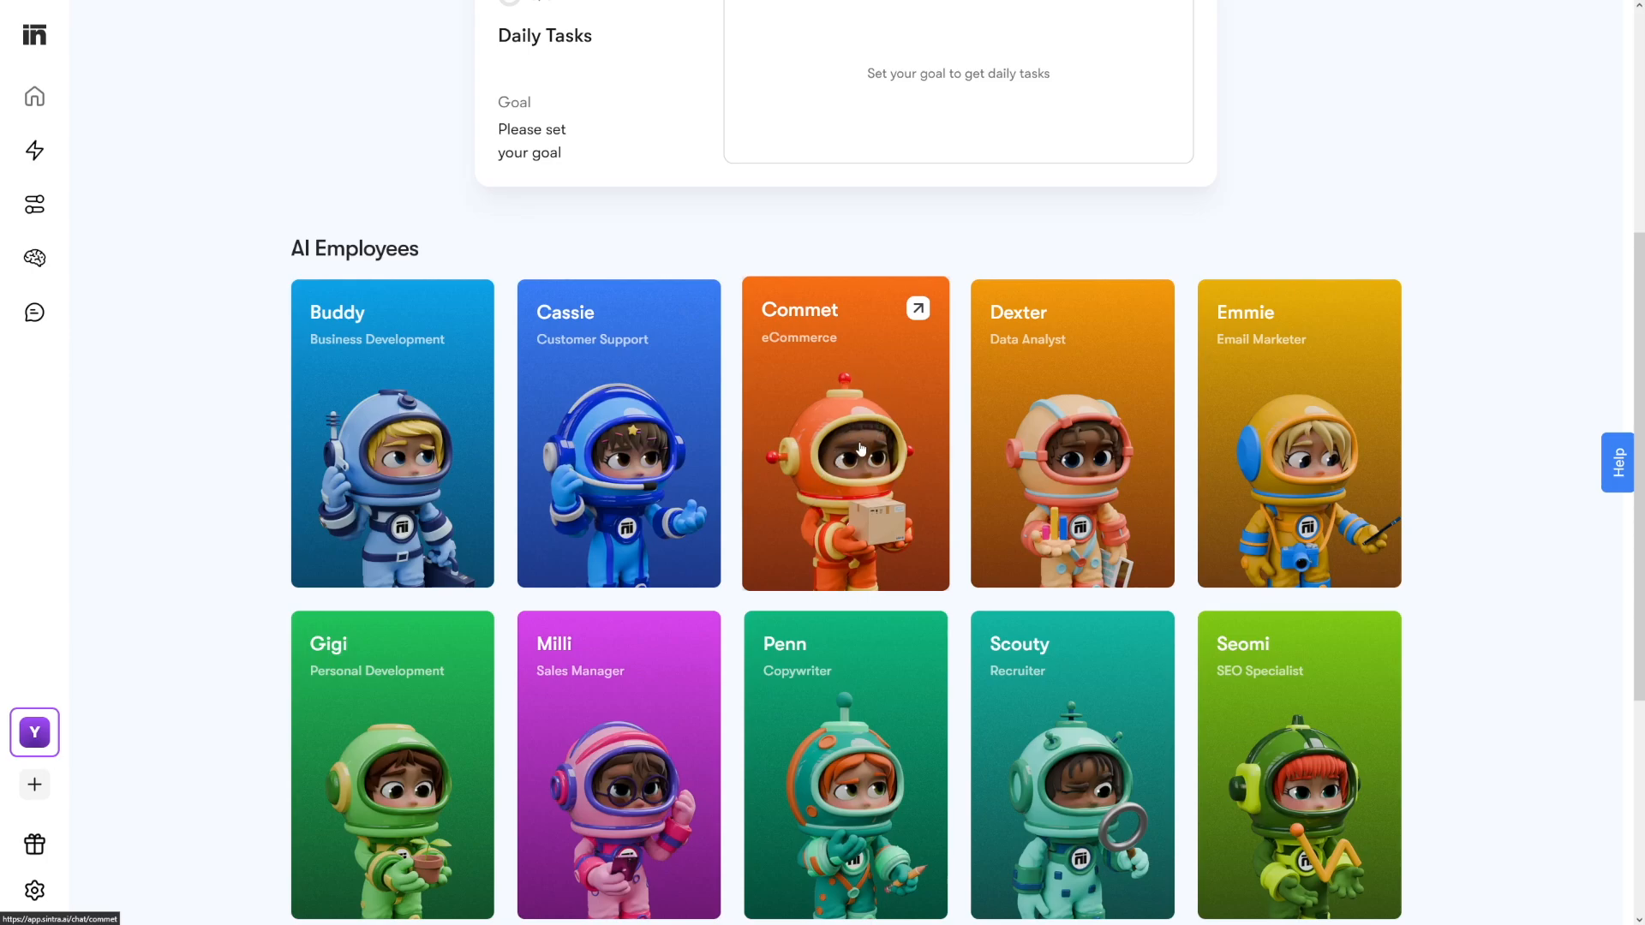
{"action": "scroll", "coordinate": [1281, 645], "scroll_direction": "down", "scroll_amount": 1}
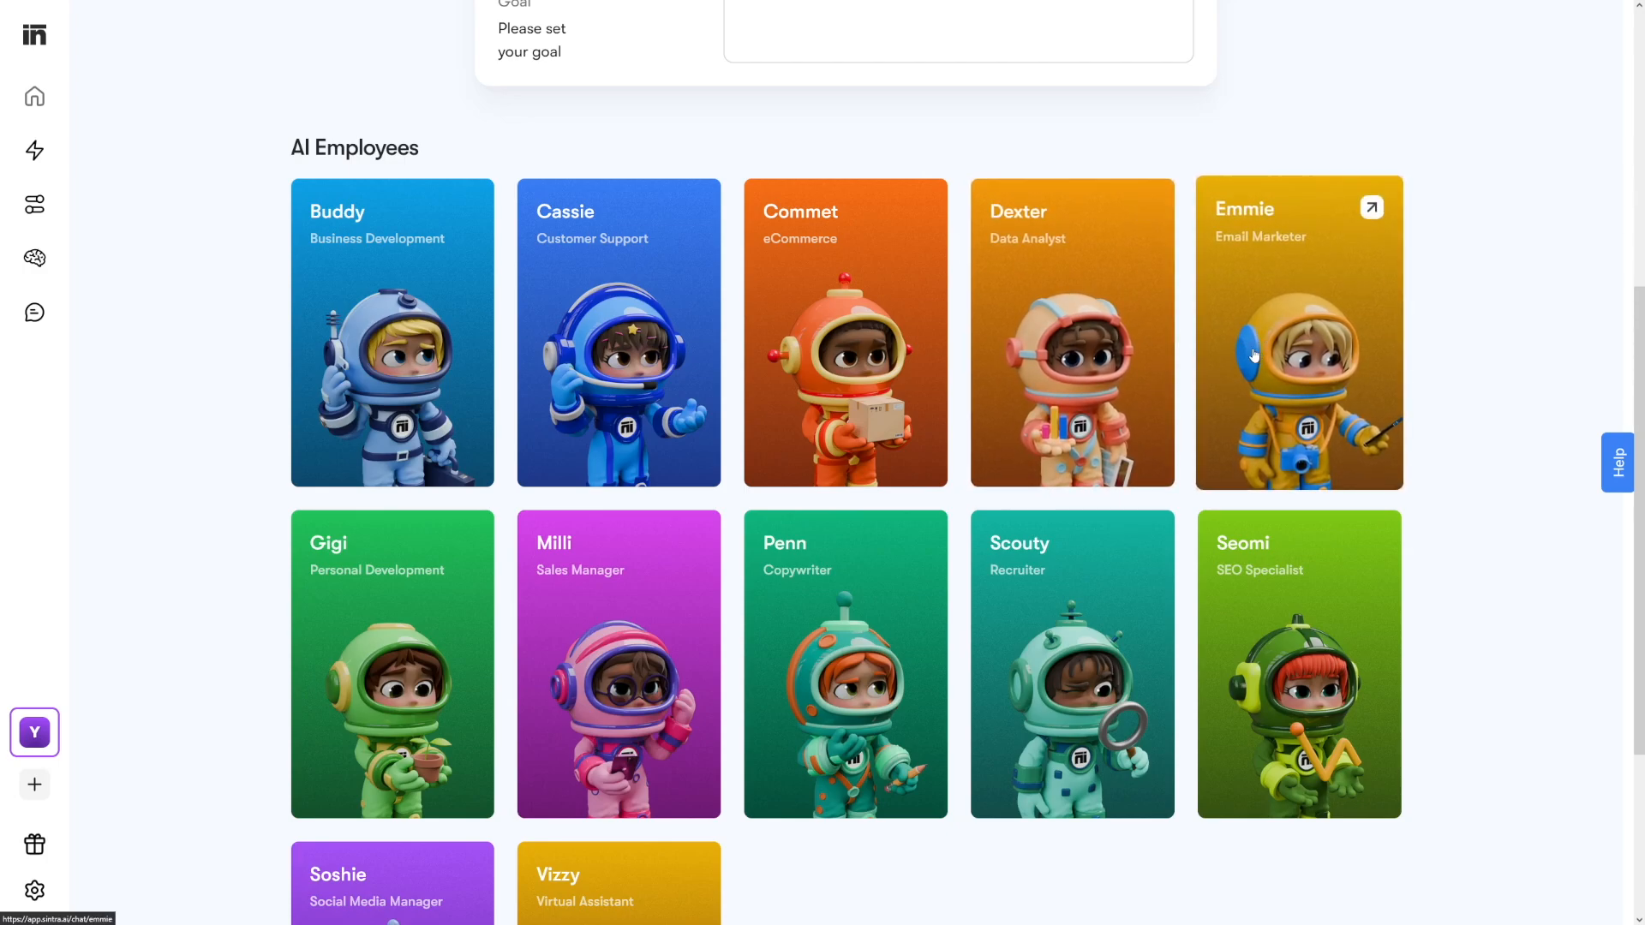
{"action": "left_click", "coordinate": [1073, 333]}
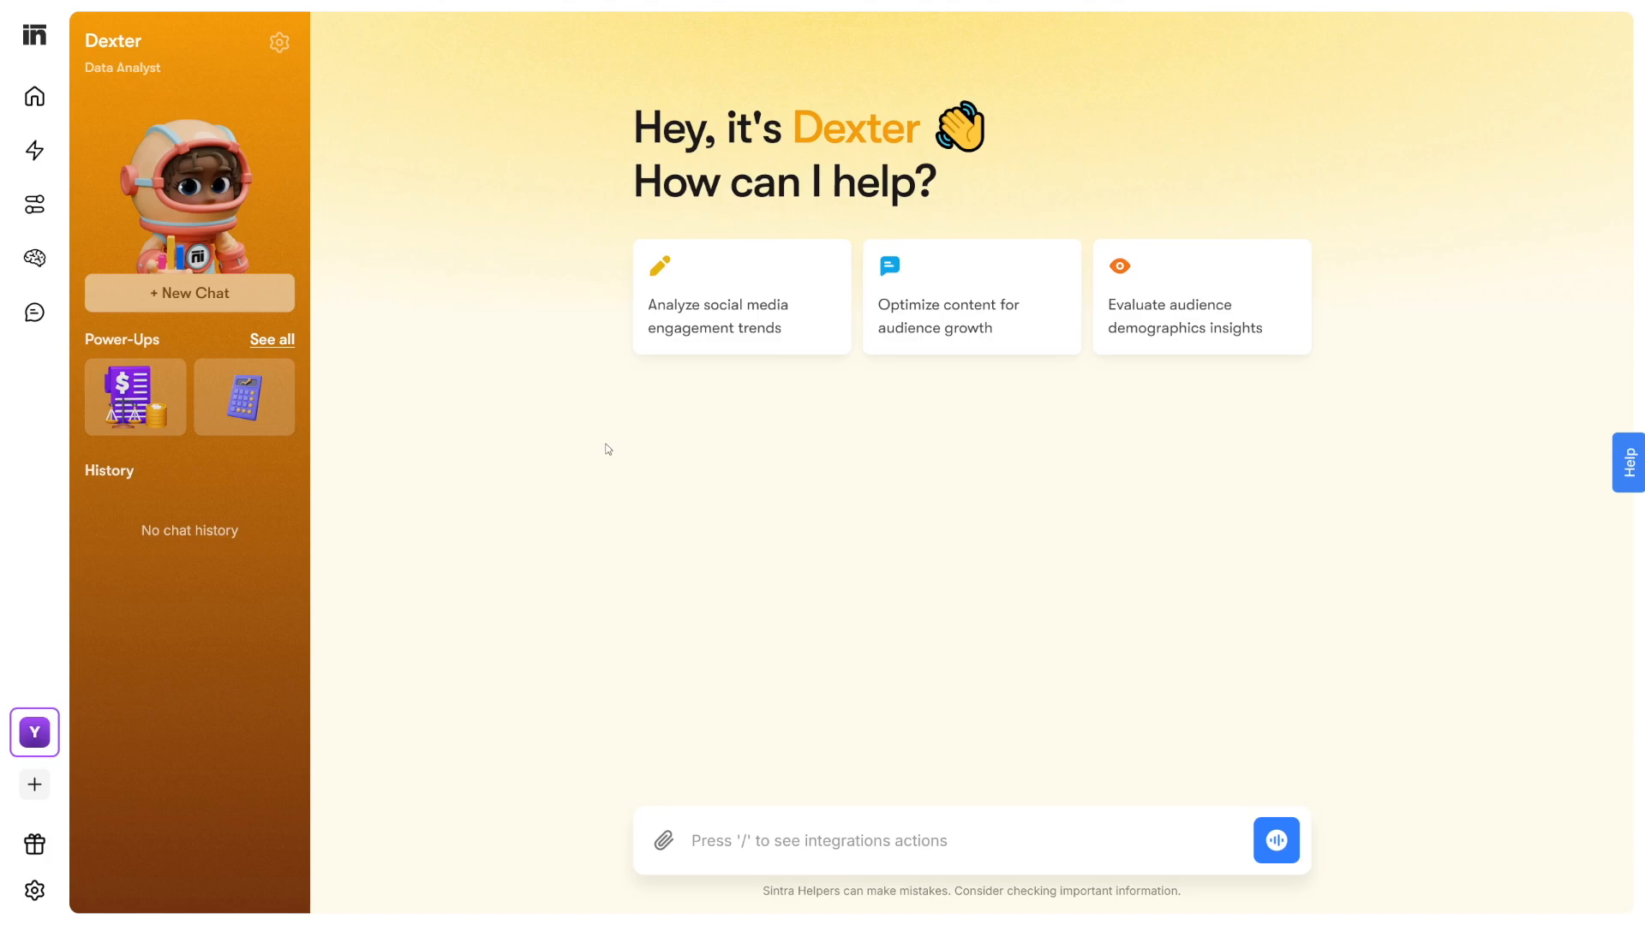
{"action": "left_click", "coordinate": [35, 96]}
{"action": "scroll", "coordinate": [514, 437], "scroll_direction": "down", "scroll_amount": 3}
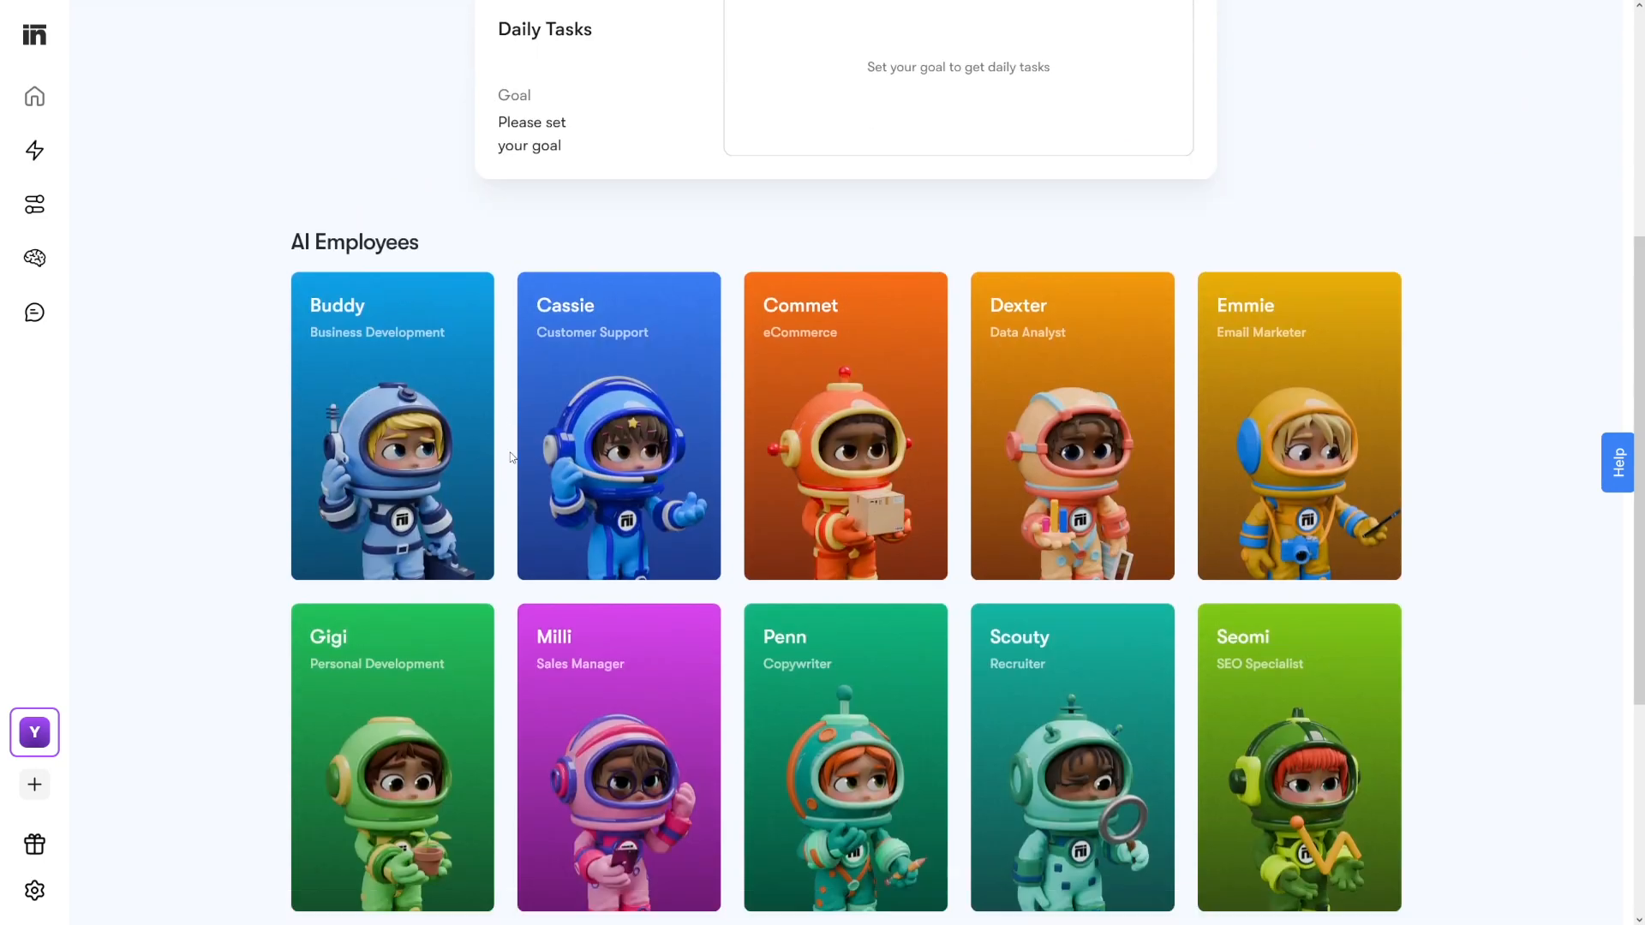
{"action": "scroll", "coordinate": [511, 457], "scroll_direction": "down", "scroll_amount": 4}
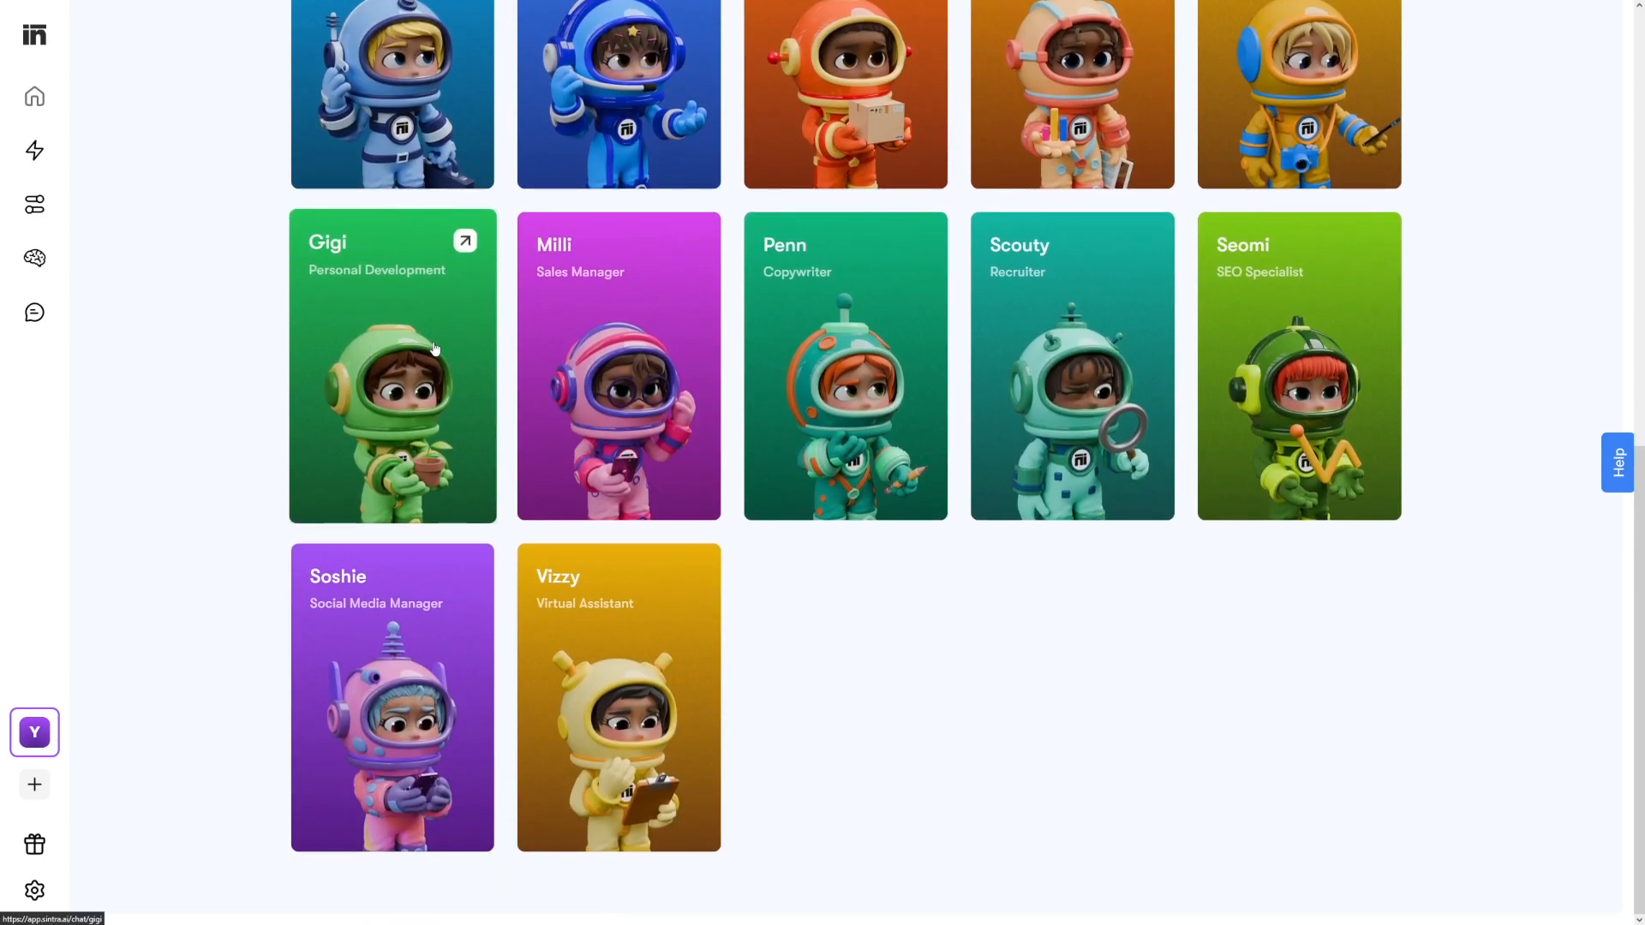
{"action": "left_click", "coordinate": [436, 351]}
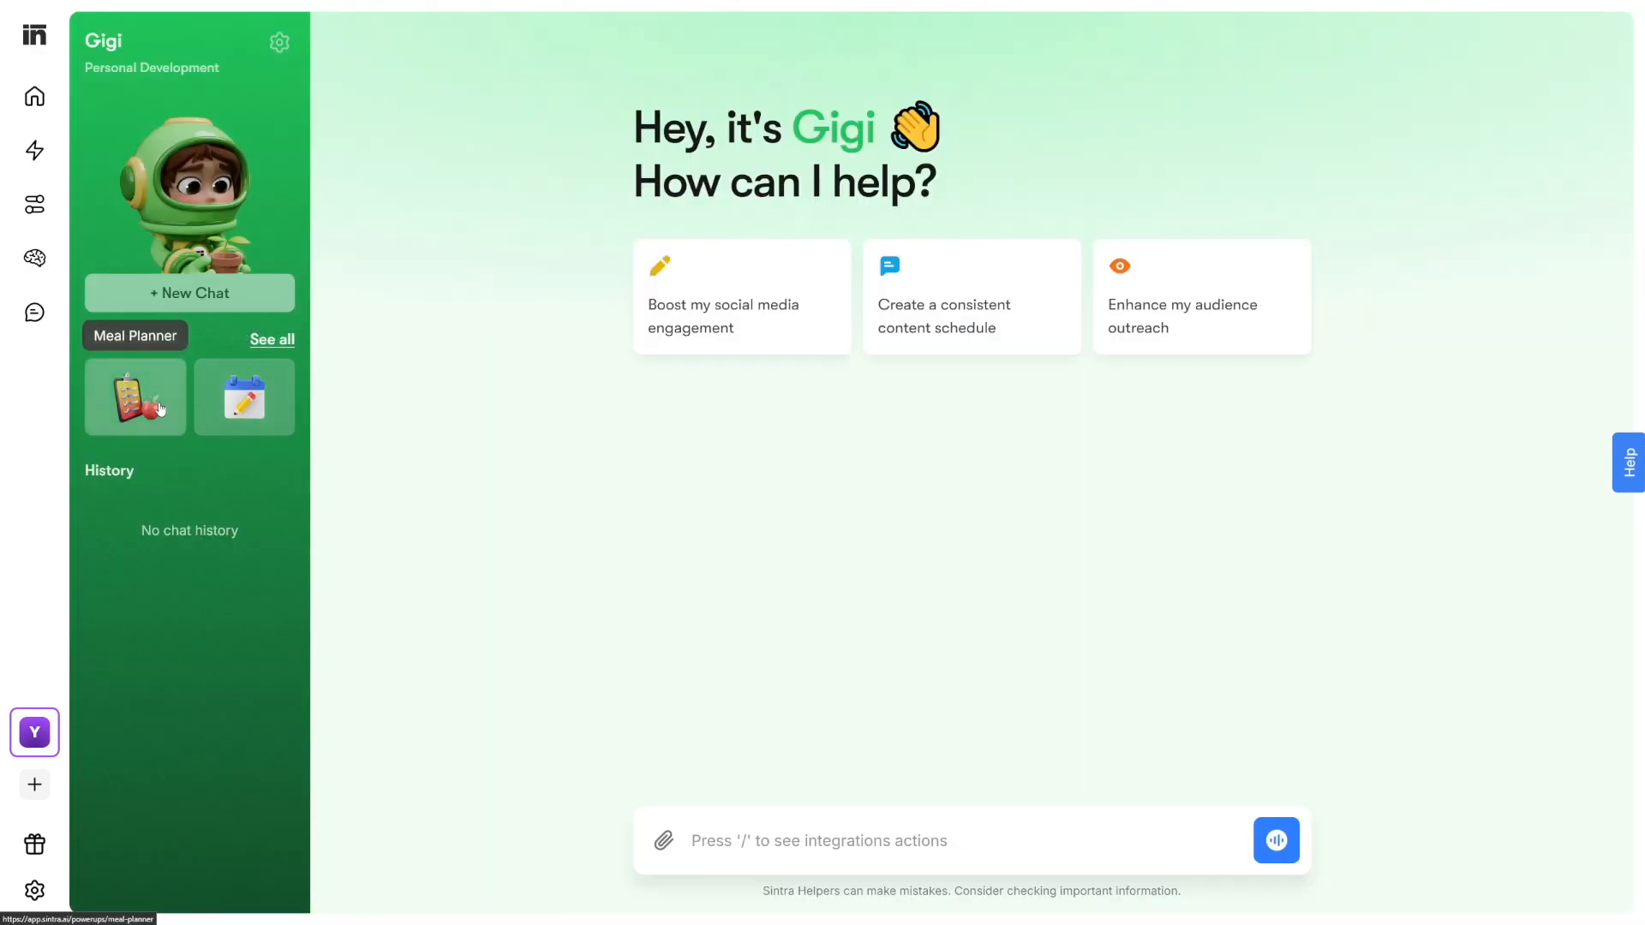
{"action": "key", "text": "alt+Left"}
{"action": "scroll", "coordinate": [524, 387], "scroll_direction": "down", "scroll_amount": 3}
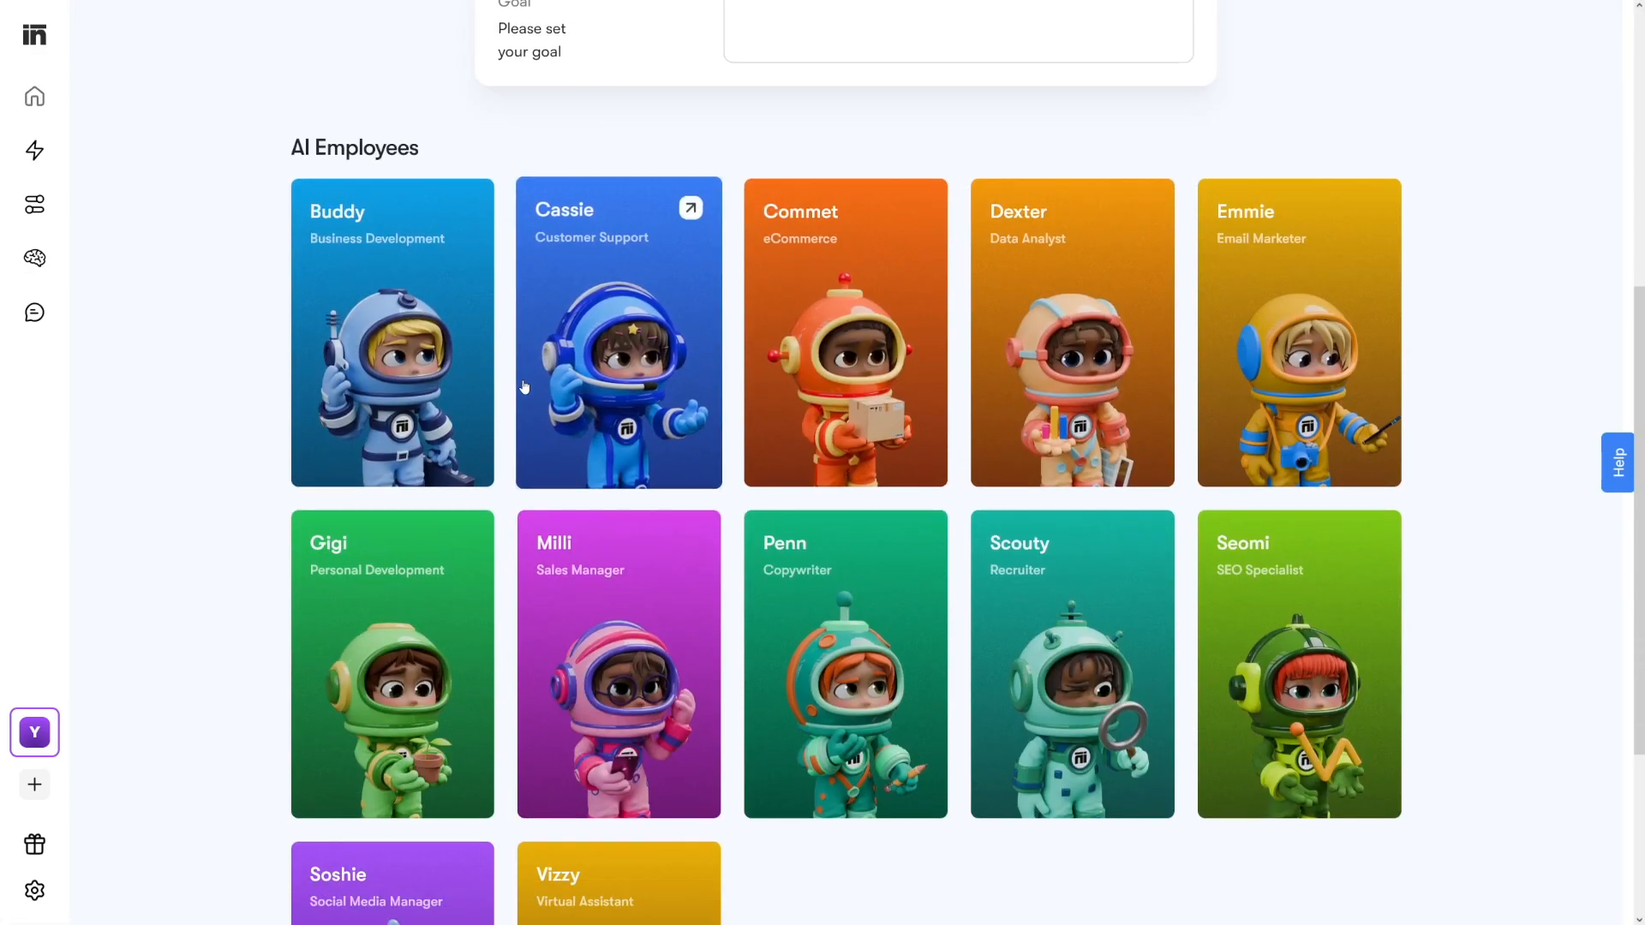
{"action": "scroll", "coordinate": [524, 387], "scroll_direction": "down", "scroll_amount": 3}
{"action": "scroll", "coordinate": [508, 392], "scroll_direction": "down", "scroll_amount": 2}
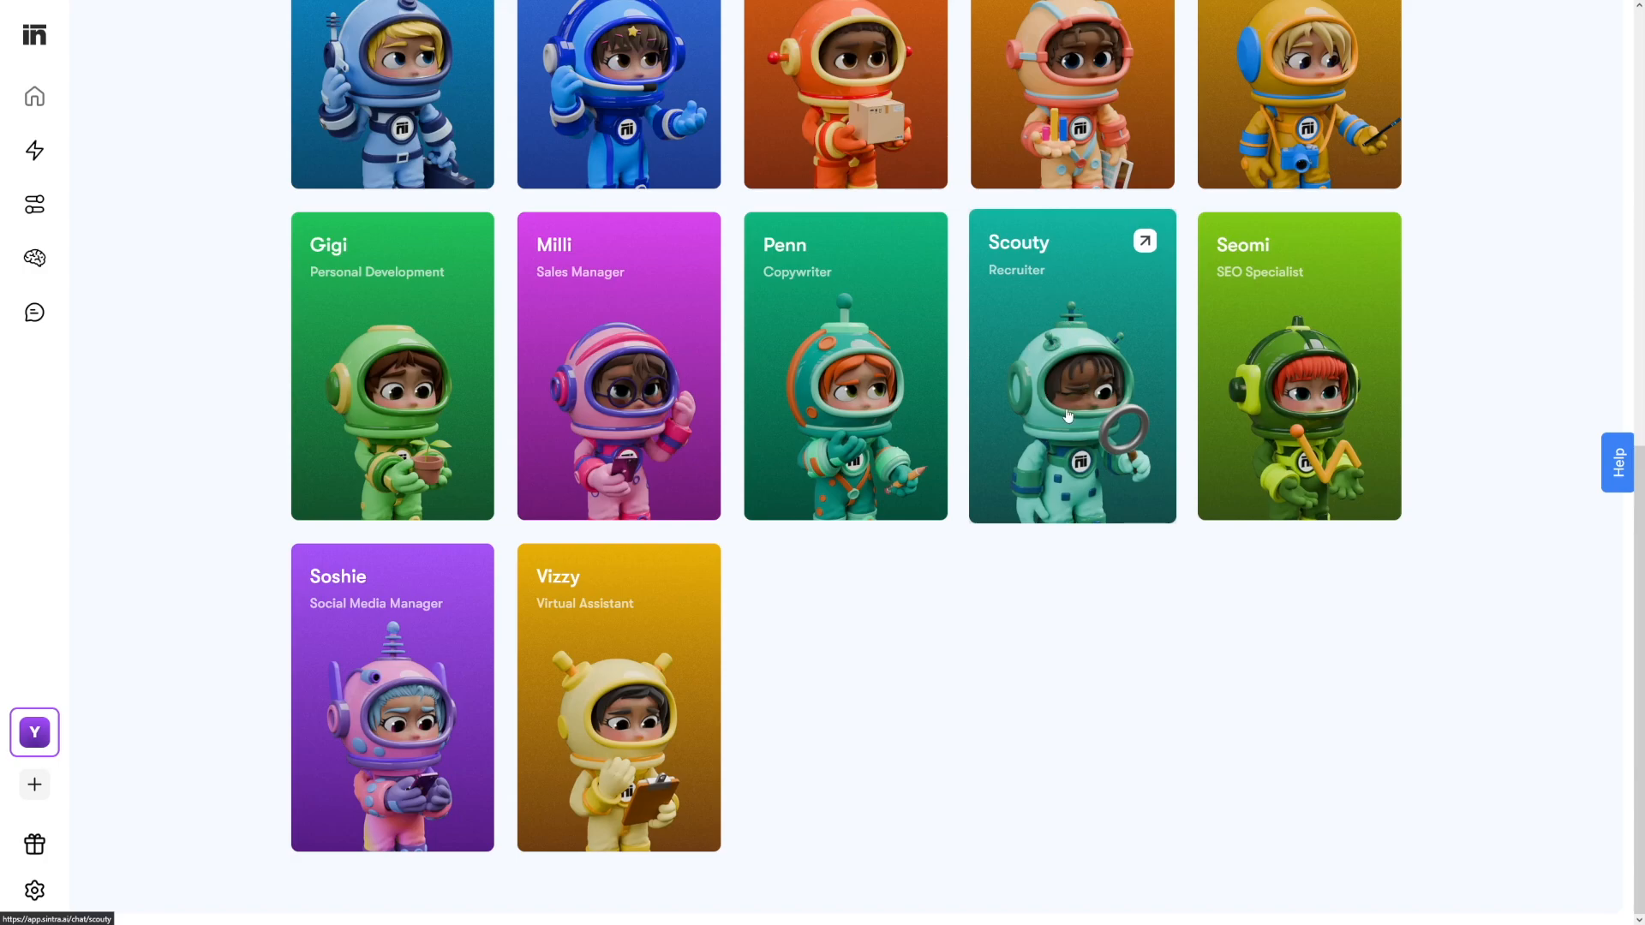
{"action": "scroll", "coordinate": [1090, 373], "scroll_direction": "up", "scroll_amount": 3}
{"action": "scroll", "coordinate": [973, 396], "scroll_direction": "down", "scroll_amount": 1}
{"action": "scroll", "coordinate": [973, 397], "scroll_direction": "down", "scroll_amount": 1}
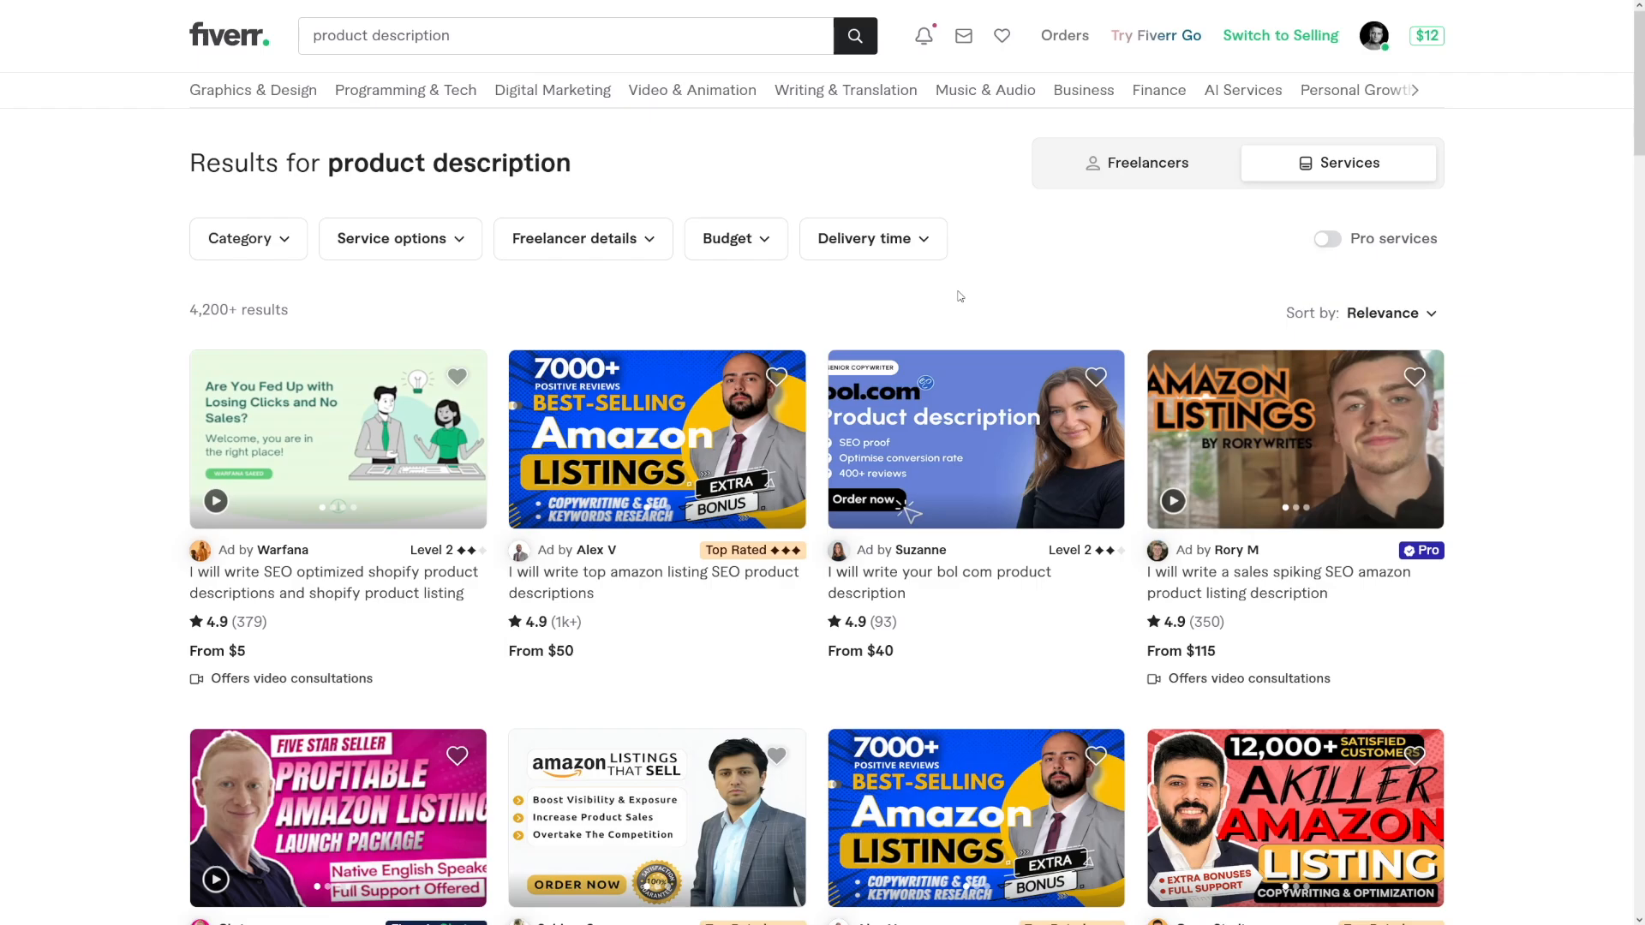
{"action": "scroll", "coordinate": [959, 297], "scroll_direction": "down", "scroll_amount": 2}
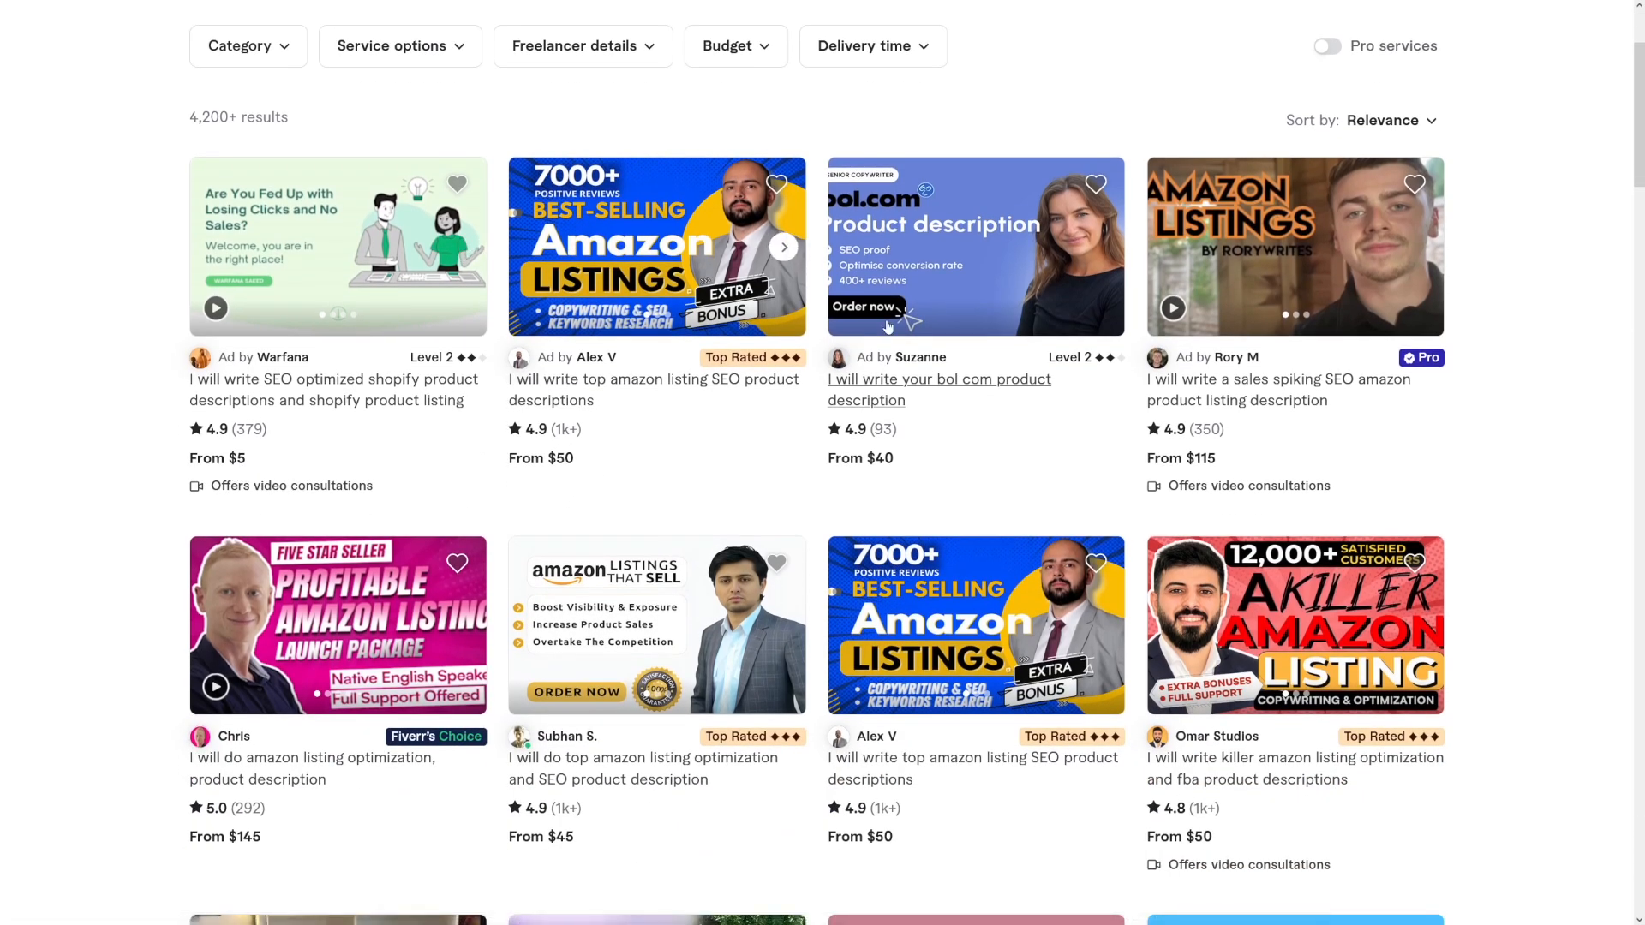
{"action": "scroll", "coordinate": [818, 495], "scroll_direction": "up", "scroll_amount": 1}
{"action": "scroll", "coordinate": [817, 494], "scroll_direction": "up", "scroll_amount": 1}
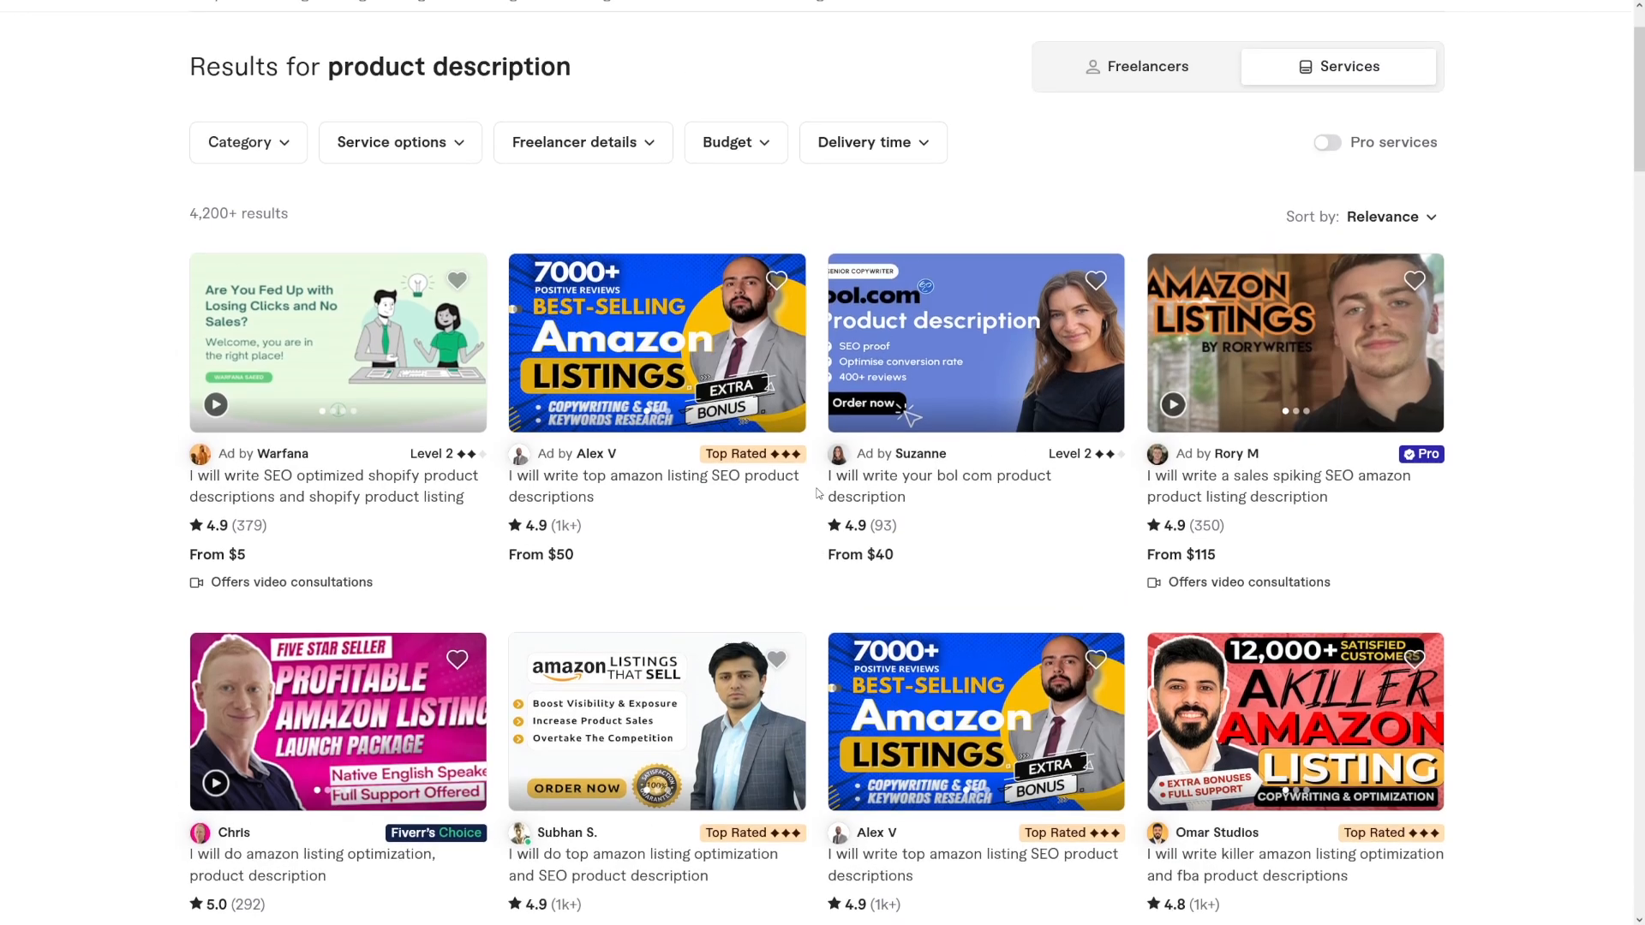
{"action": "scroll", "coordinate": [818, 494], "scroll_direction": "up", "scroll_amount": 1}
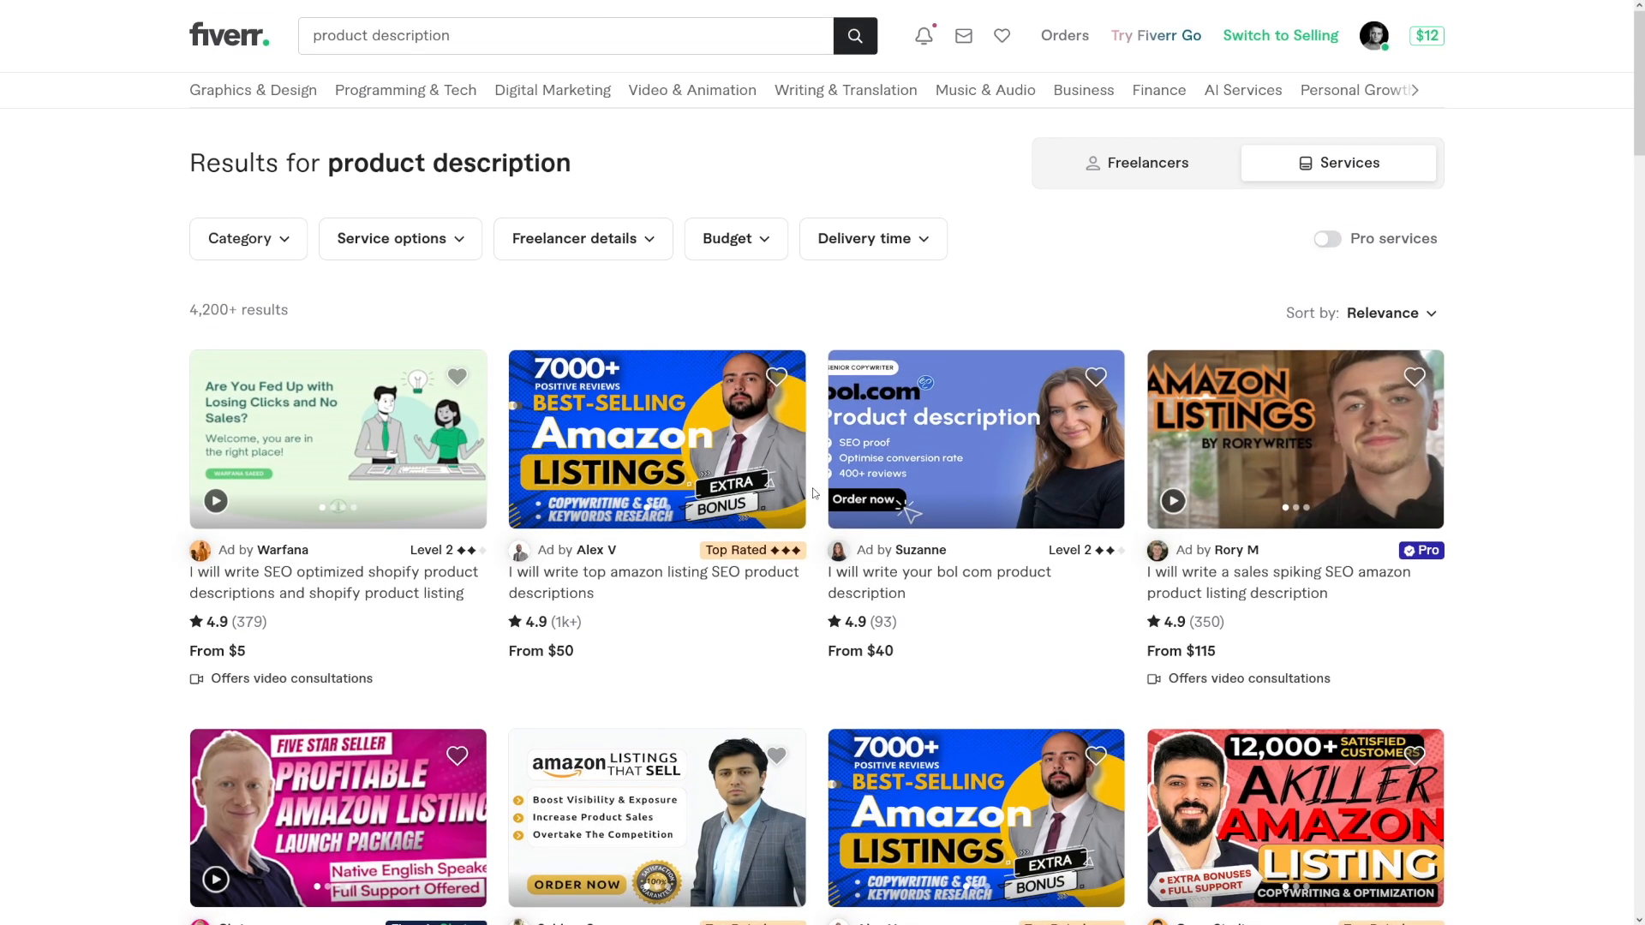
{"action": "left_click", "coordinate": [656, 572]}
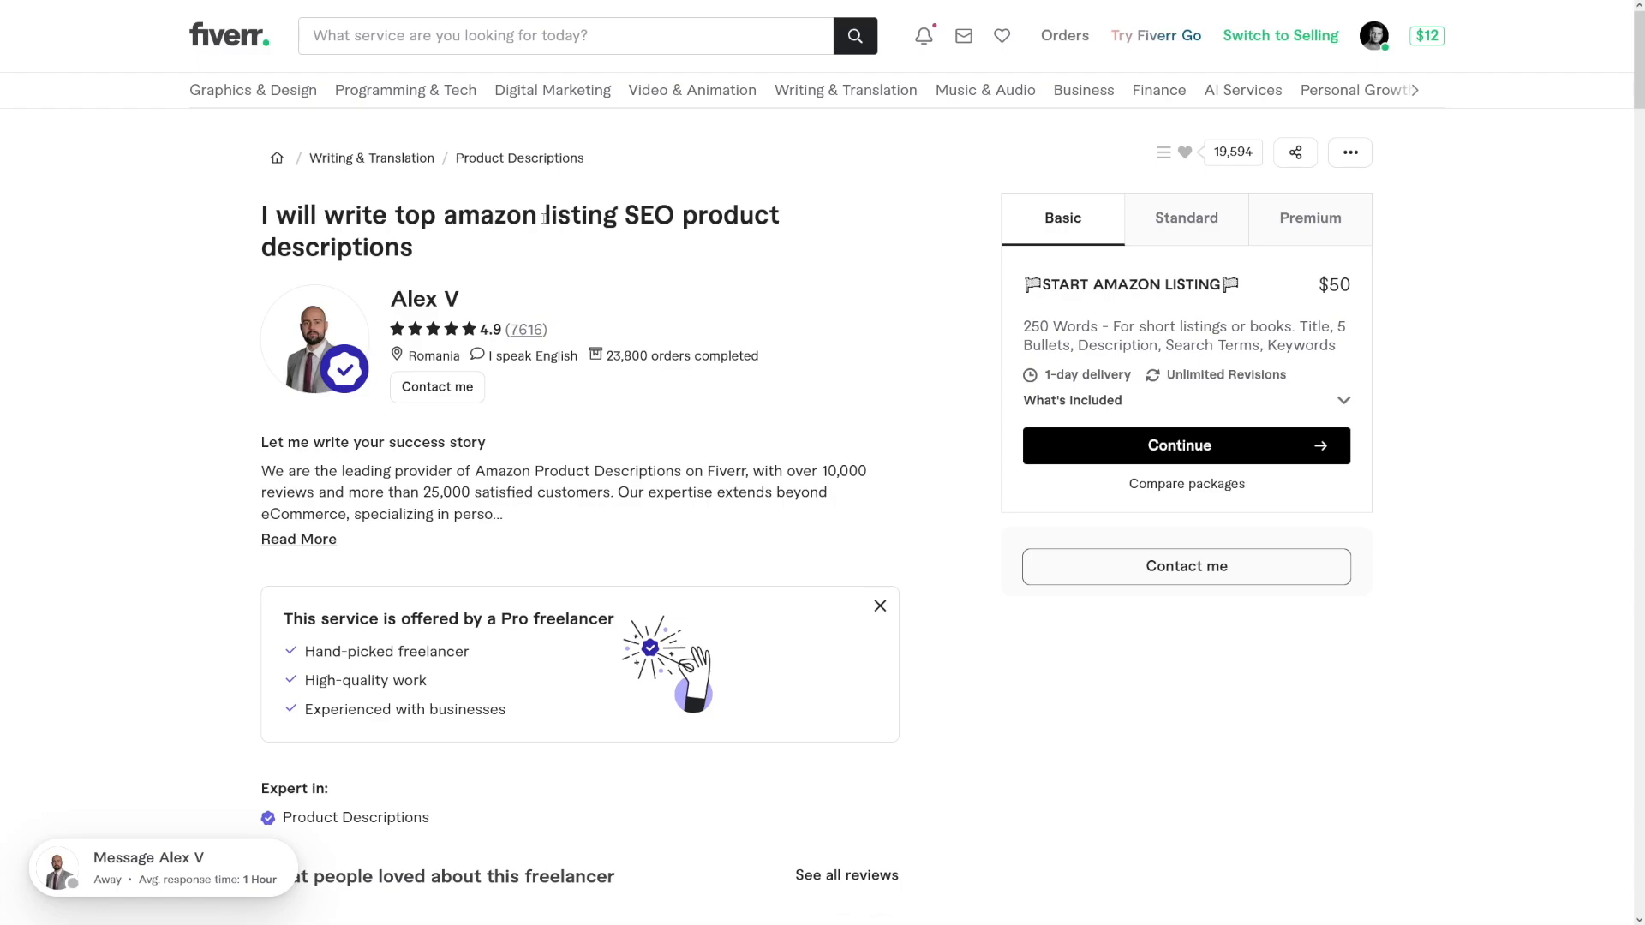
{"action": "mouse_move", "coordinate": [625, 215]}
{"action": "left_mouse_down"}
{"action": "mouse_move", "coordinate": [780, 214]}
{"action": "mouse_move", "coordinate": [758, 258]}
{"action": "left_mouse_up"}
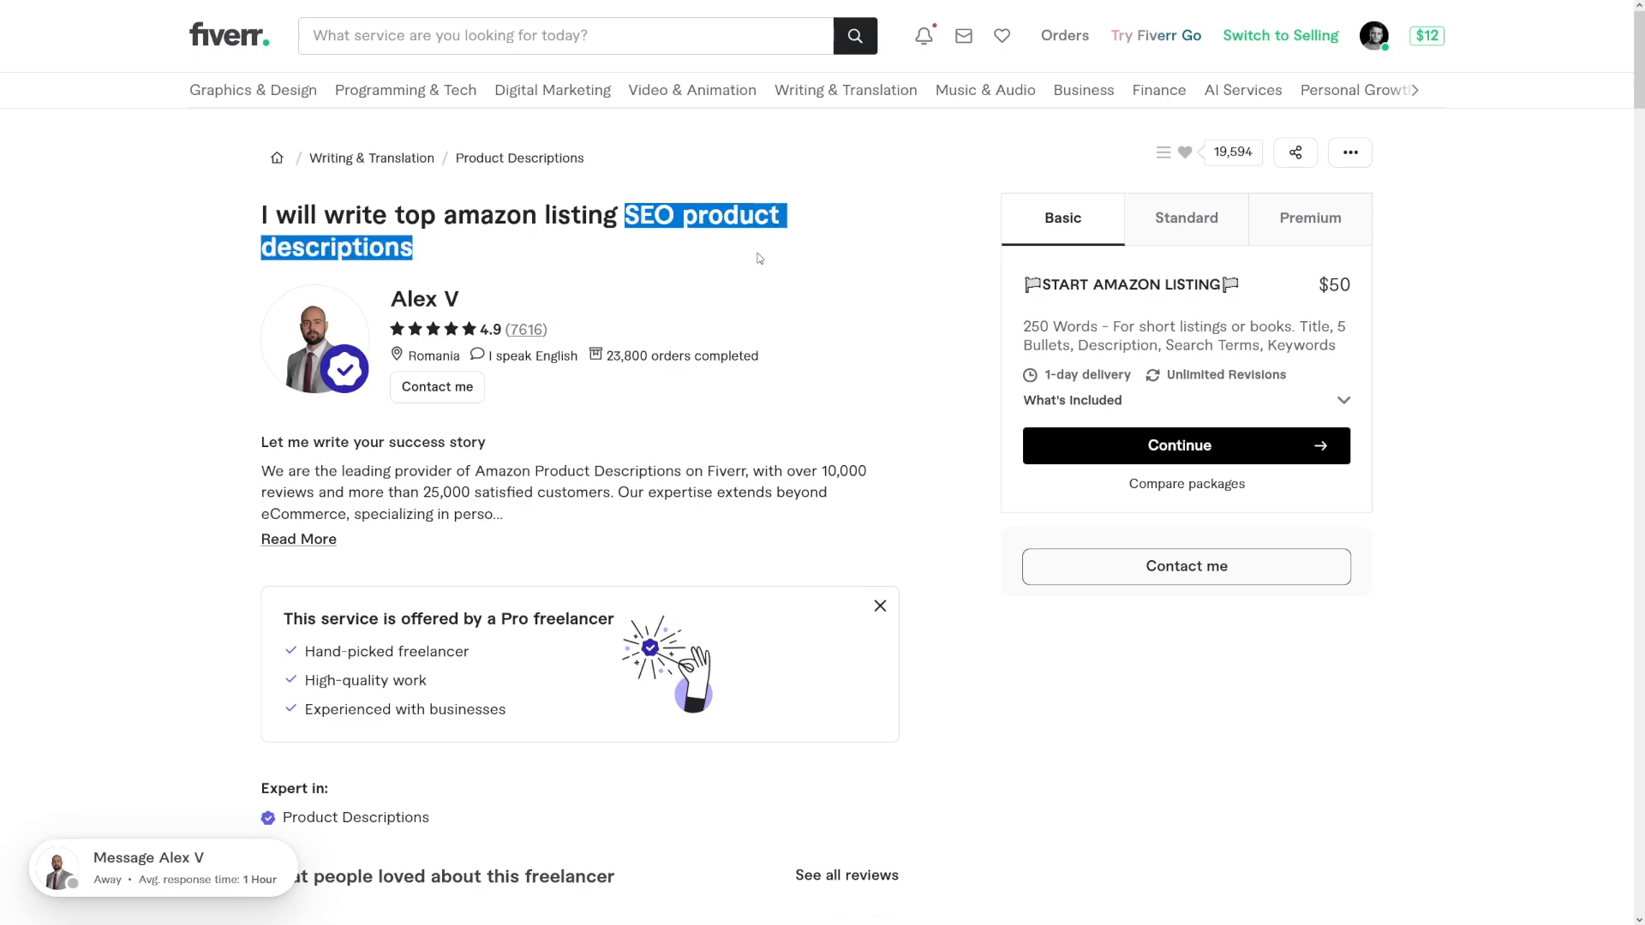
{"action": "left_click", "coordinate": [758, 259]}
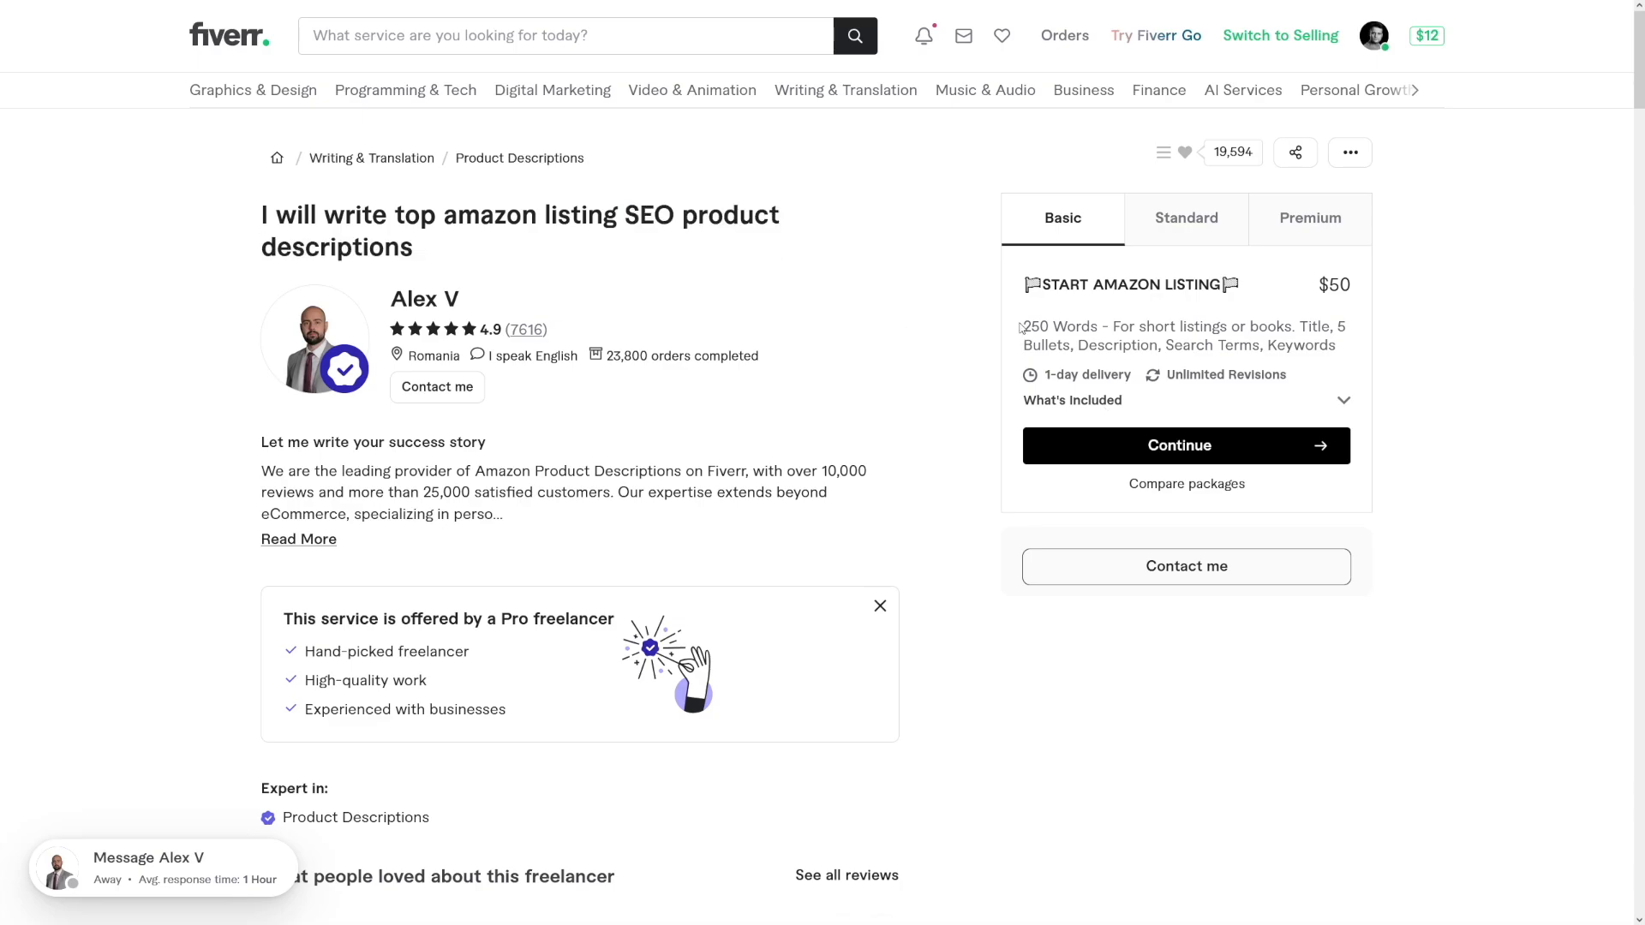
{"action": "left_click_drag", "start_coordinate": [1020, 327], "coordinate": [1103, 327]}
{"action": "left_click", "coordinate": [1192, 334]}
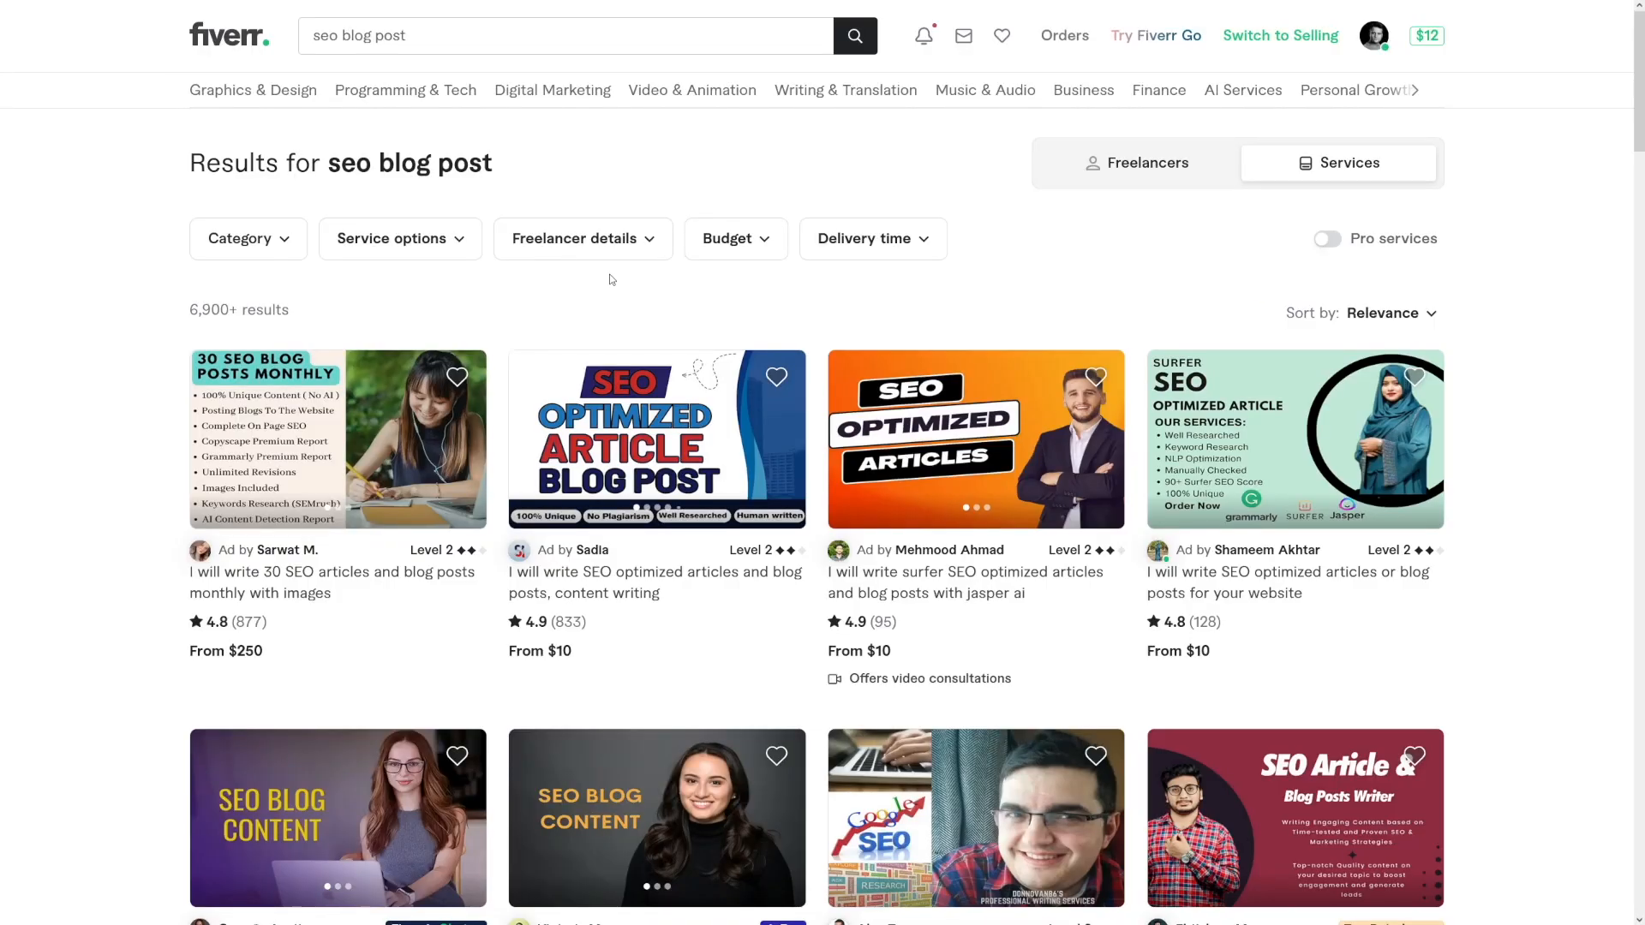
From the 'seo blog post' results, open the 'high quality SEO blog posts and articles' gig.
{"action": "left_click_drag", "start_coordinate": [328, 164], "coordinate": [500, 167]}
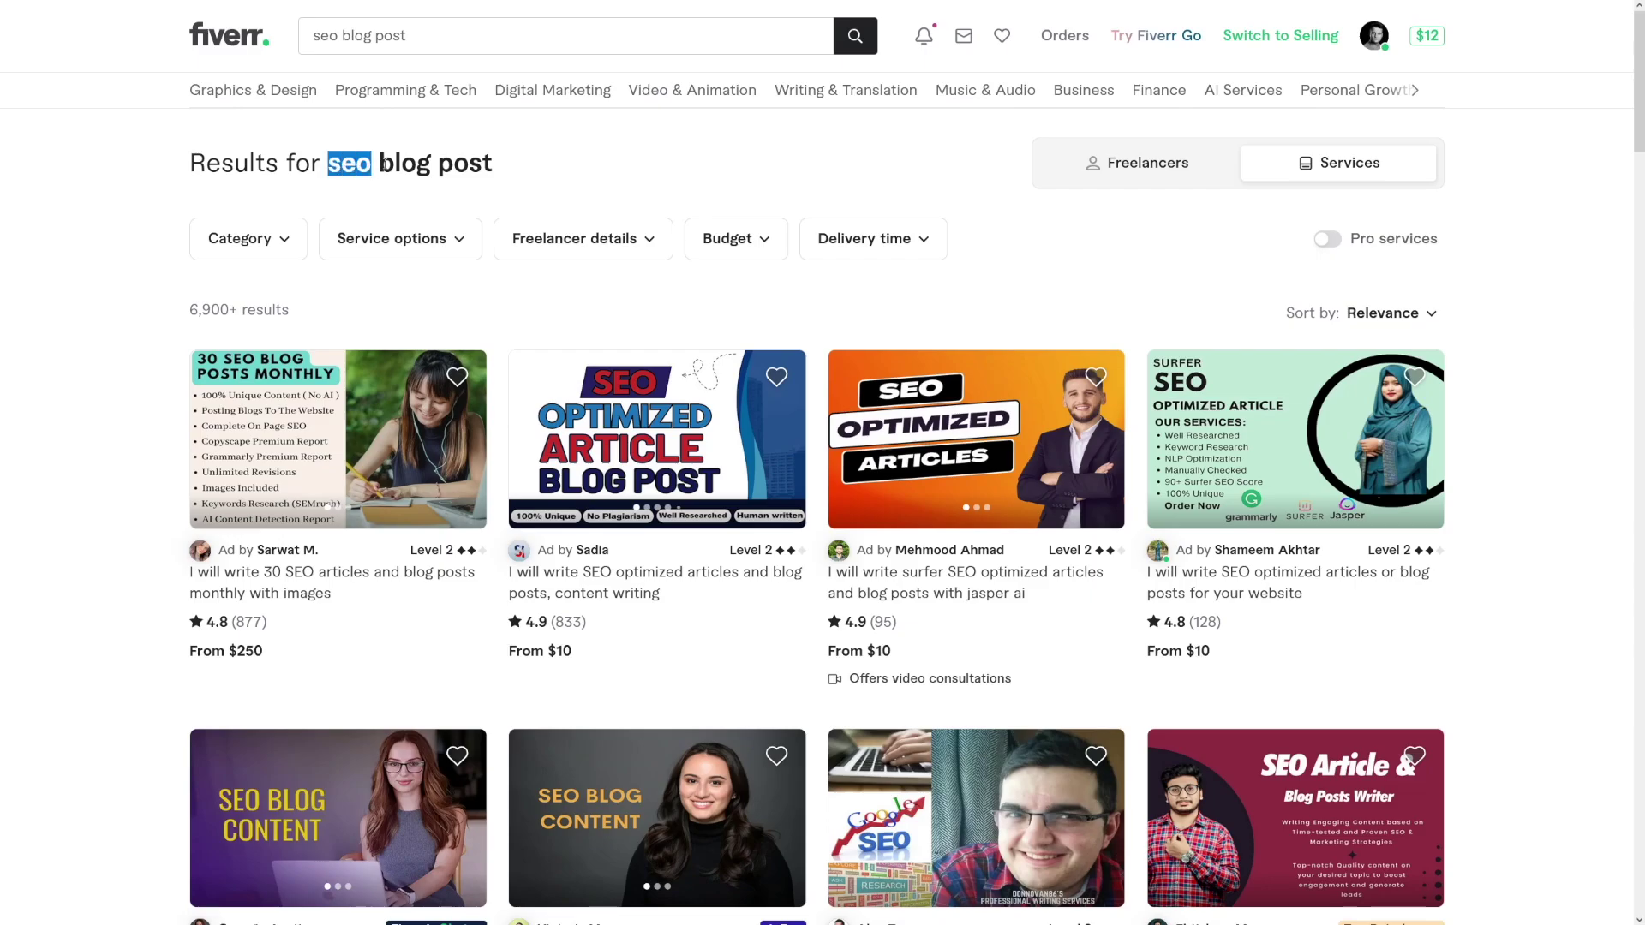
{"action": "left_click", "coordinate": [504, 171]}
{"action": "scroll", "coordinate": [1106, 292], "scroll_direction": "down", "scroll_amount": 4}
{"action": "scroll", "coordinate": [1107, 292], "scroll_direction": "down", "scroll_amount": 1}
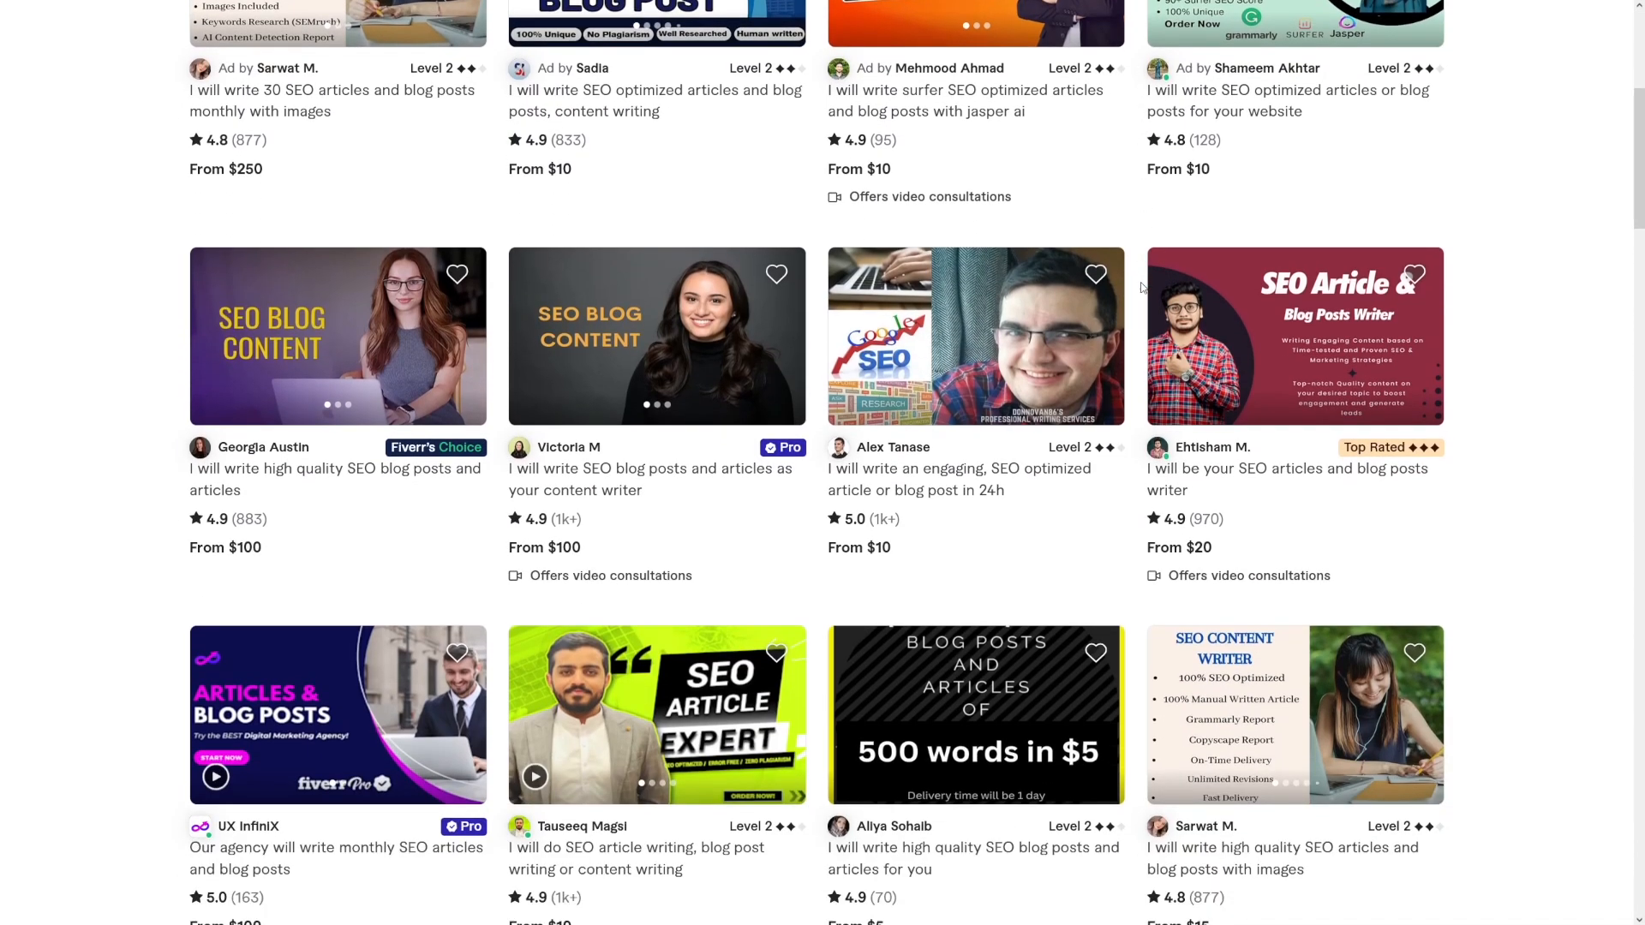
{"action": "mouse_move", "coordinate": [337, 398]}
{"action": "left_click", "coordinate": [322, 478]}
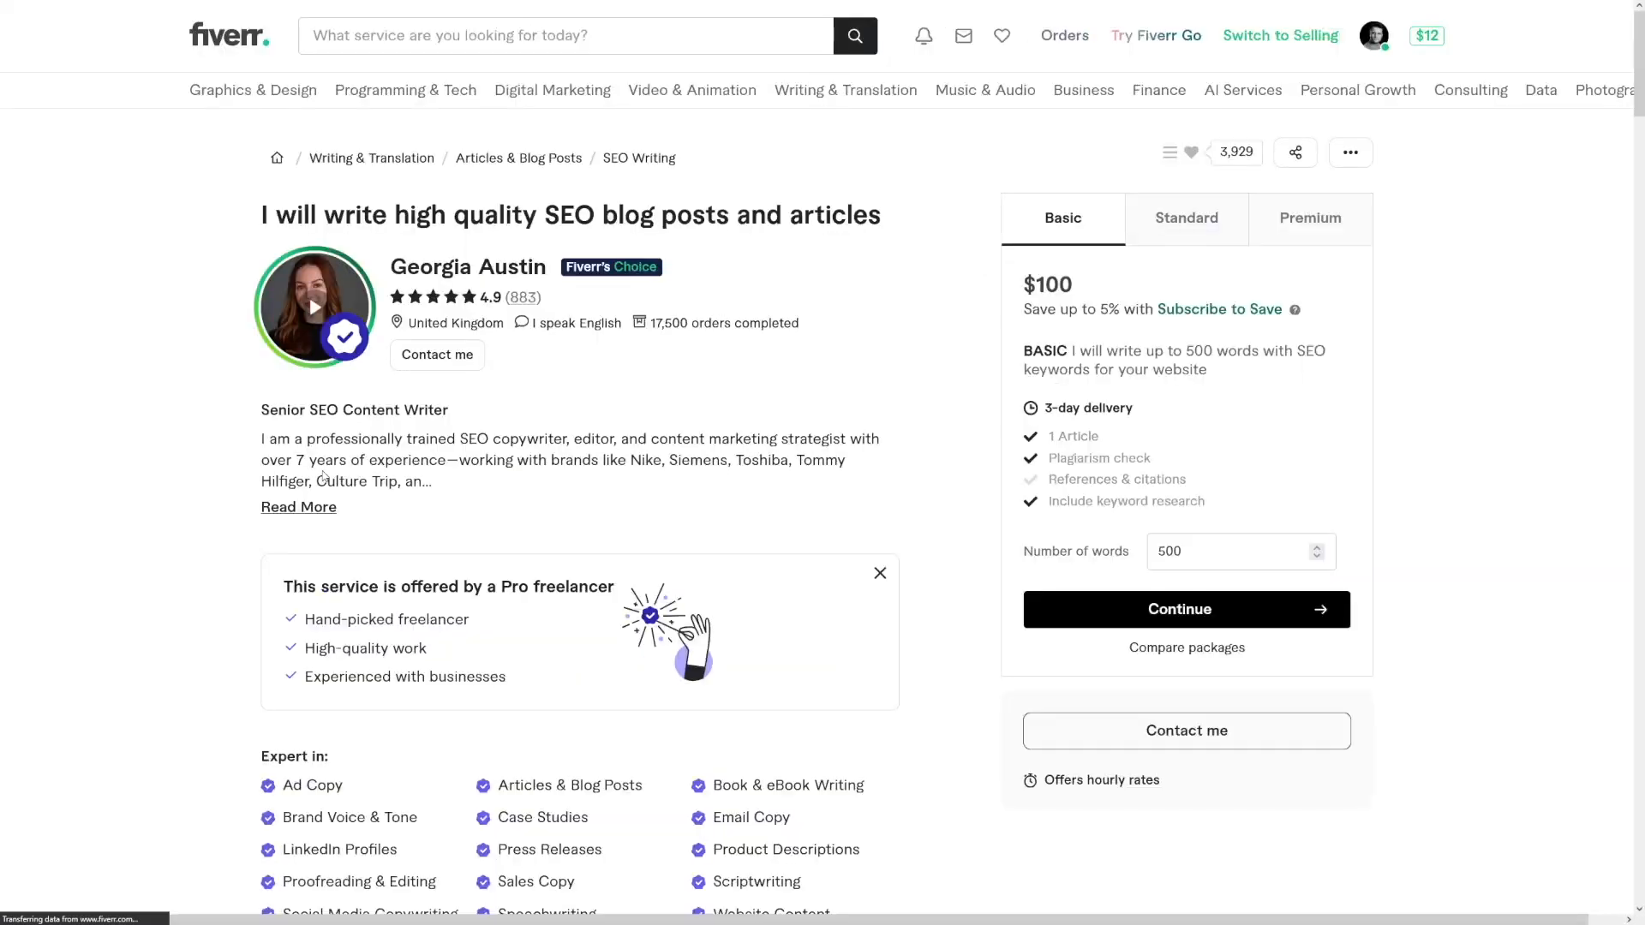
Highlight the Basic package's 500 words and $100 price on the gig page.
{"action": "left_click_drag", "start_coordinate": [1179, 349], "coordinate": [1262, 350]}
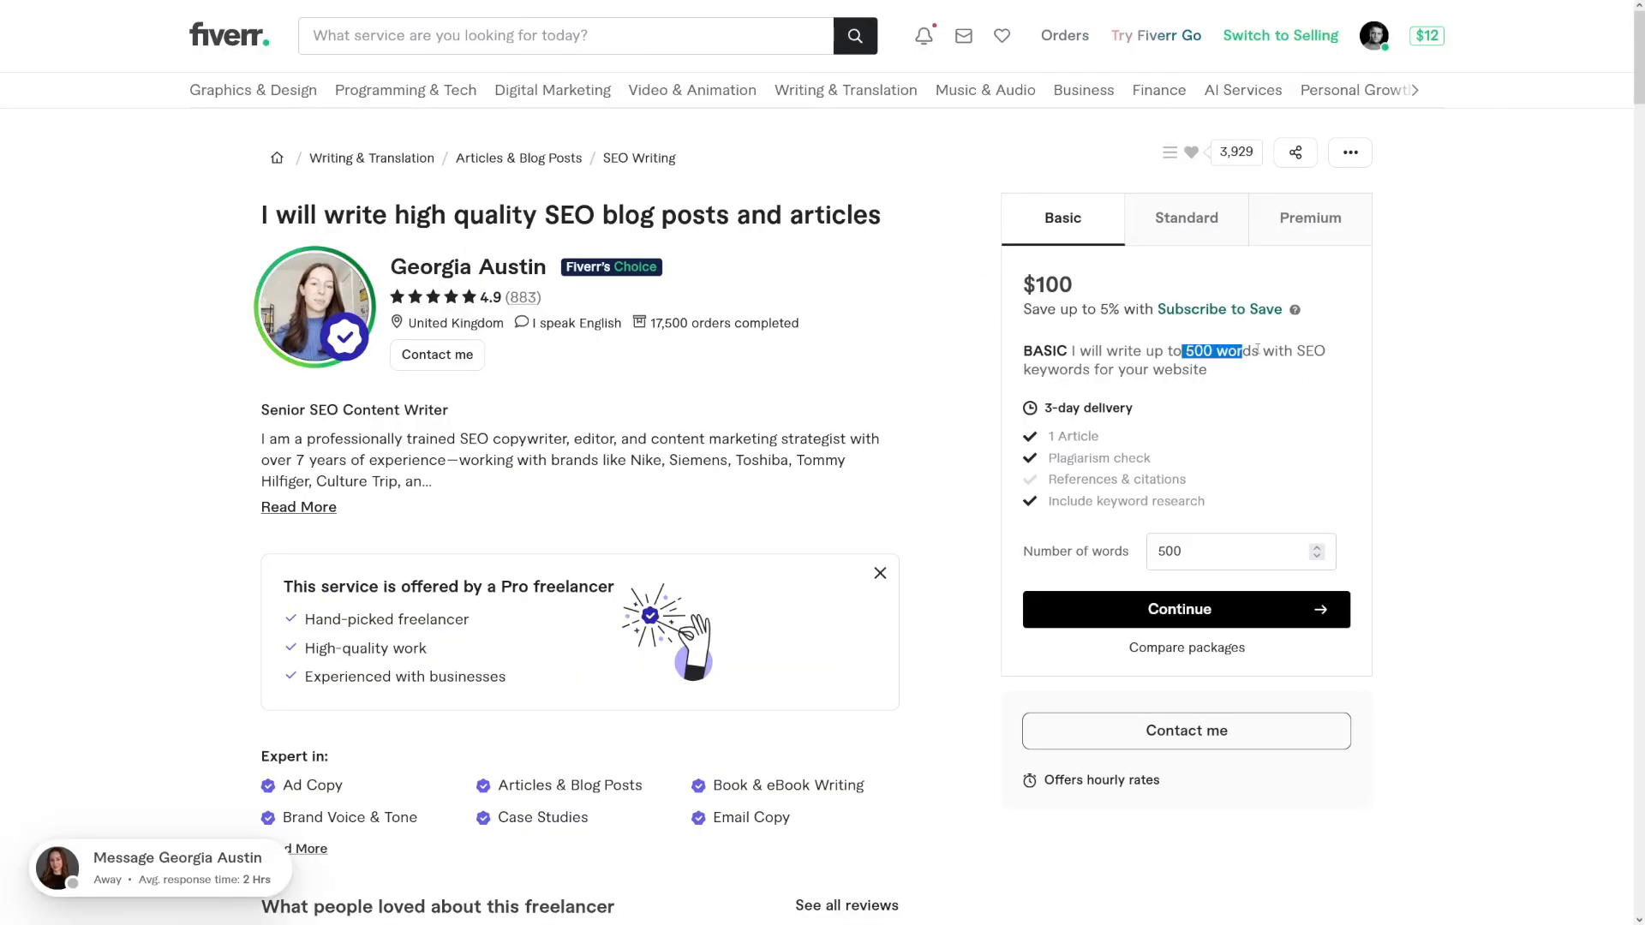
{"action": "left_click", "coordinate": [1156, 322]}
{"action": "left_click_drag", "start_coordinate": [1023, 284], "coordinate": [1074, 284]}
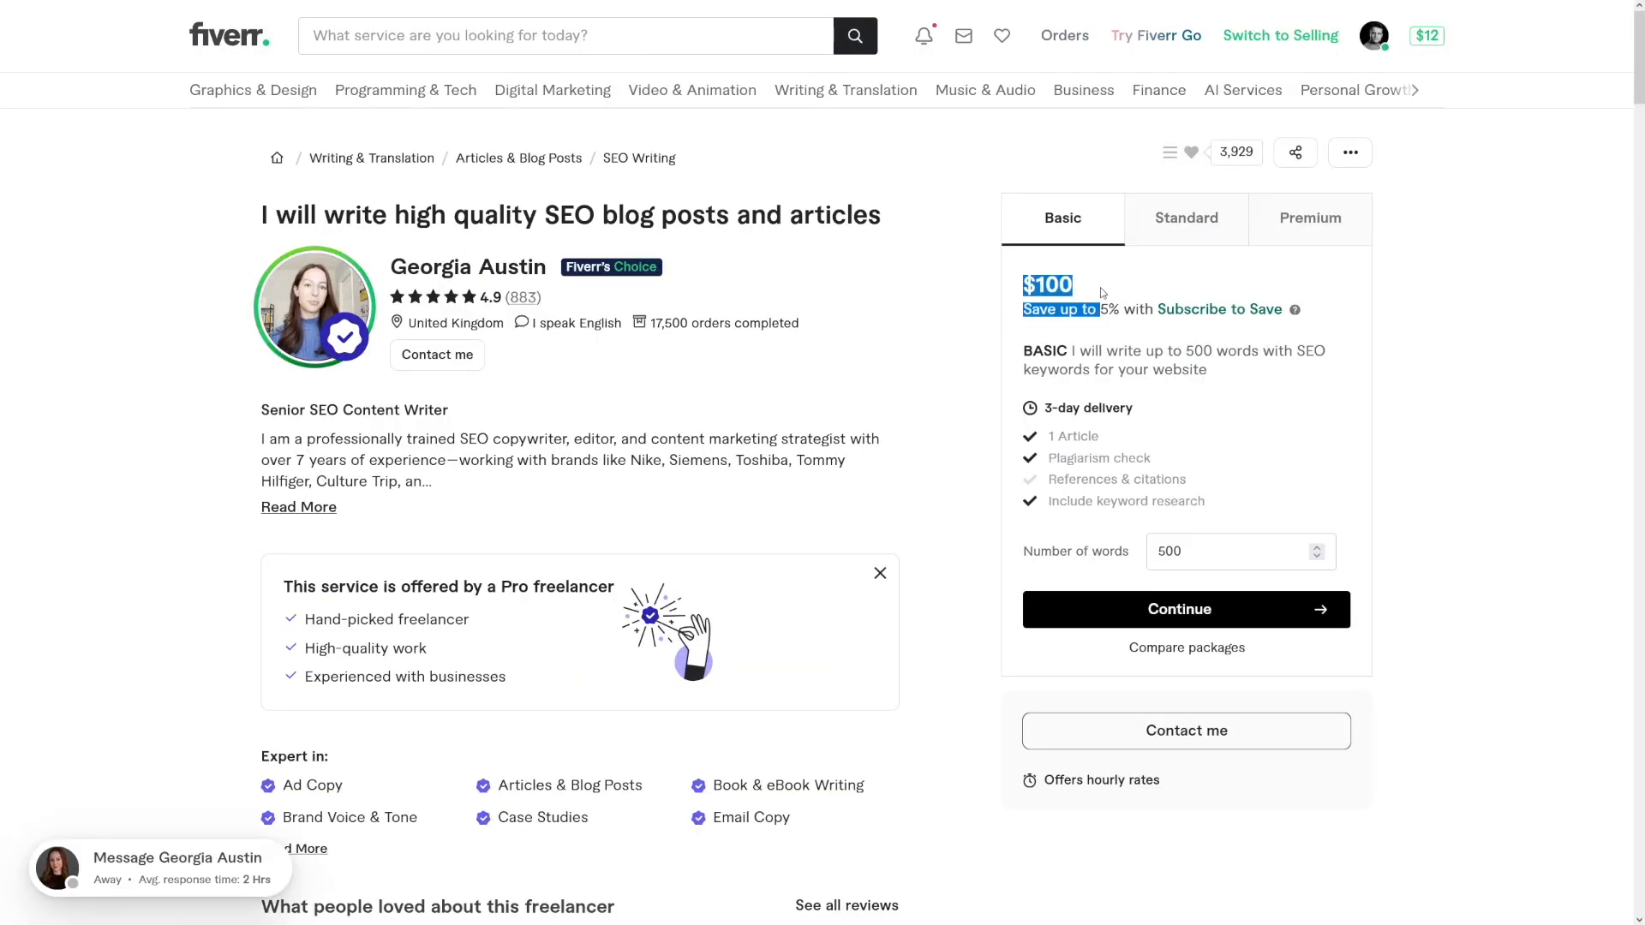
{"action": "left_click", "coordinate": [1156, 322]}
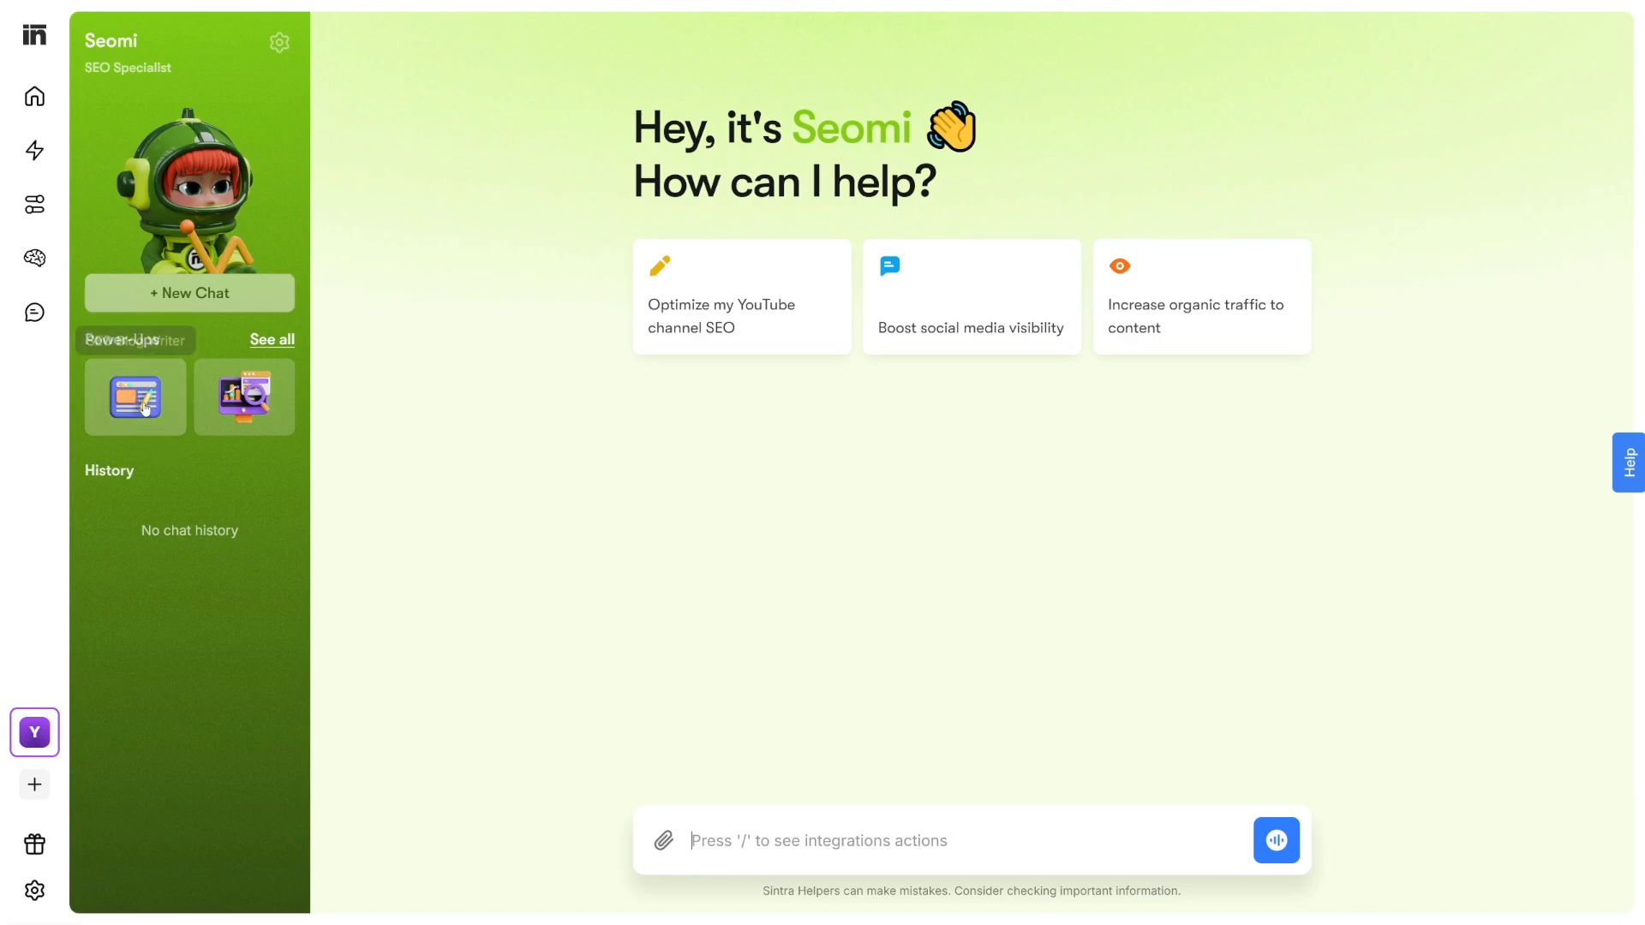
Open Seomi's SEO Blog Writer power-up showing the '10 Healthy Diet Hacks' post.
{"action": "left_click", "coordinate": [274, 340]}
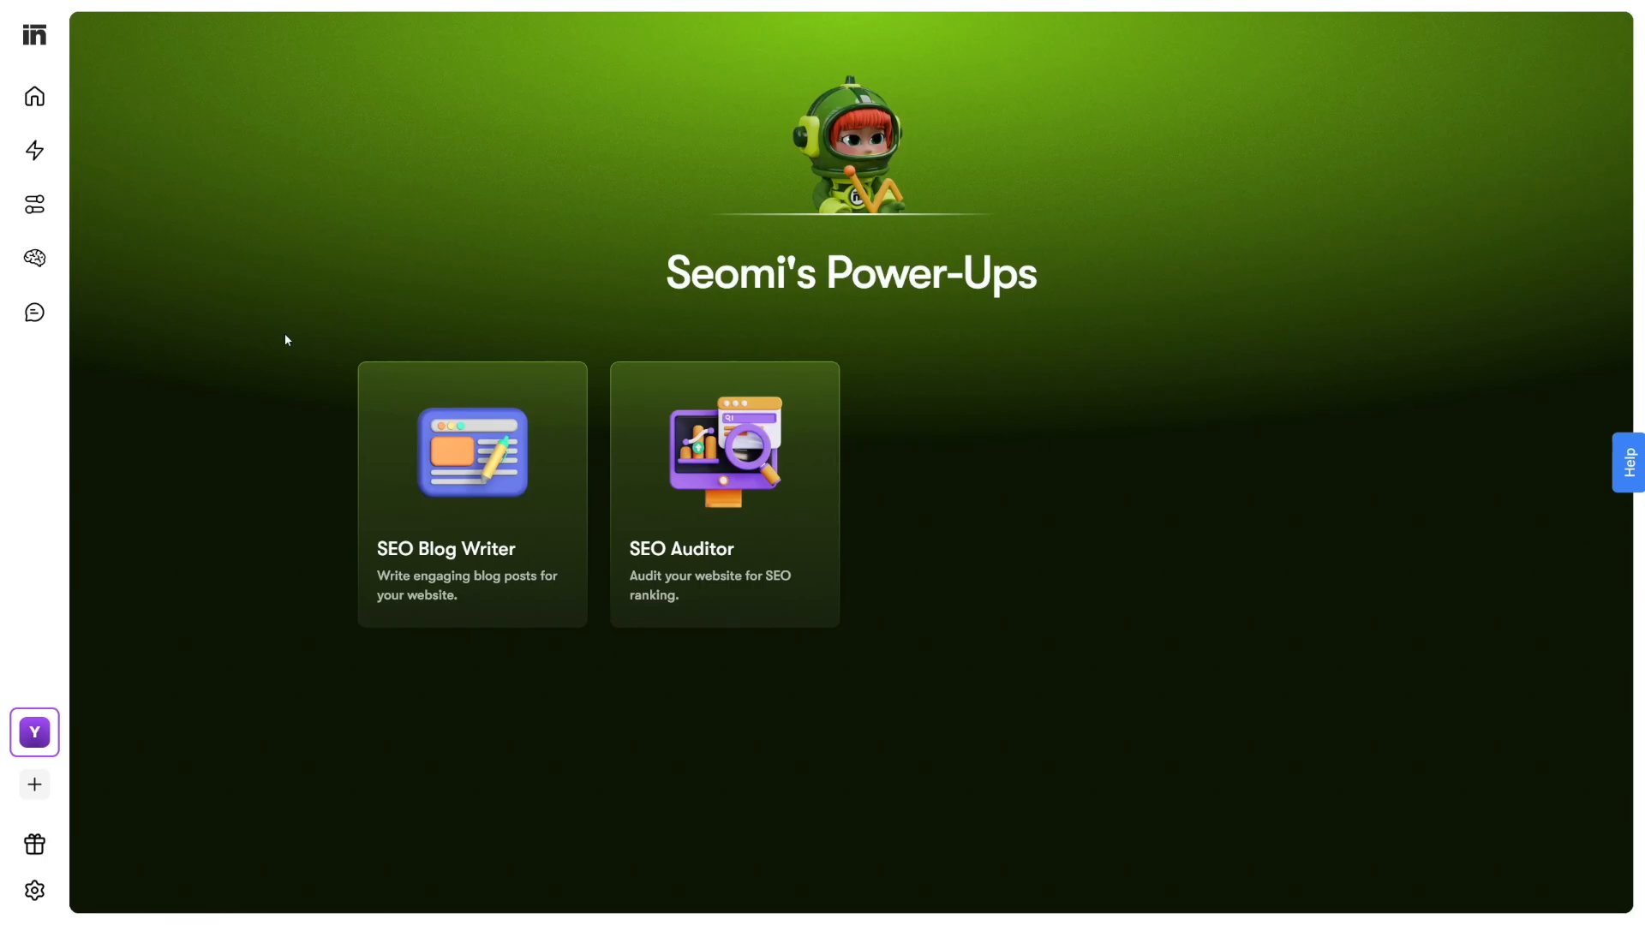
{"action": "left_click", "coordinate": [473, 506]}
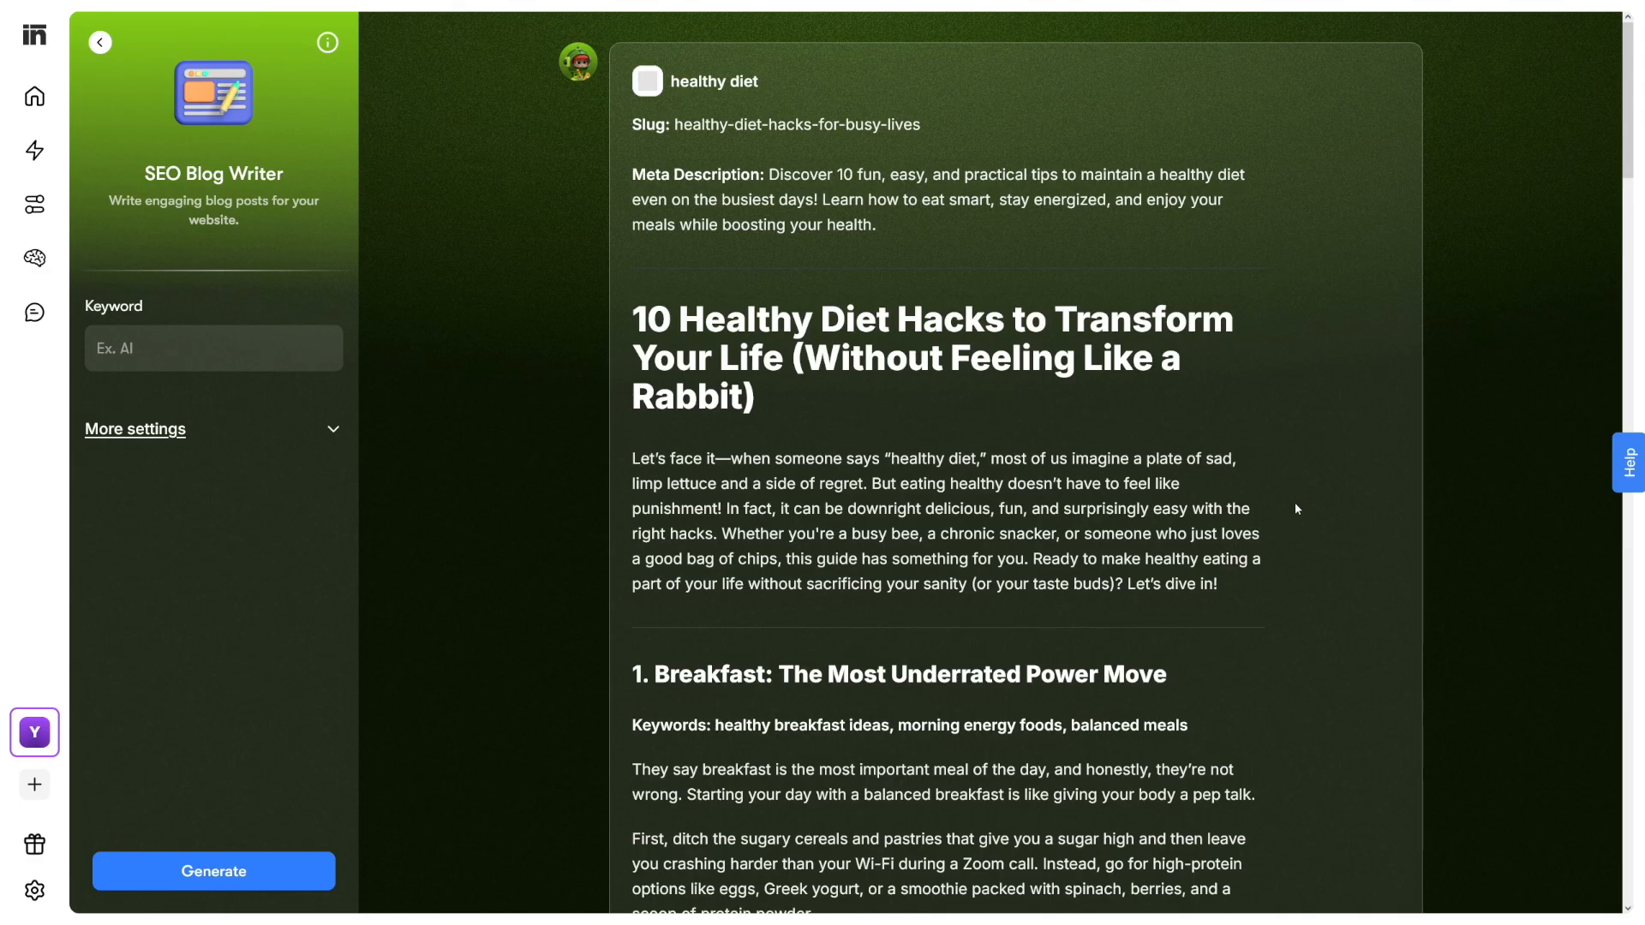
{"action": "scroll", "coordinate": [1224, 395], "scroll_direction": "down", "scroll_amount": 5}
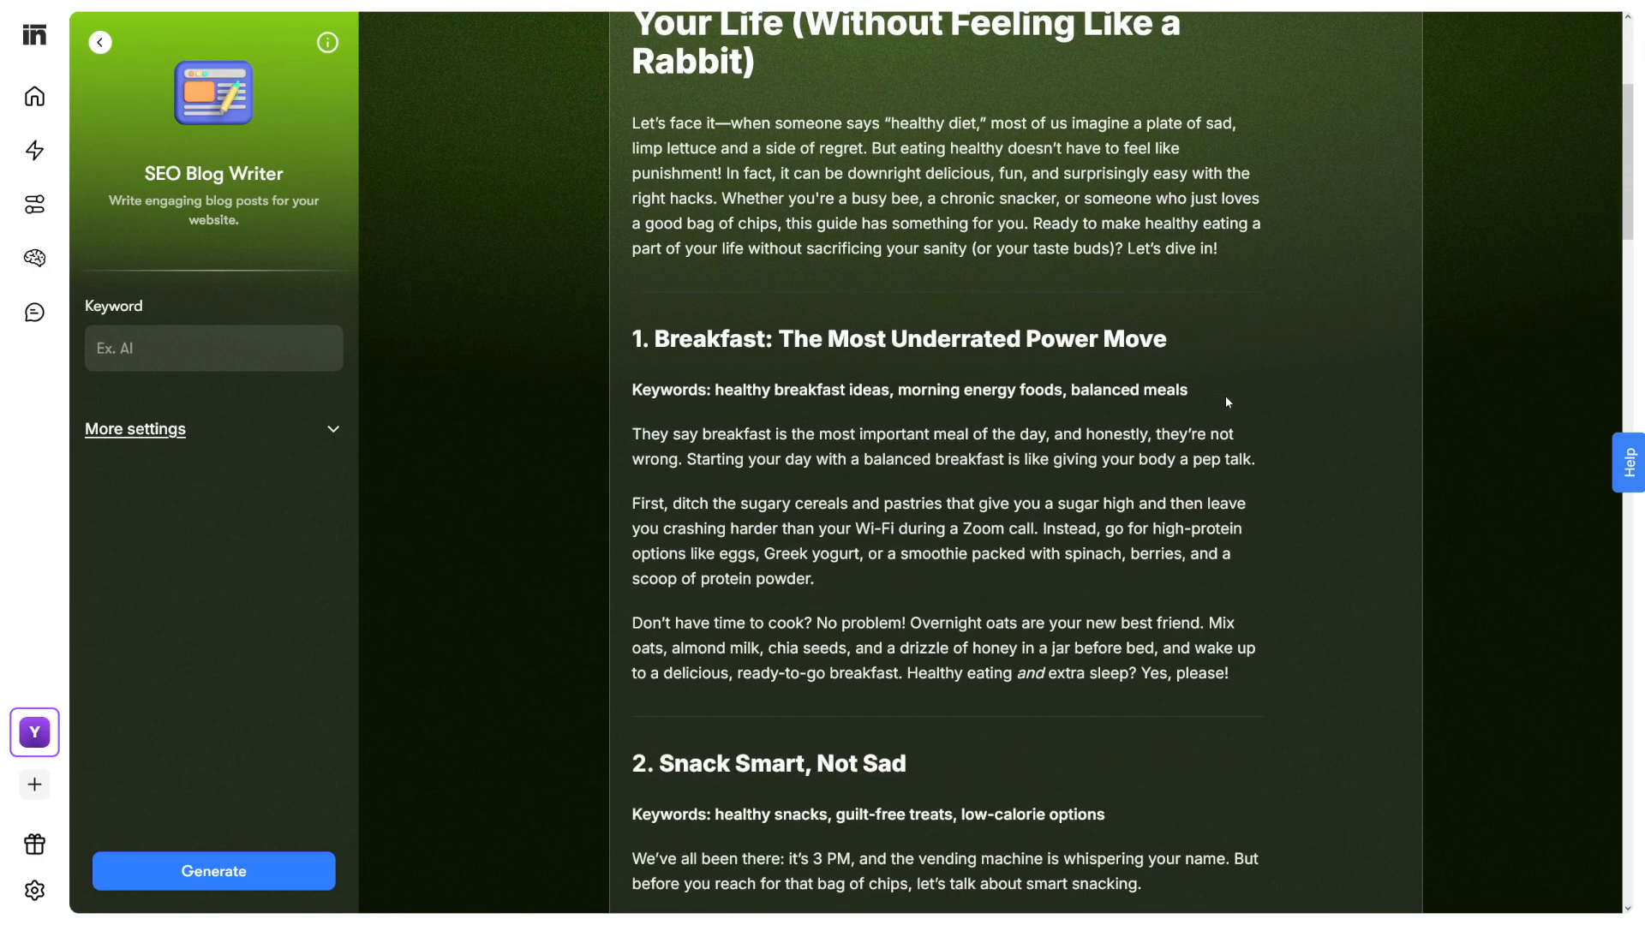
{"action": "scroll", "coordinate": [1225, 395], "scroll_direction": "down", "scroll_amount": 5}
{"action": "scroll", "coordinate": [1157, 372], "scroll_direction": "down", "scroll_amount": 5}
{"action": "scroll", "coordinate": [1105, 358], "scroll_direction": "down", "scroll_amount": 5}
{"action": "scroll", "coordinate": [1105, 358], "scroll_direction": "down", "scroll_amount": 5}
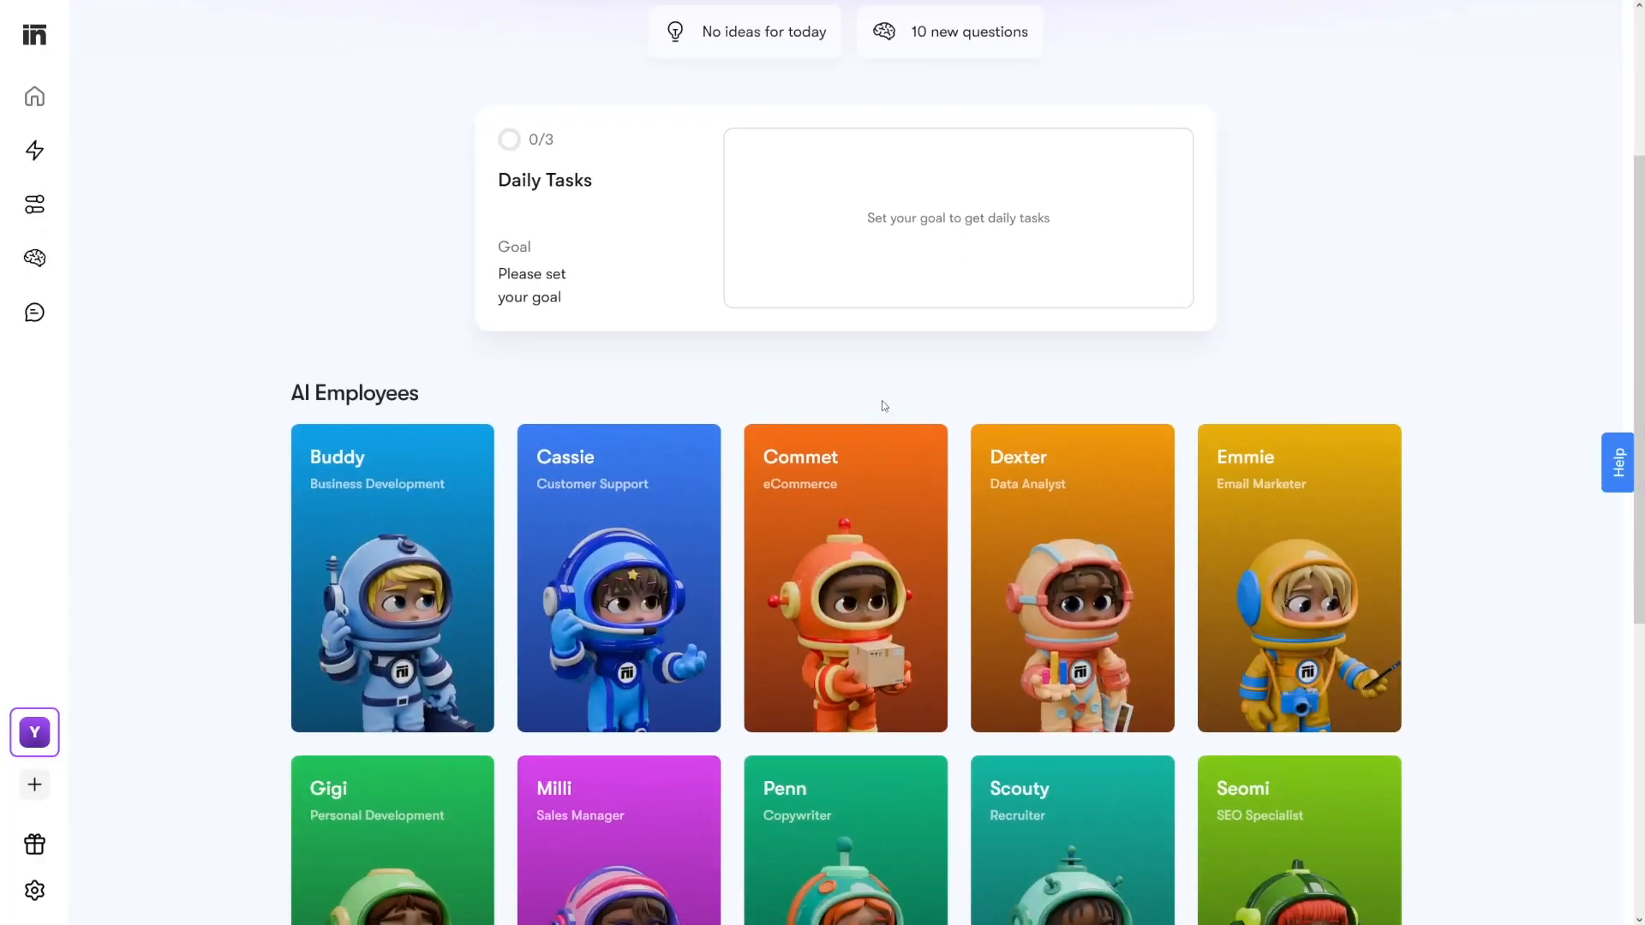
{"action": "scroll", "coordinate": [833, 509], "scroll_direction": "down", "scroll_amount": 2}
Open Commet the eCommerce employee and its Product Description Writer power-up.
{"action": "left_click", "coordinate": [833, 509]}
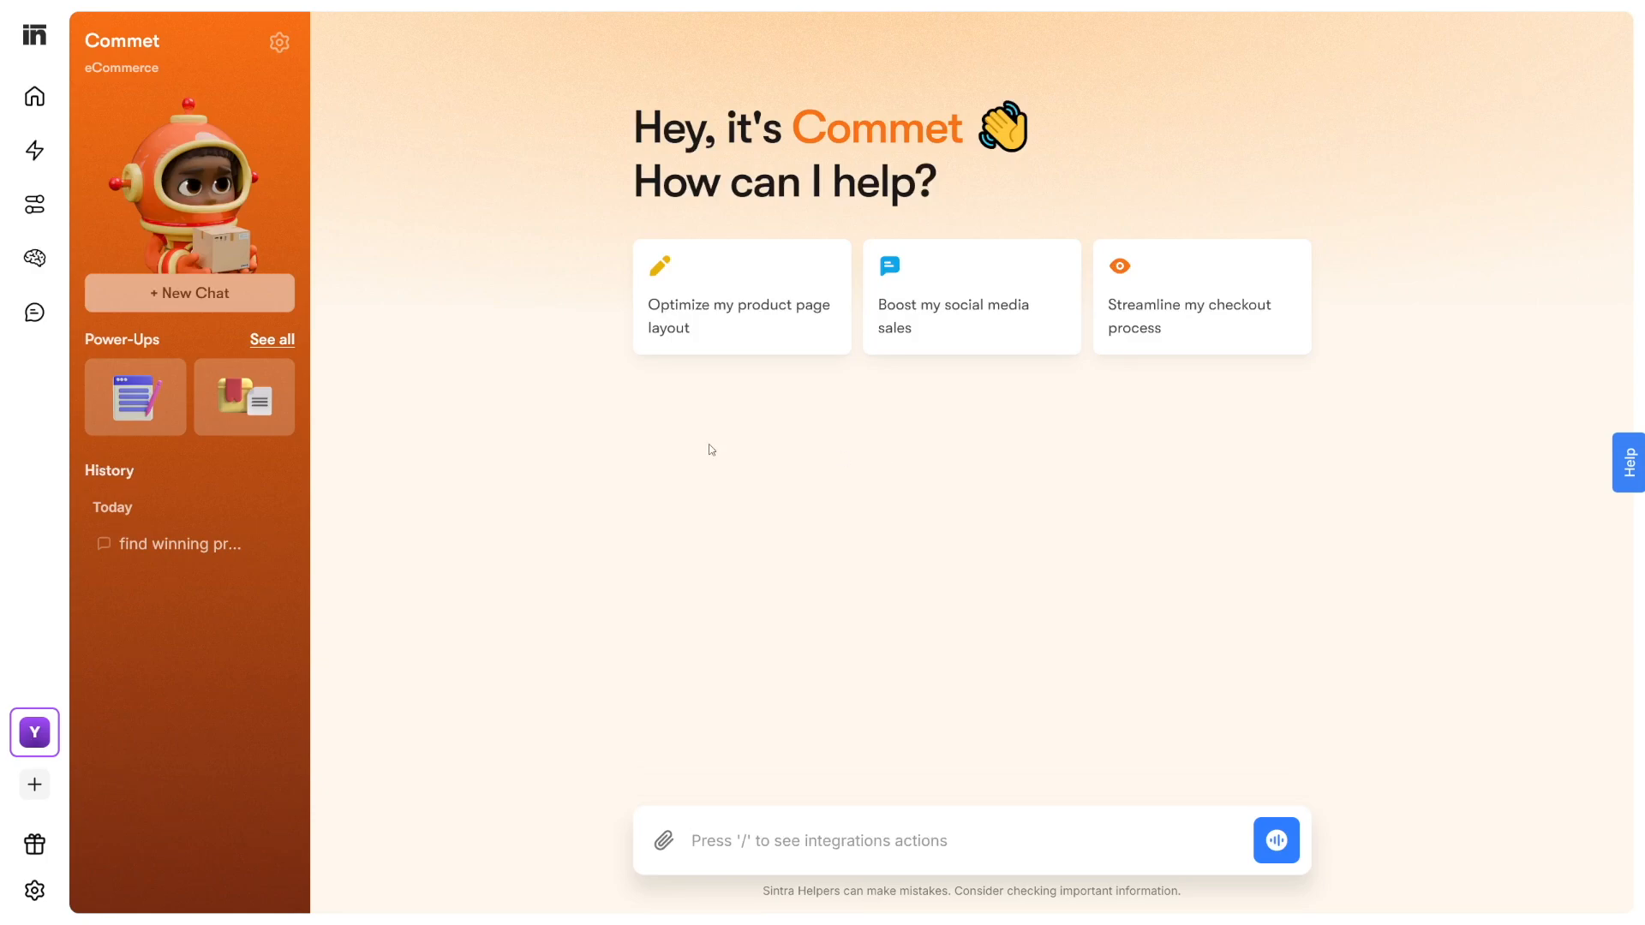
{"action": "left_click", "coordinate": [245, 398]}
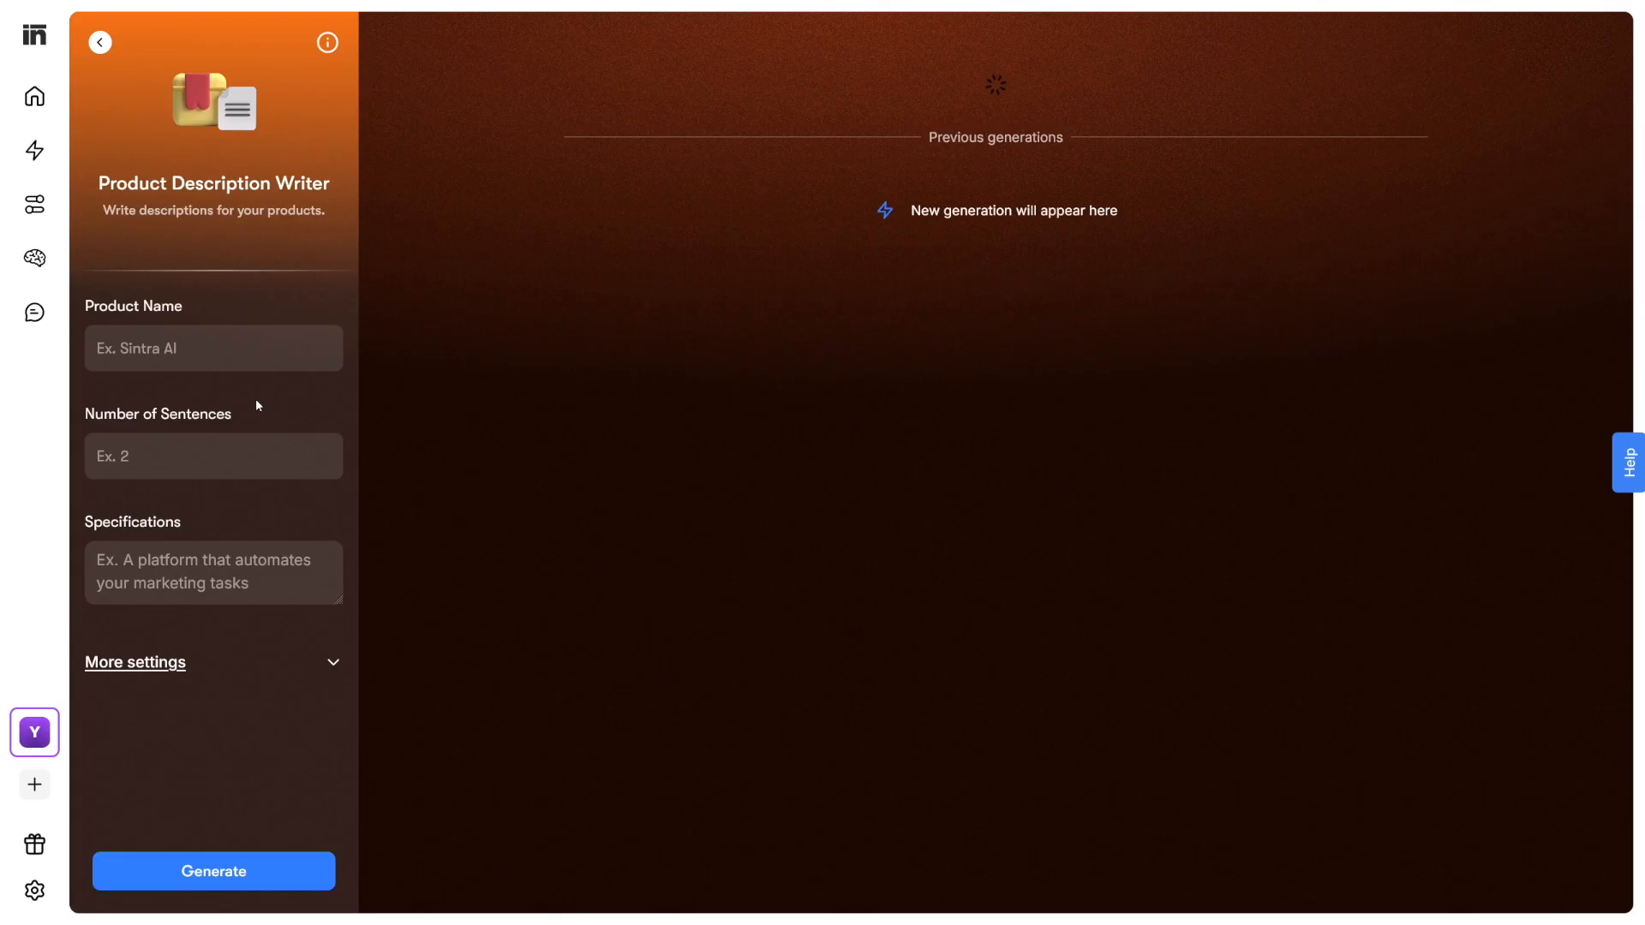
Enter Dog Collar with GPS, 4 sentences, and the spec 'tracks your pet on your phone'.
{"action": "left_click", "coordinate": [180, 348]}
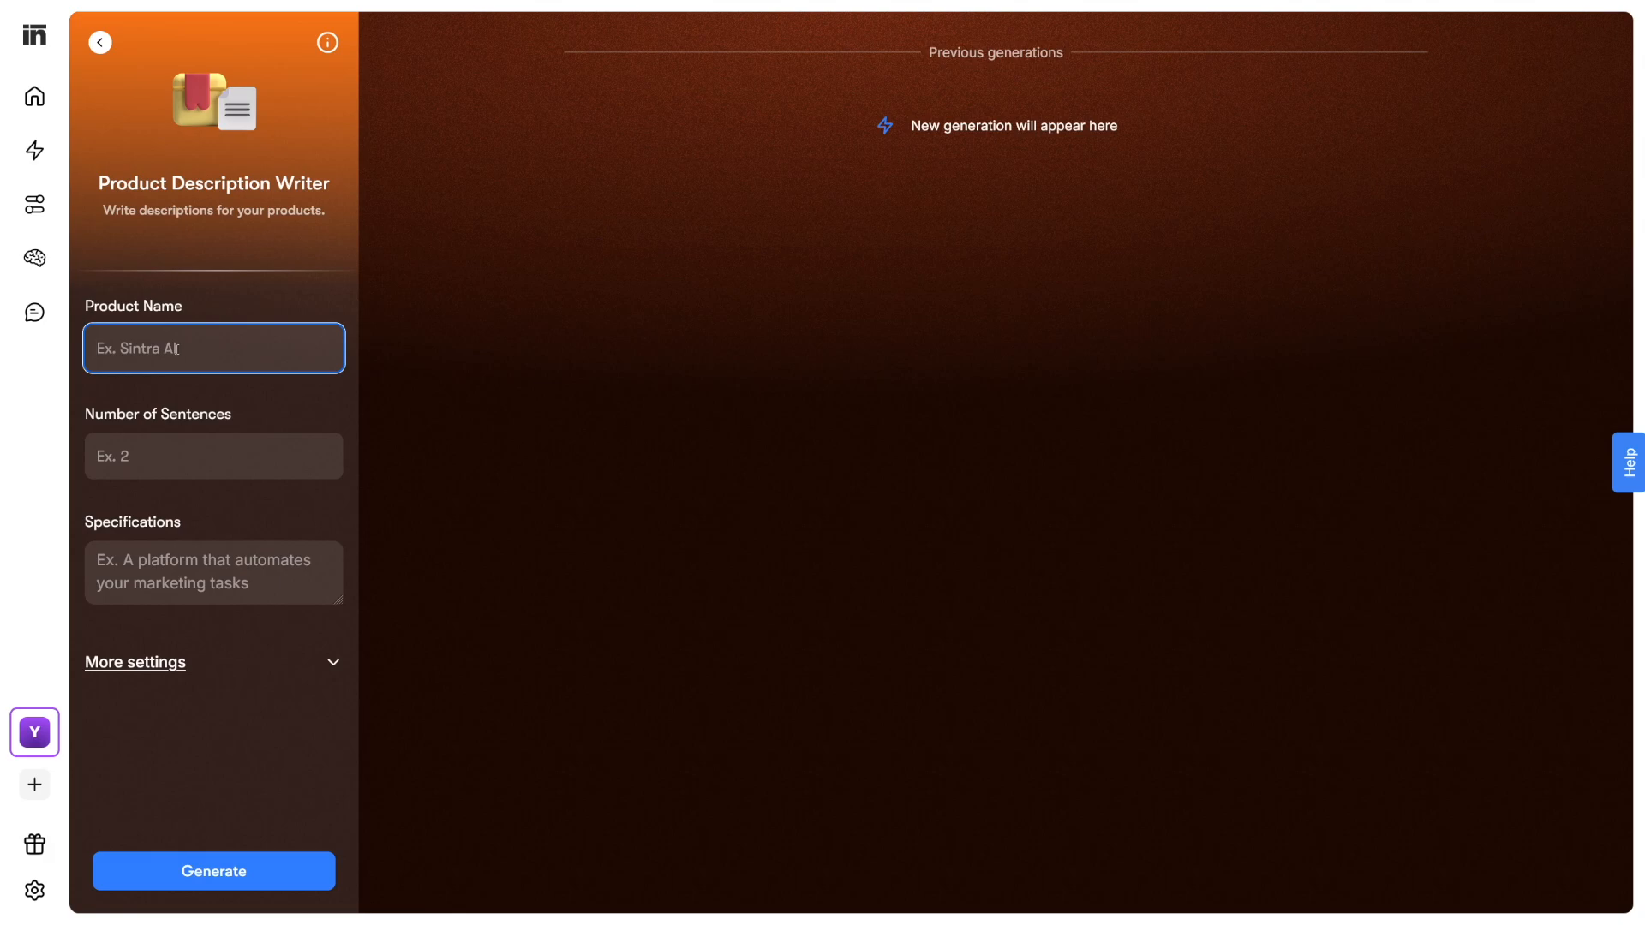
{"action": "type", "text": "Dog CO"}
{"action": "type", "text": "lar"}
{"action": "type", "text": " with GPS"}
{"action": "left_click", "coordinate": [215, 459]}
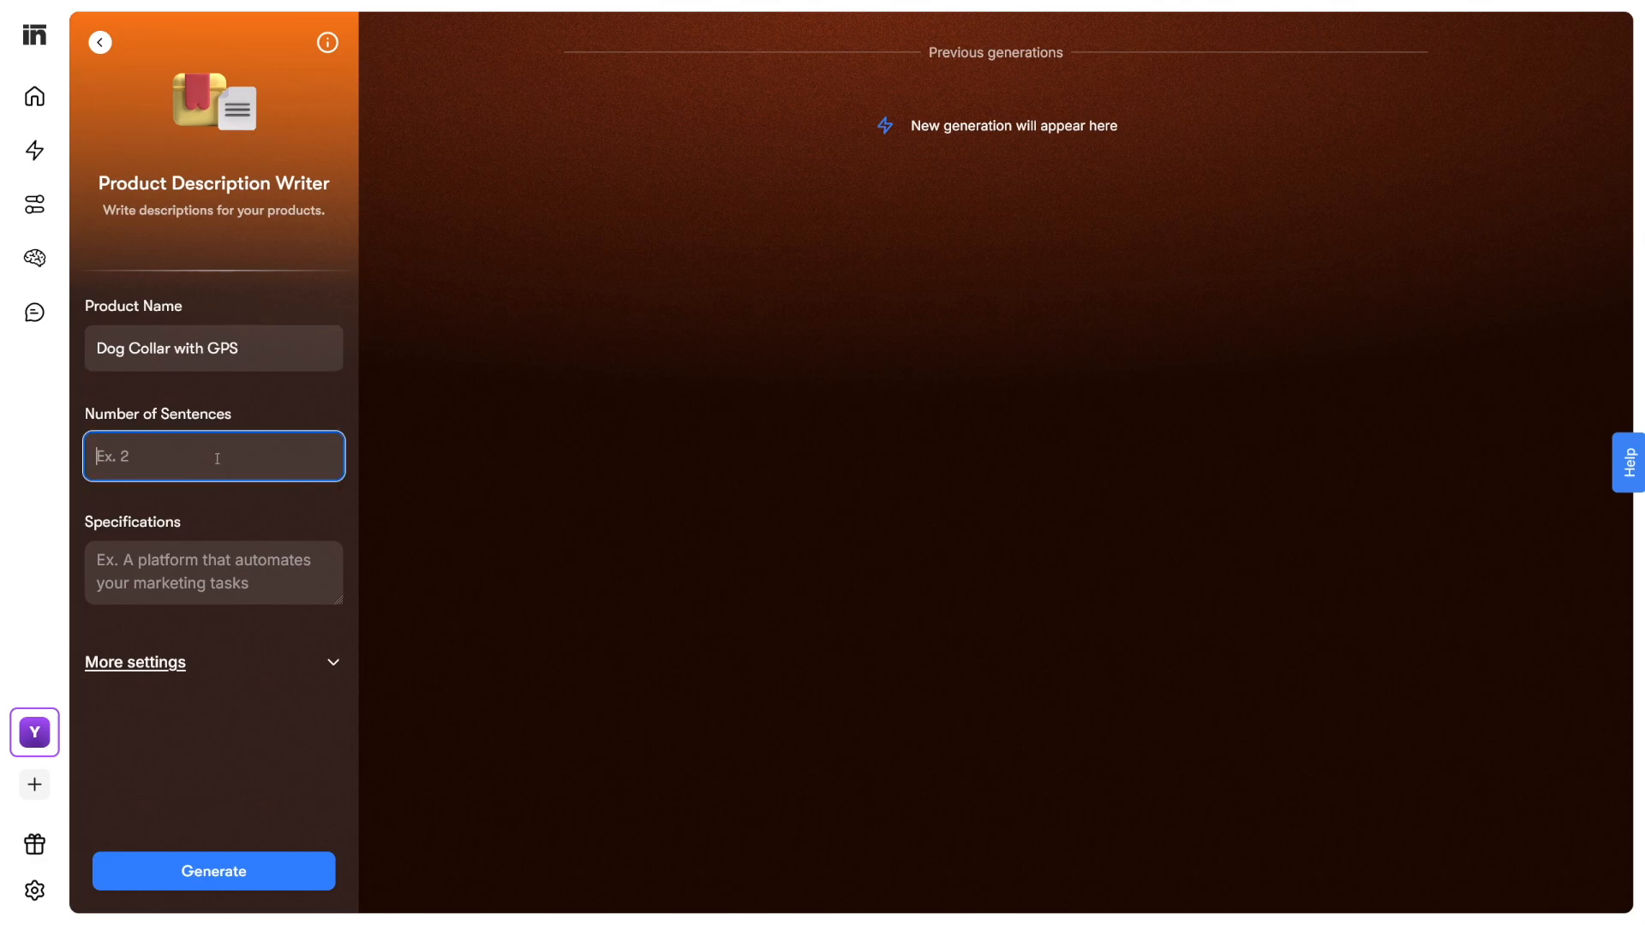
{"action": "type", "text": "4"}
{"action": "left_click", "coordinate": [266, 579]}
{"action": "type", "text": "Tracks your "}
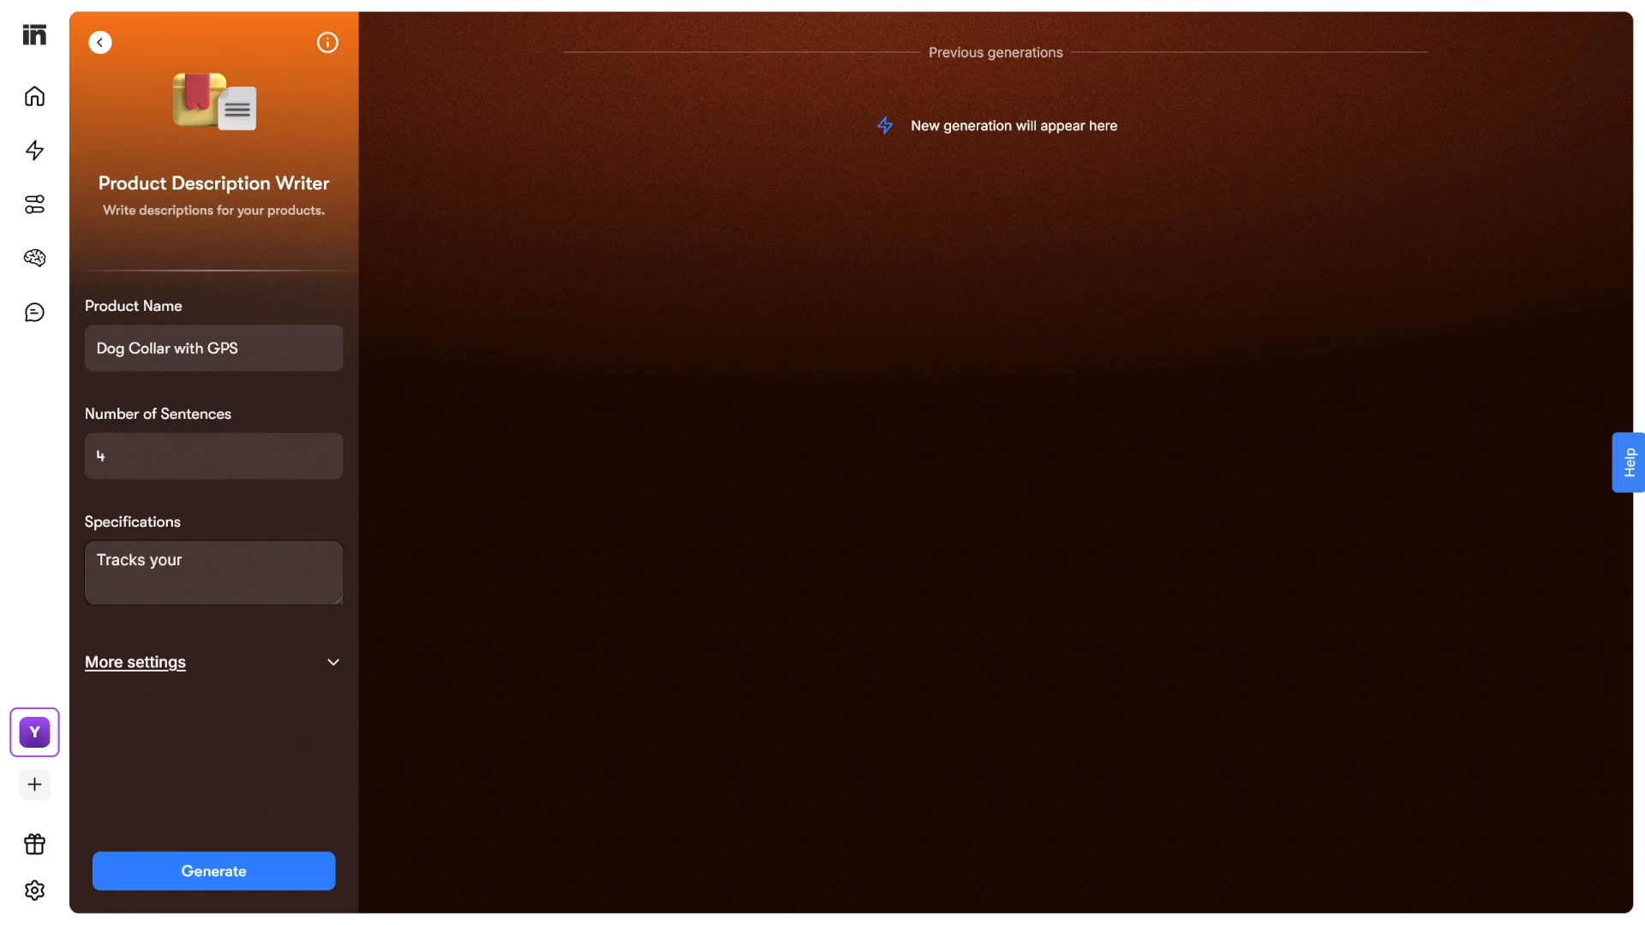
{"action": "type", "text": "pet on your phone"}
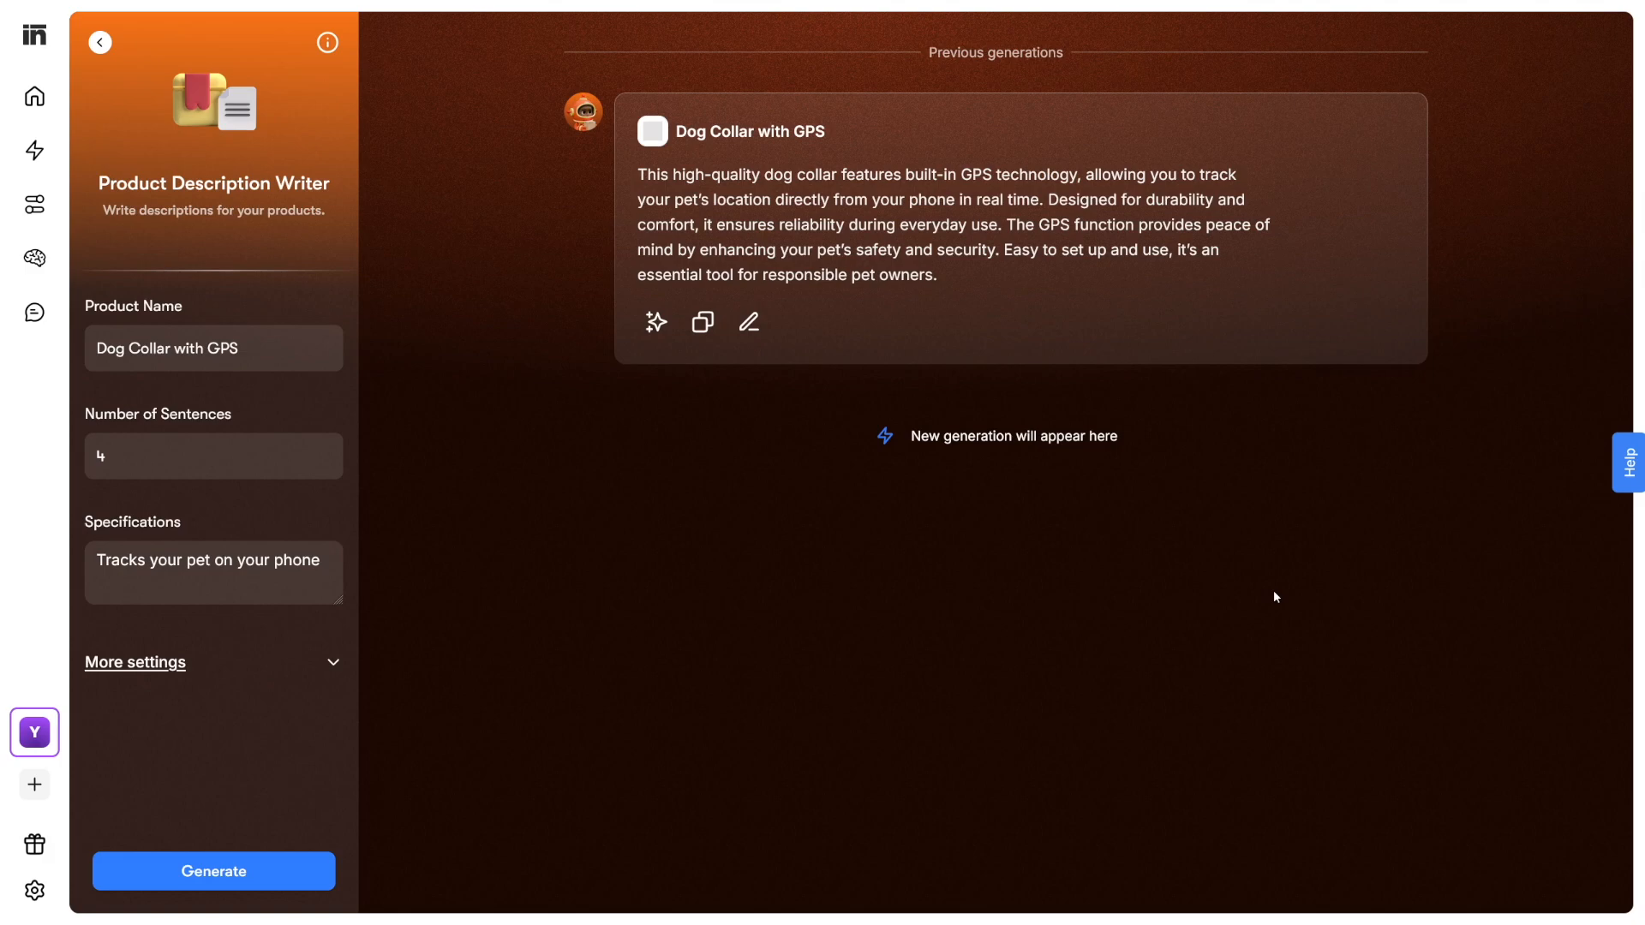
Select the generated four-sentence Dog Collar with GPS description to review it.
{"action": "left_click_drag", "start_coordinate": [942, 277], "coordinate": [638, 173]}
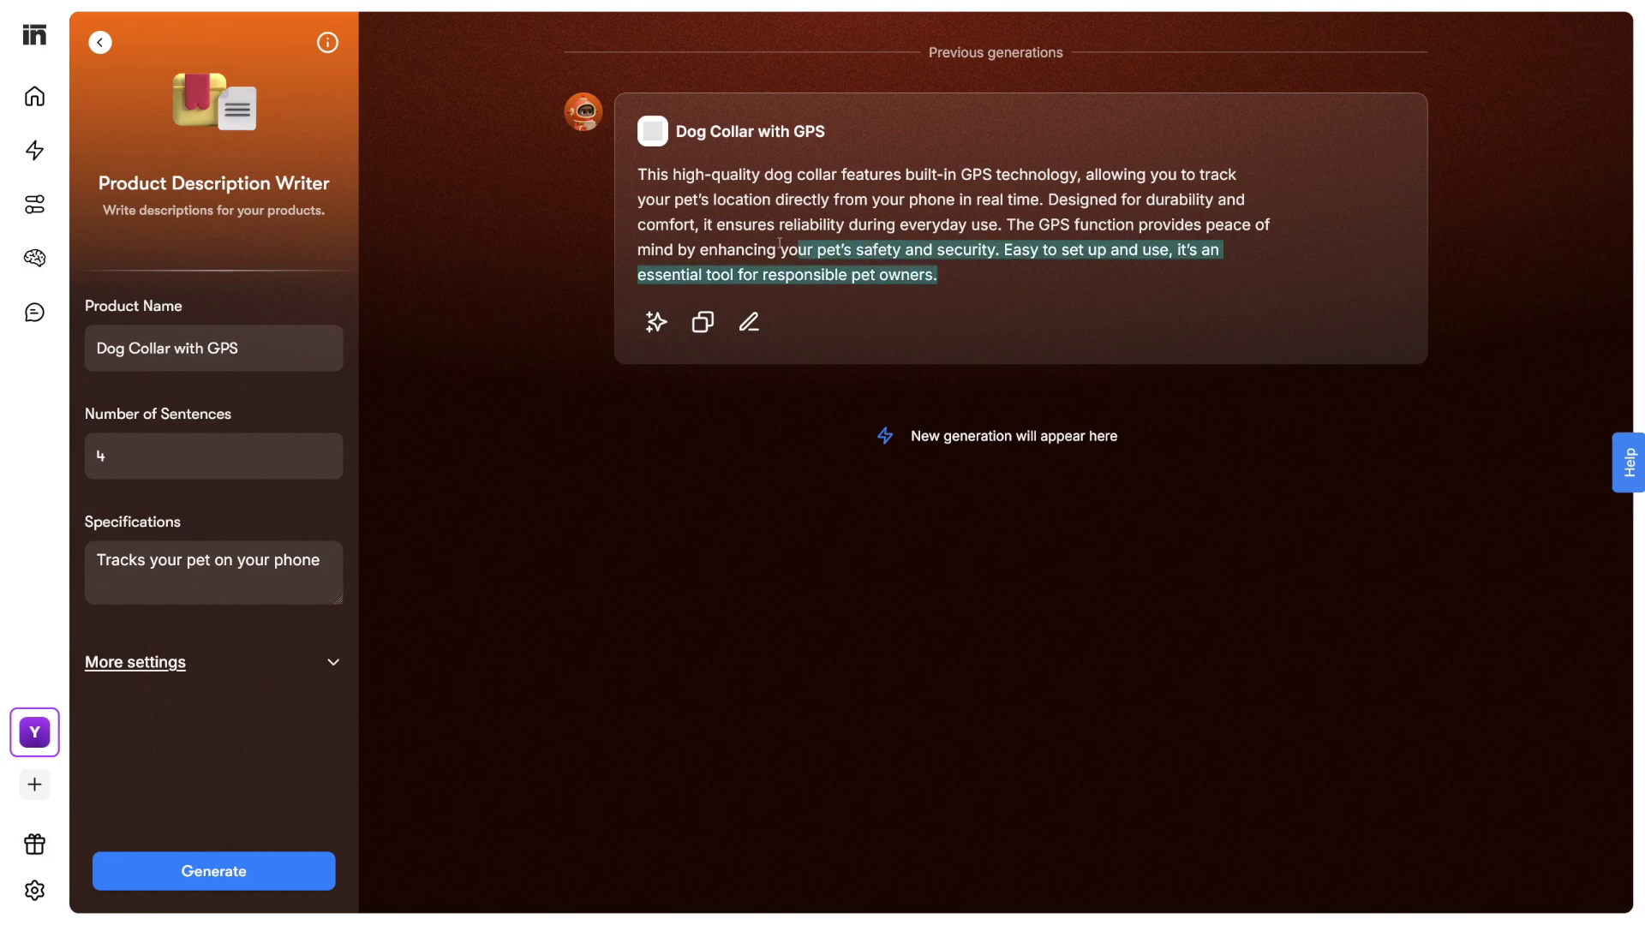
{"action": "left_click", "coordinate": [639, 173]}
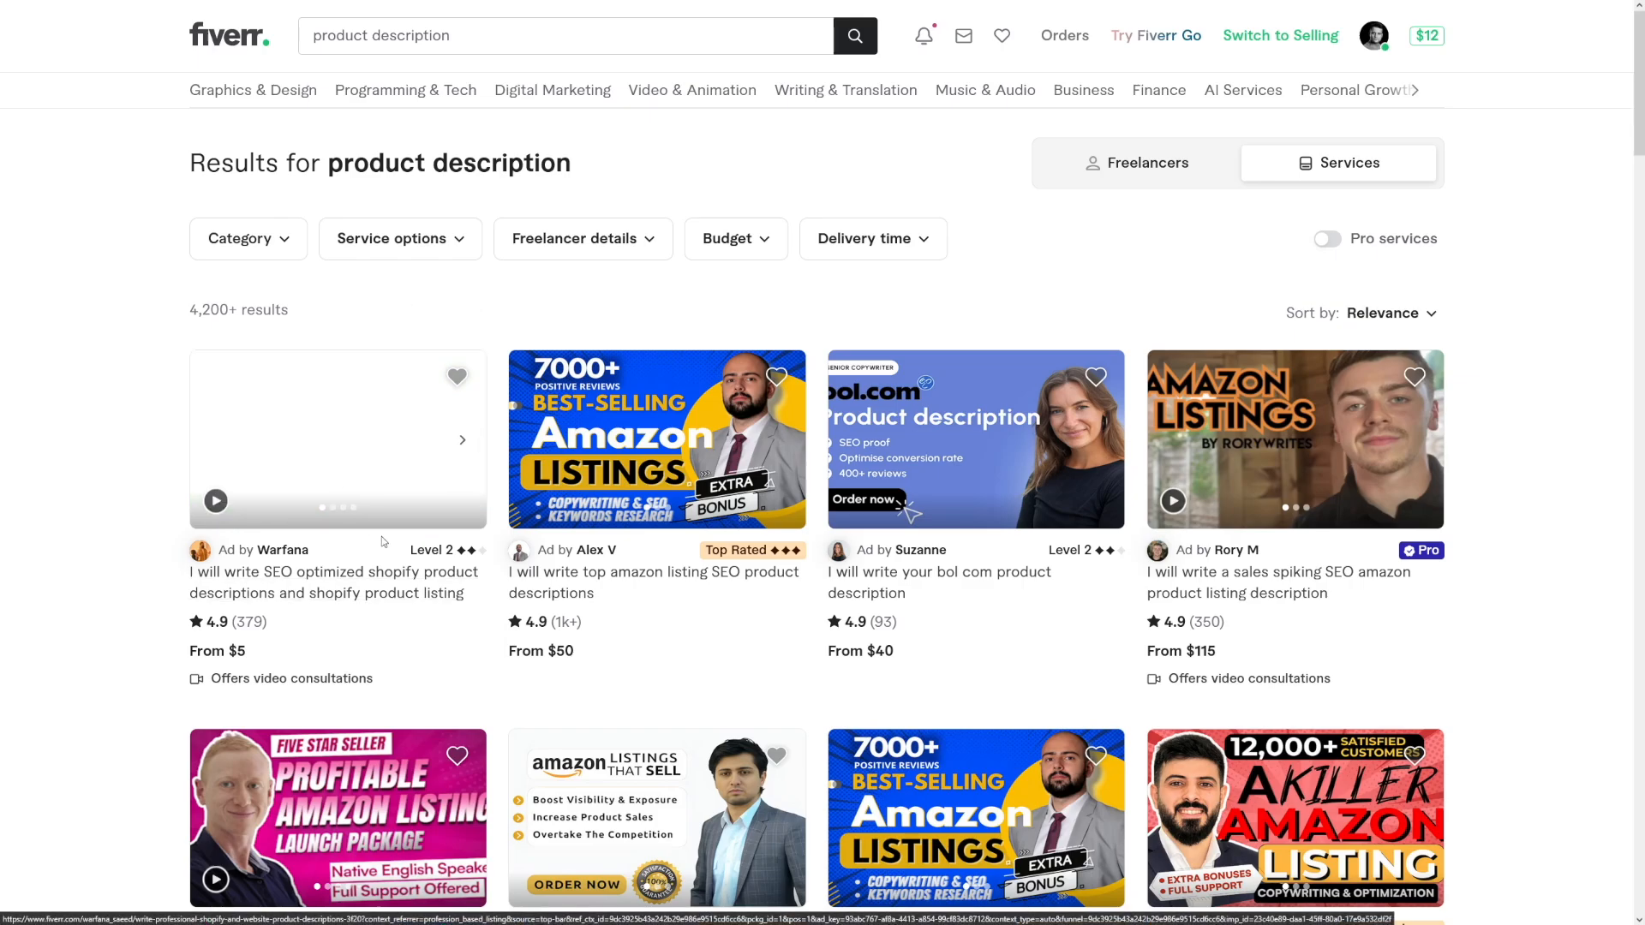
Open the $5 Shopify product description gig and highlight its '150 words included' detail.
{"action": "left_click", "coordinate": [334, 579]}
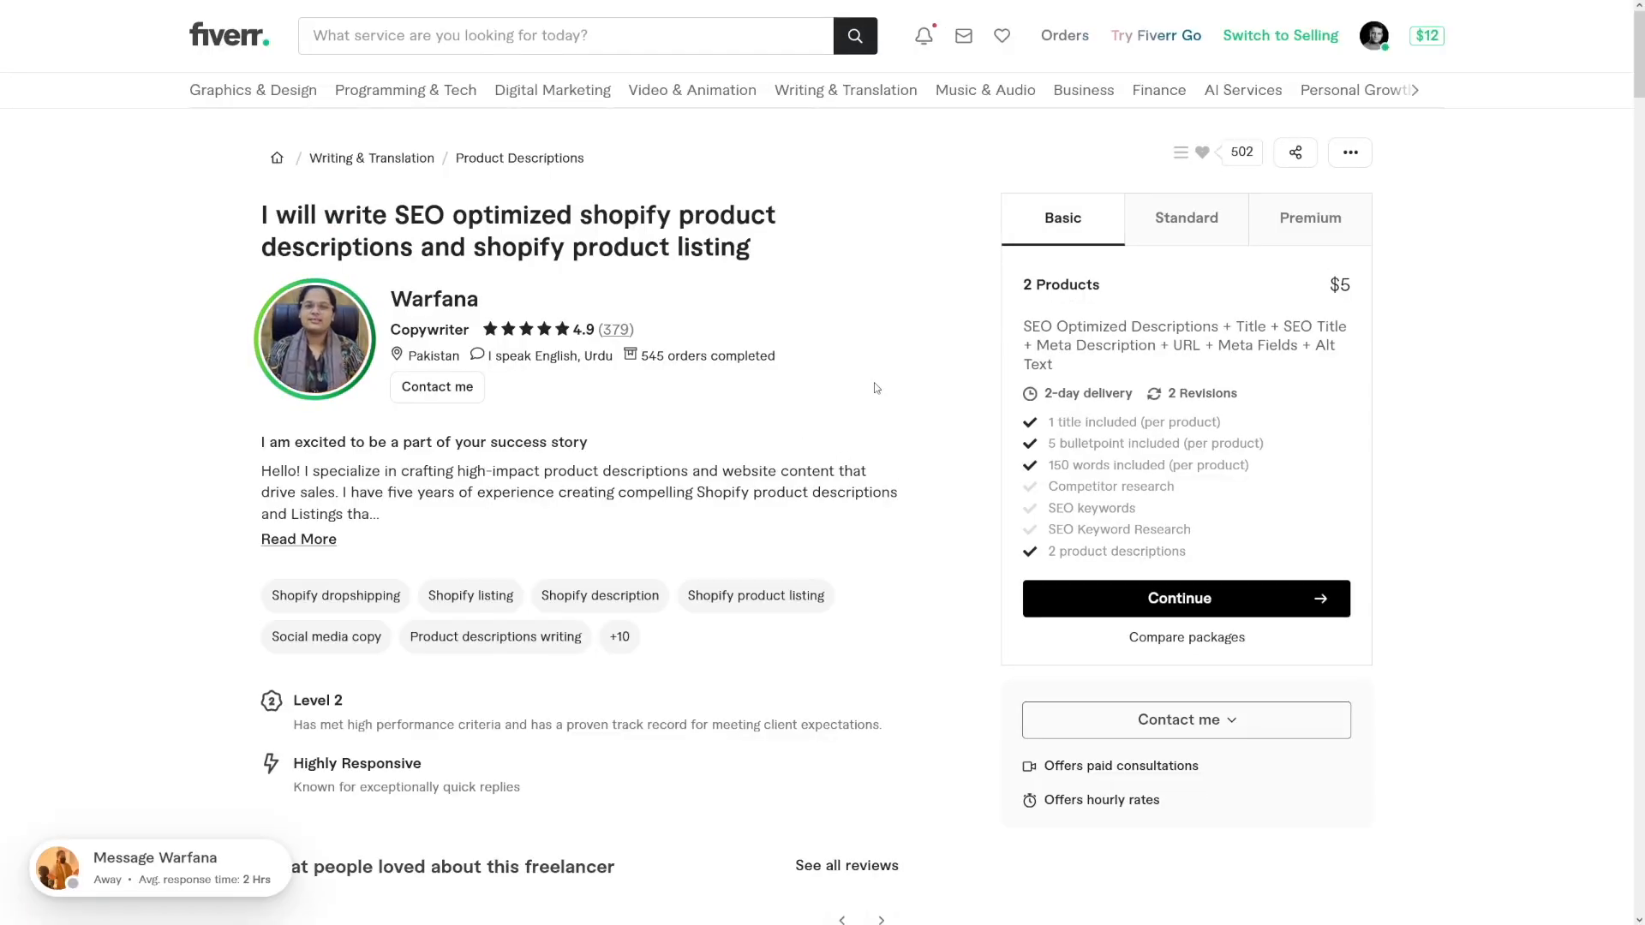
{"action": "left_click_drag", "start_coordinate": [1049, 464], "coordinate": [1183, 465]}
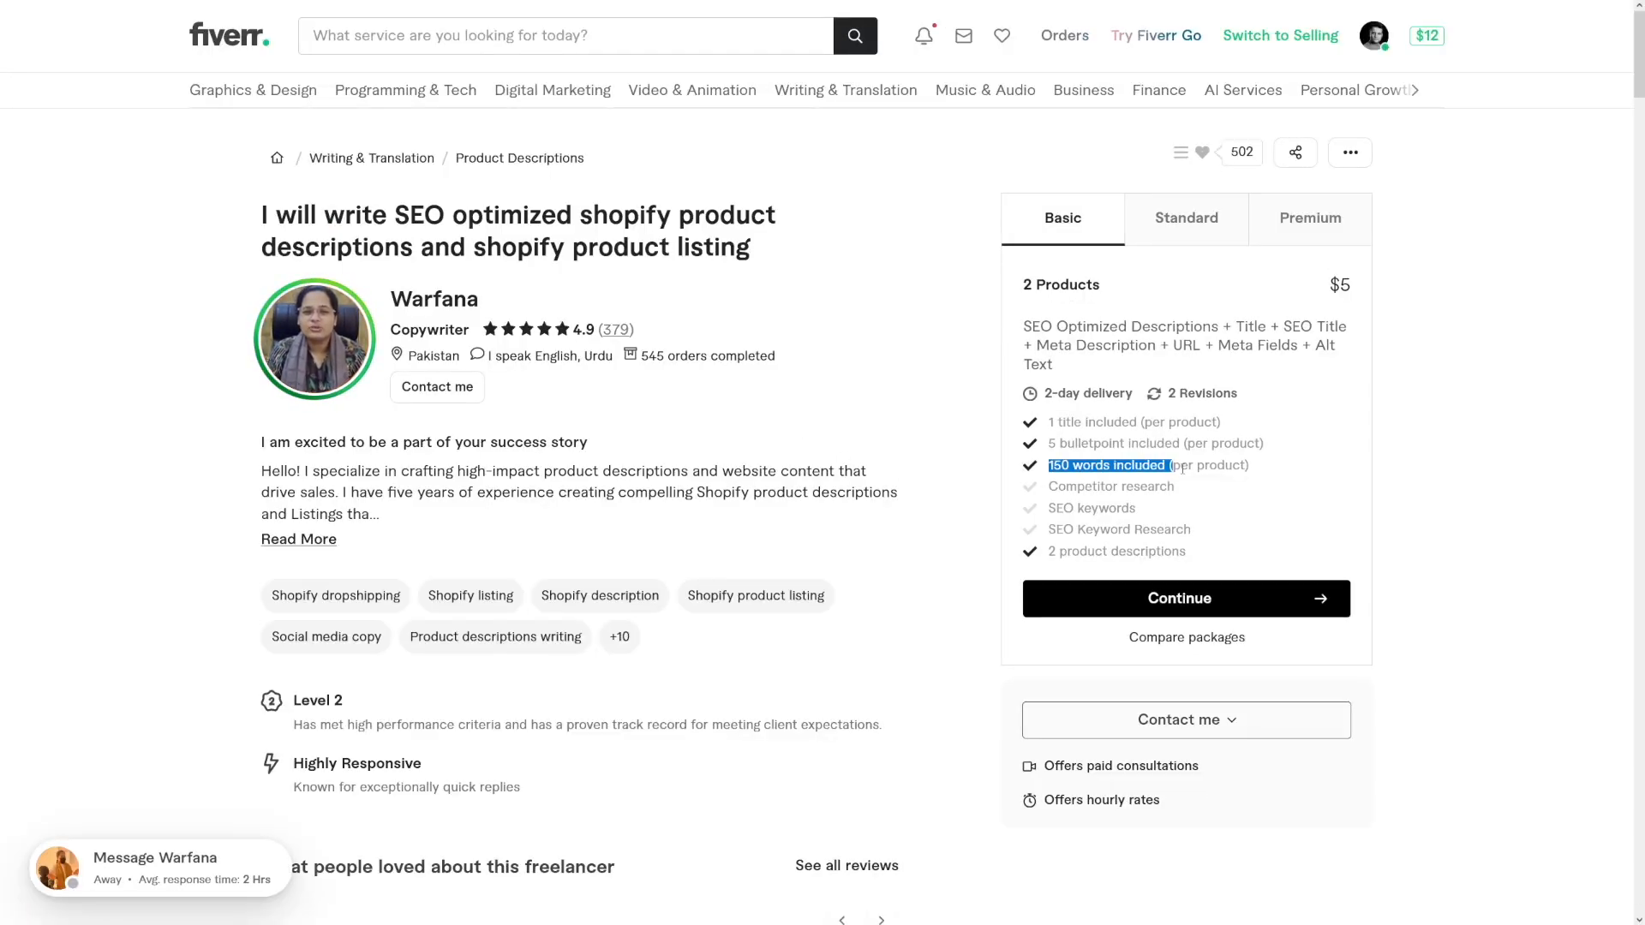
{"action": "left_click", "coordinate": [658, 309]}
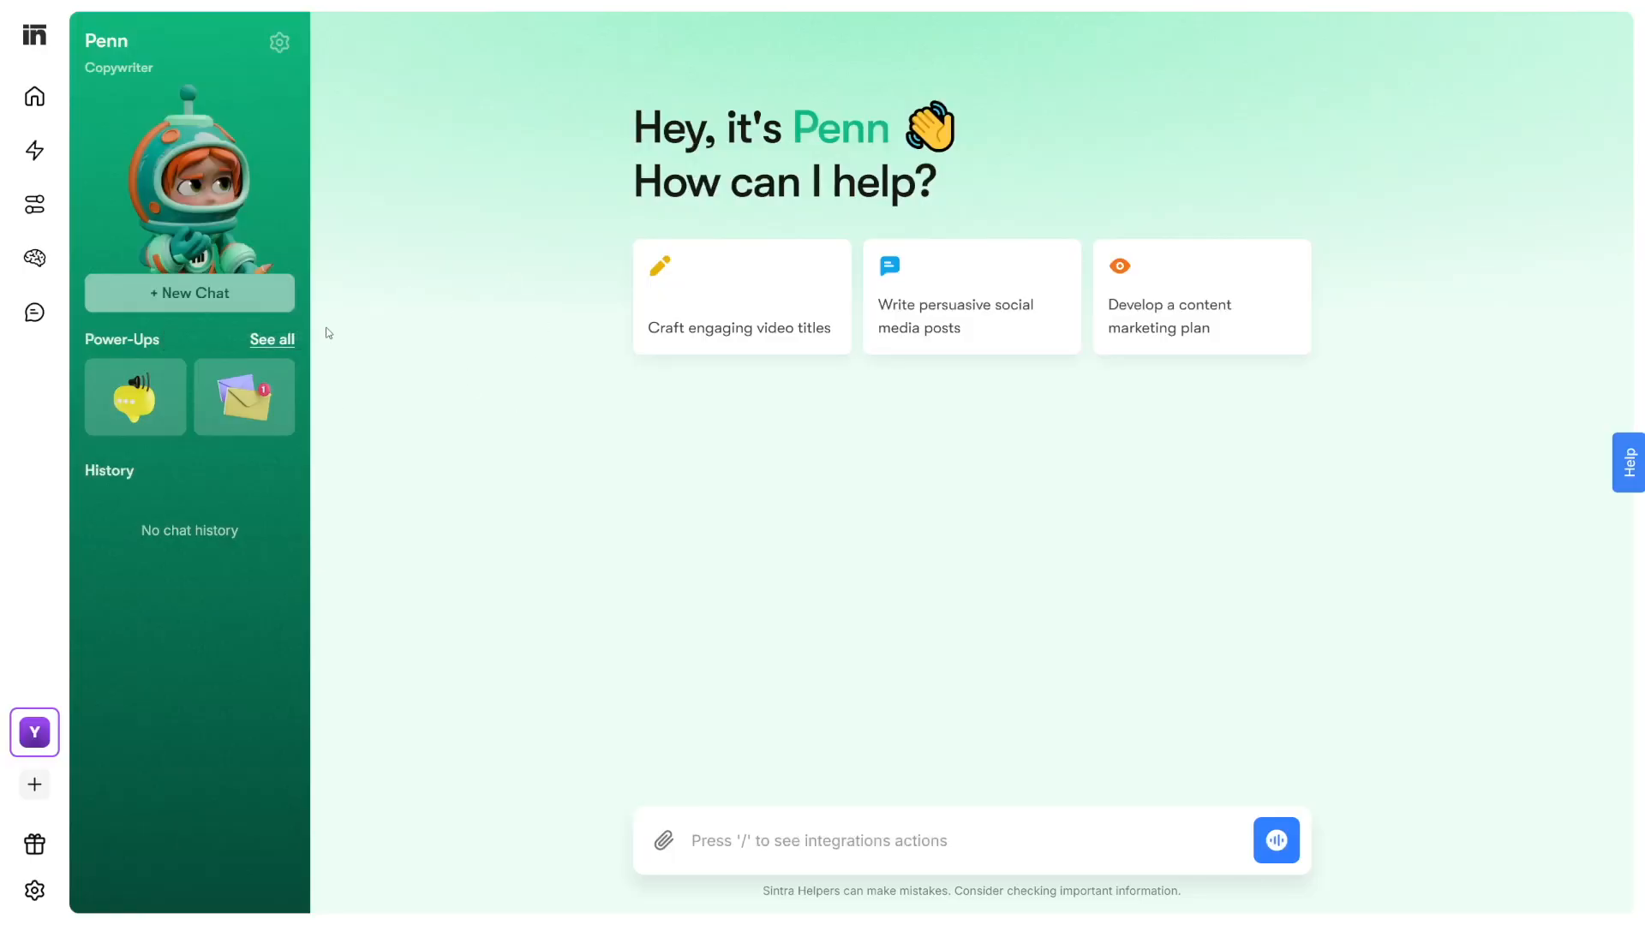
Open Penn's Facebook Ads Writer and enter the dog collar with GPS description.
{"action": "left_click", "coordinate": [273, 342]}
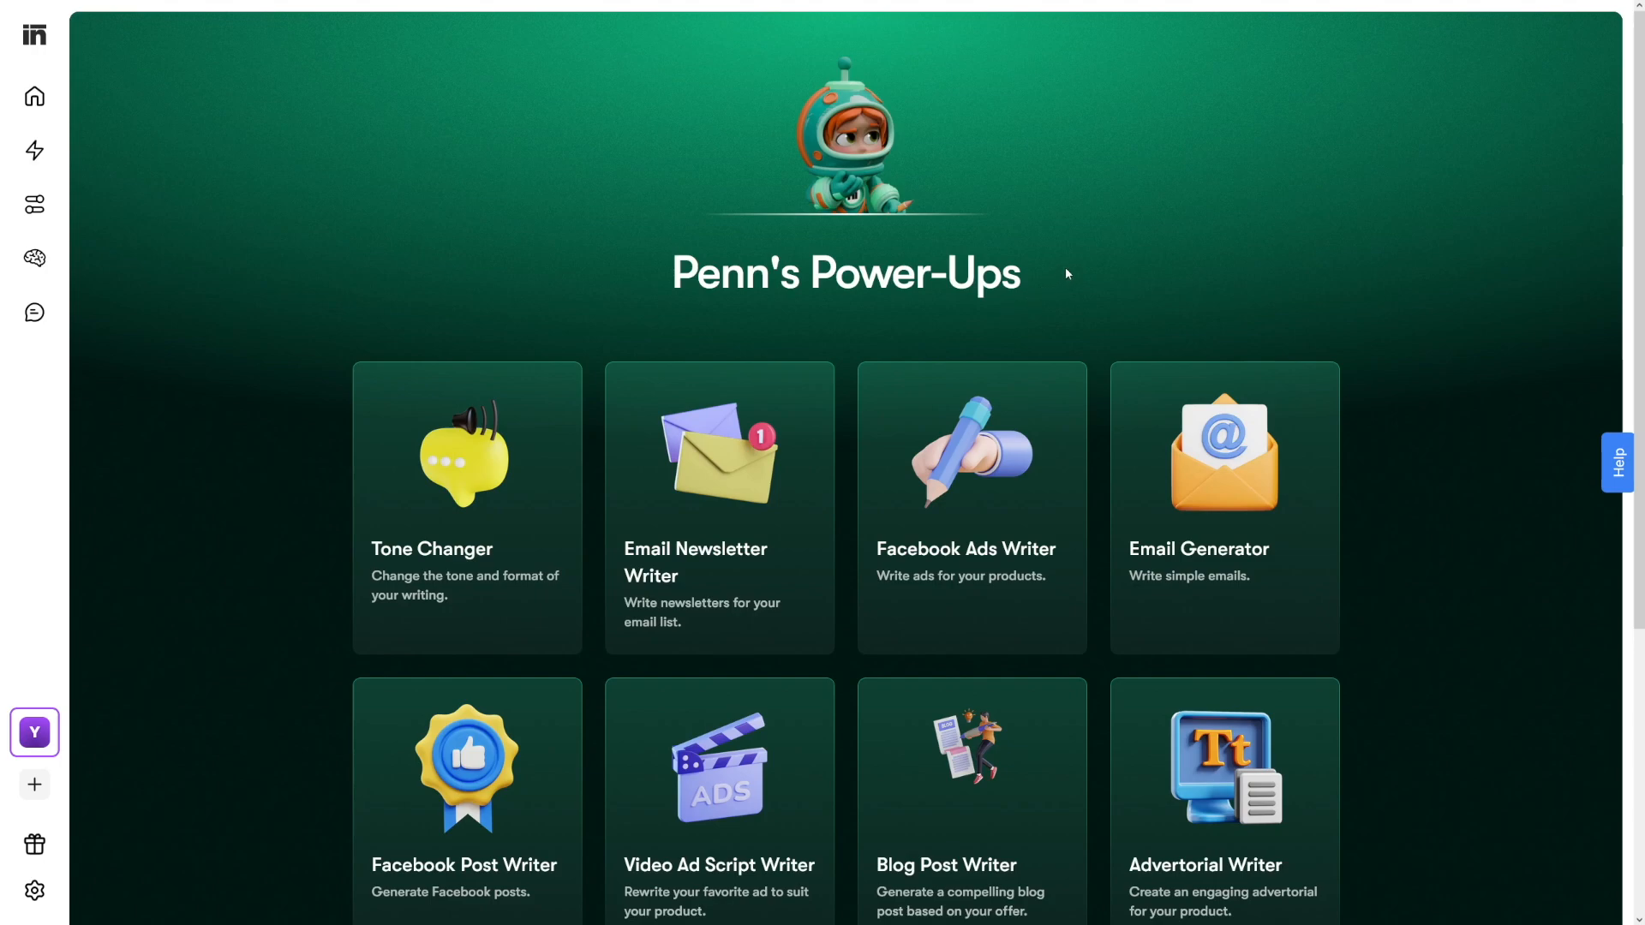
{"action": "scroll", "coordinate": [1003, 263], "scroll_direction": "down", "scroll_amount": 1}
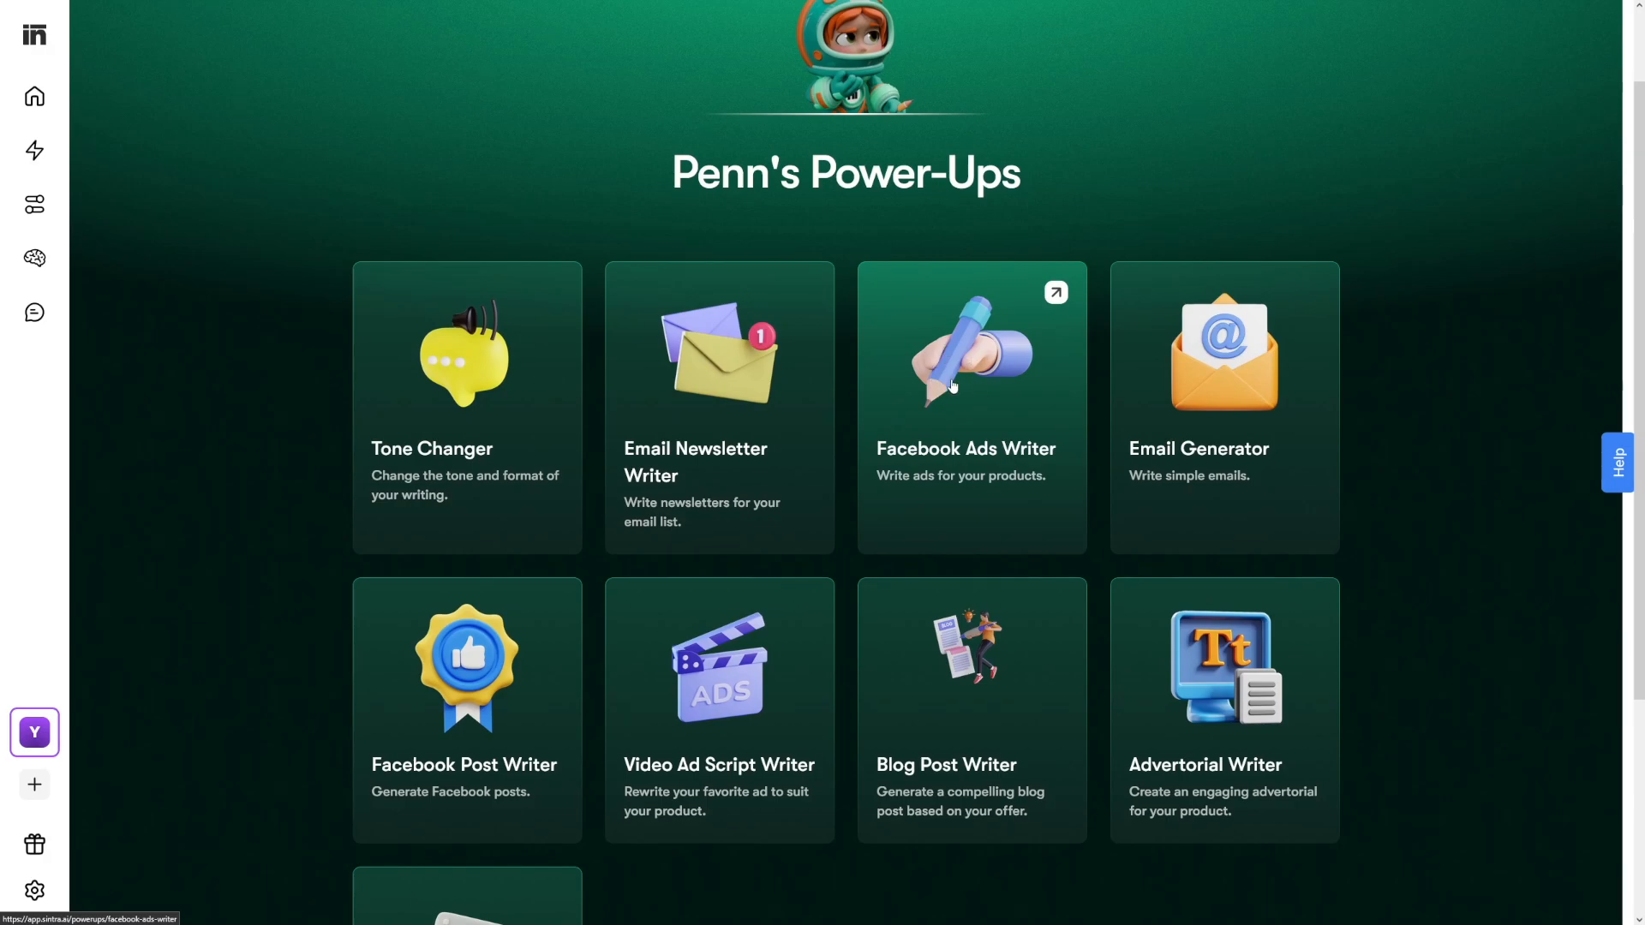
{"action": "left_click", "coordinate": [961, 375]}
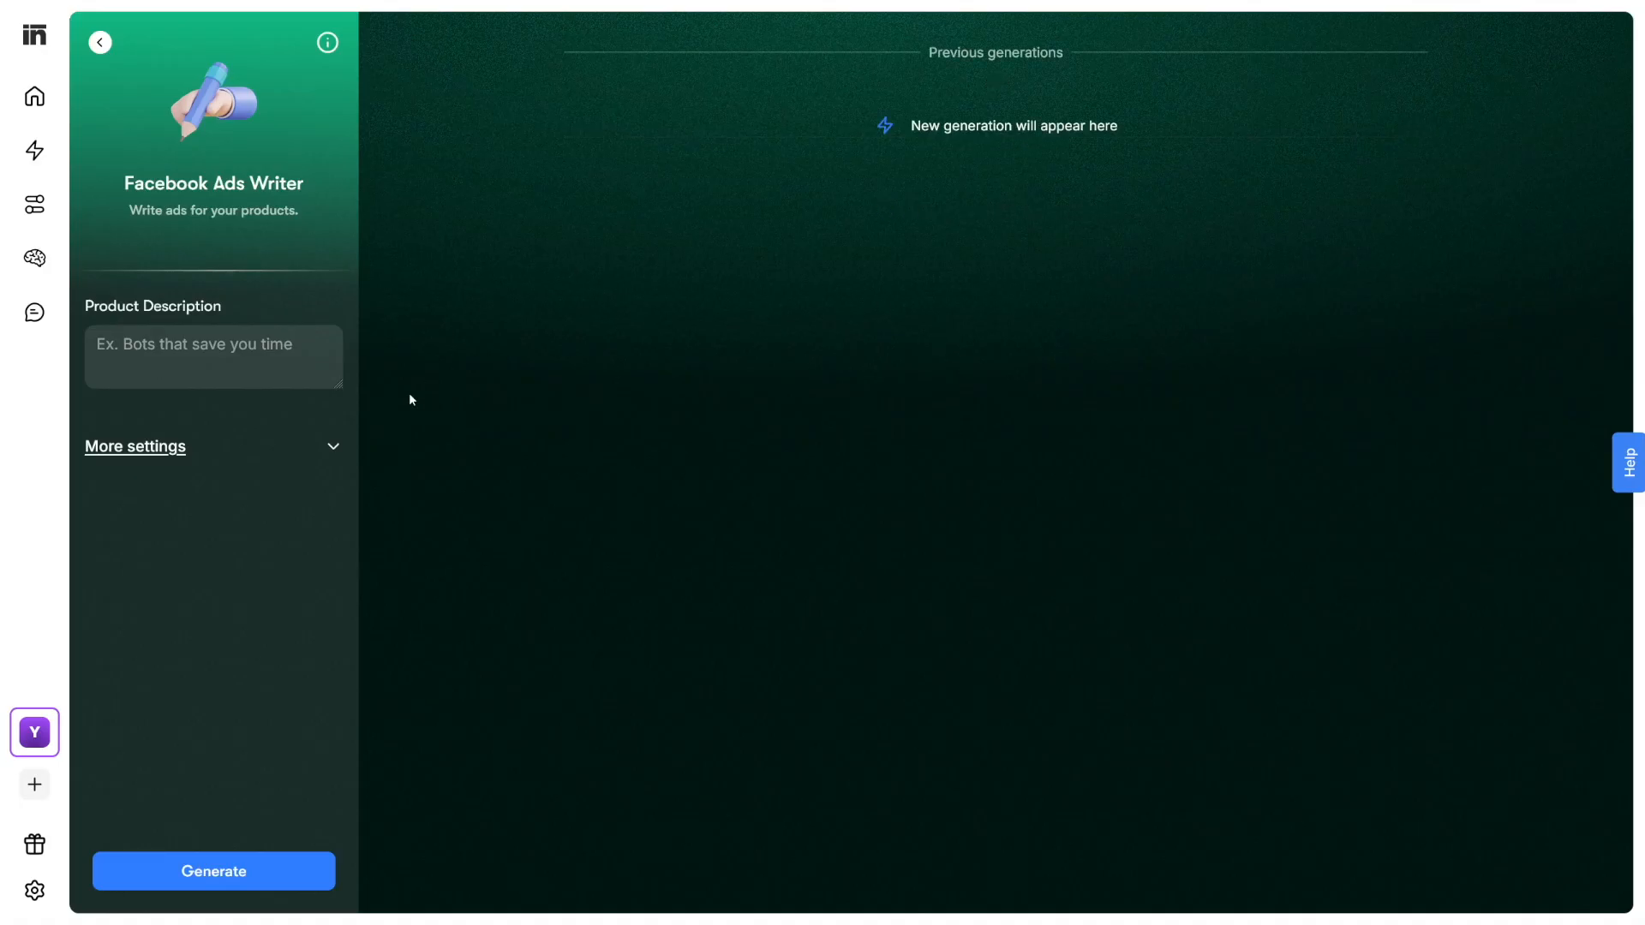
{"action": "left_click", "coordinate": [214, 349]}
{"action": "type", "text": "Dog collar"}
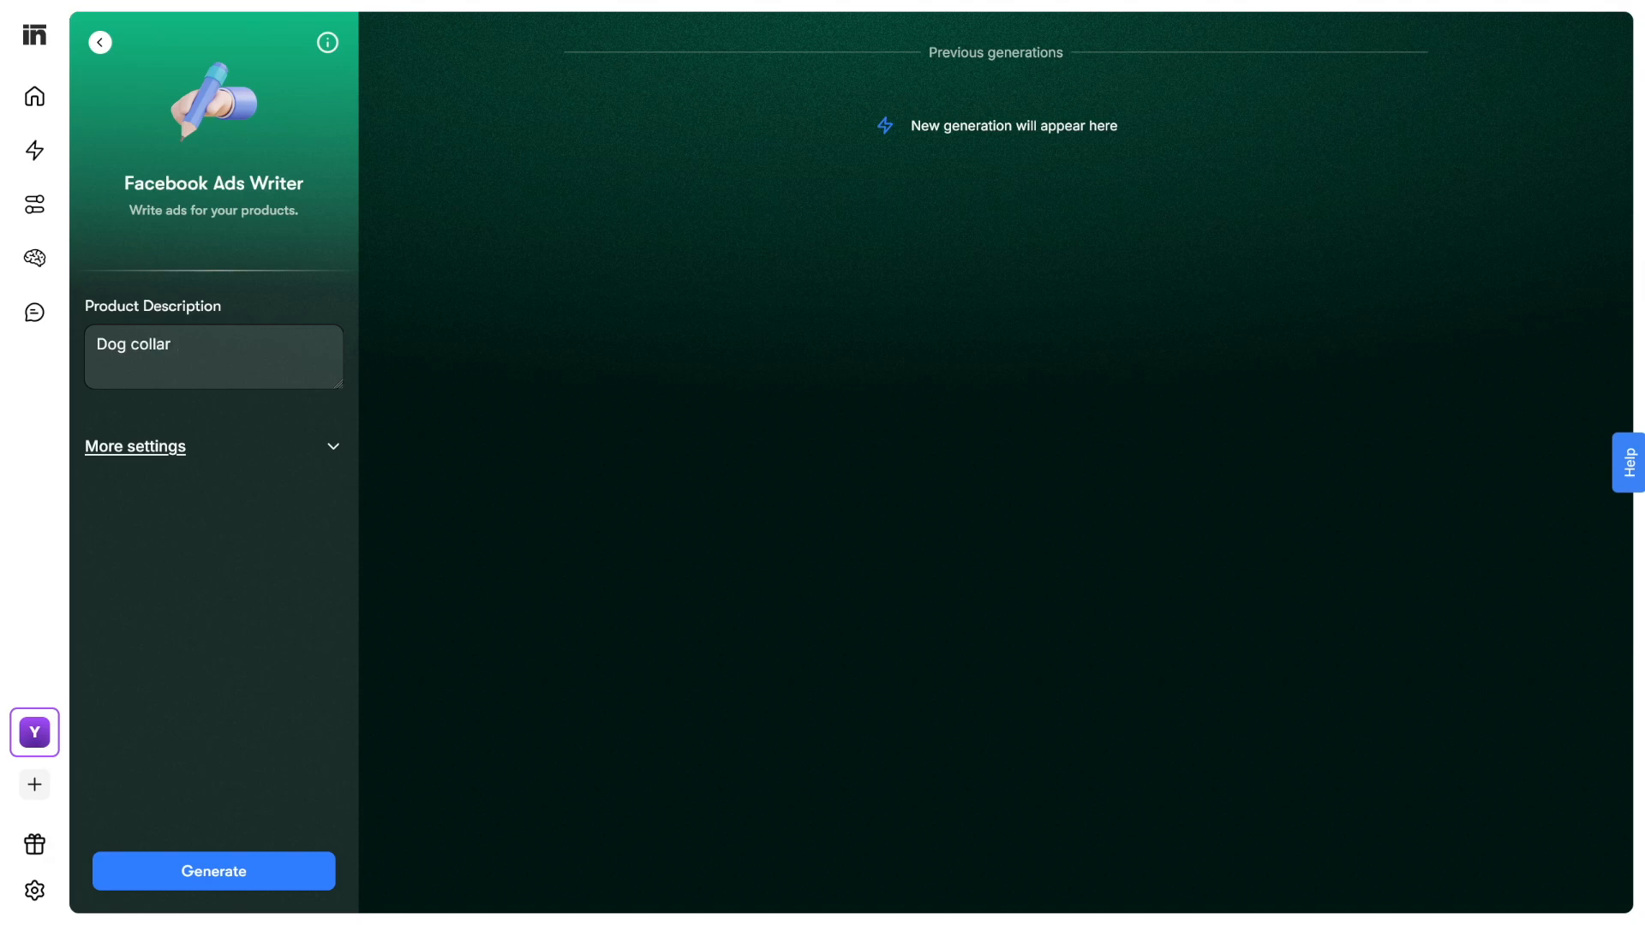
{"action": "type", "text": "with GPS"}
Generate the GPS dog collar Facebook ad copy and select the output text.
{"action": "left_click", "coordinate": [236, 863]}
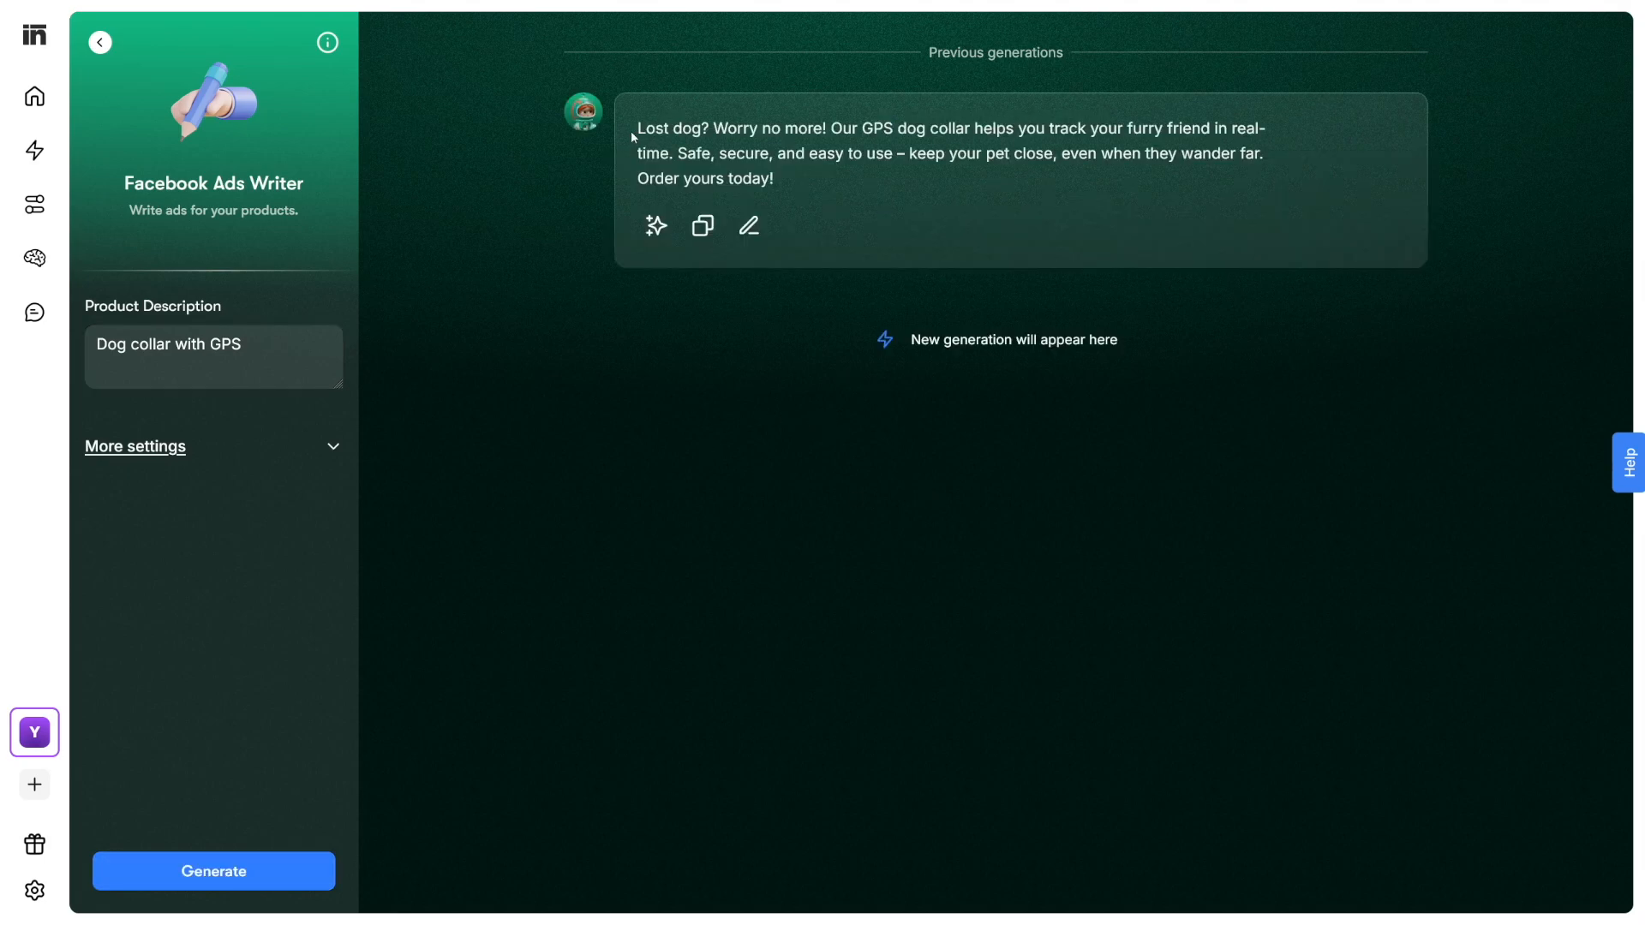
{"action": "left_click_drag", "start_coordinate": [637, 126], "coordinate": [777, 180]}
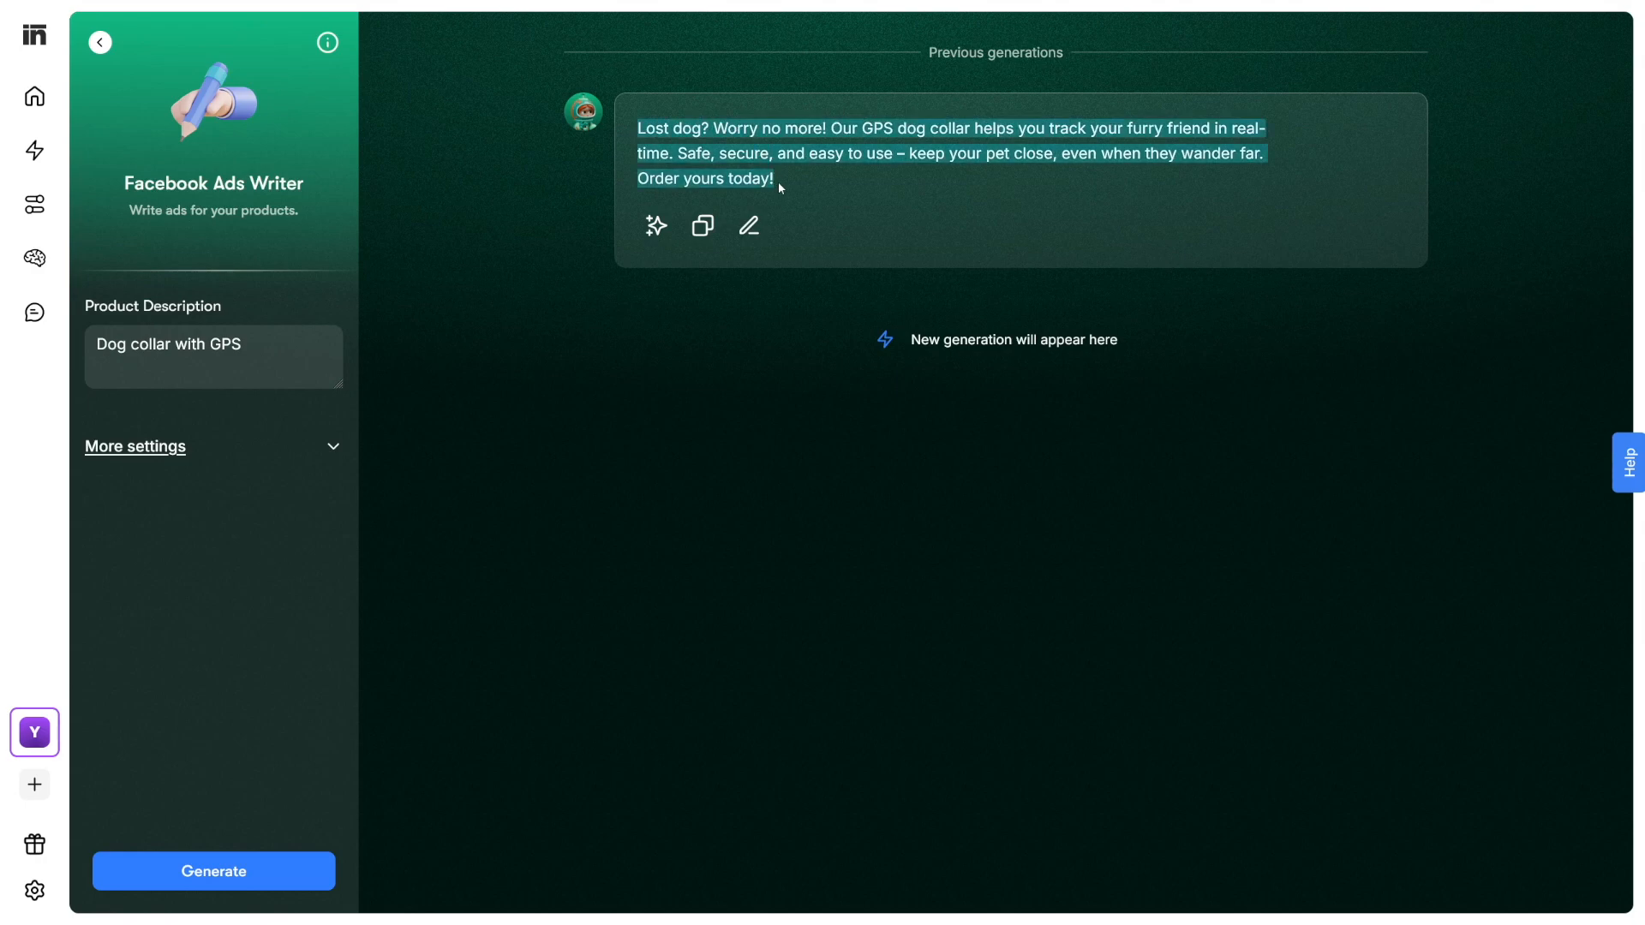
{"action": "left_click", "coordinate": [776, 188]}
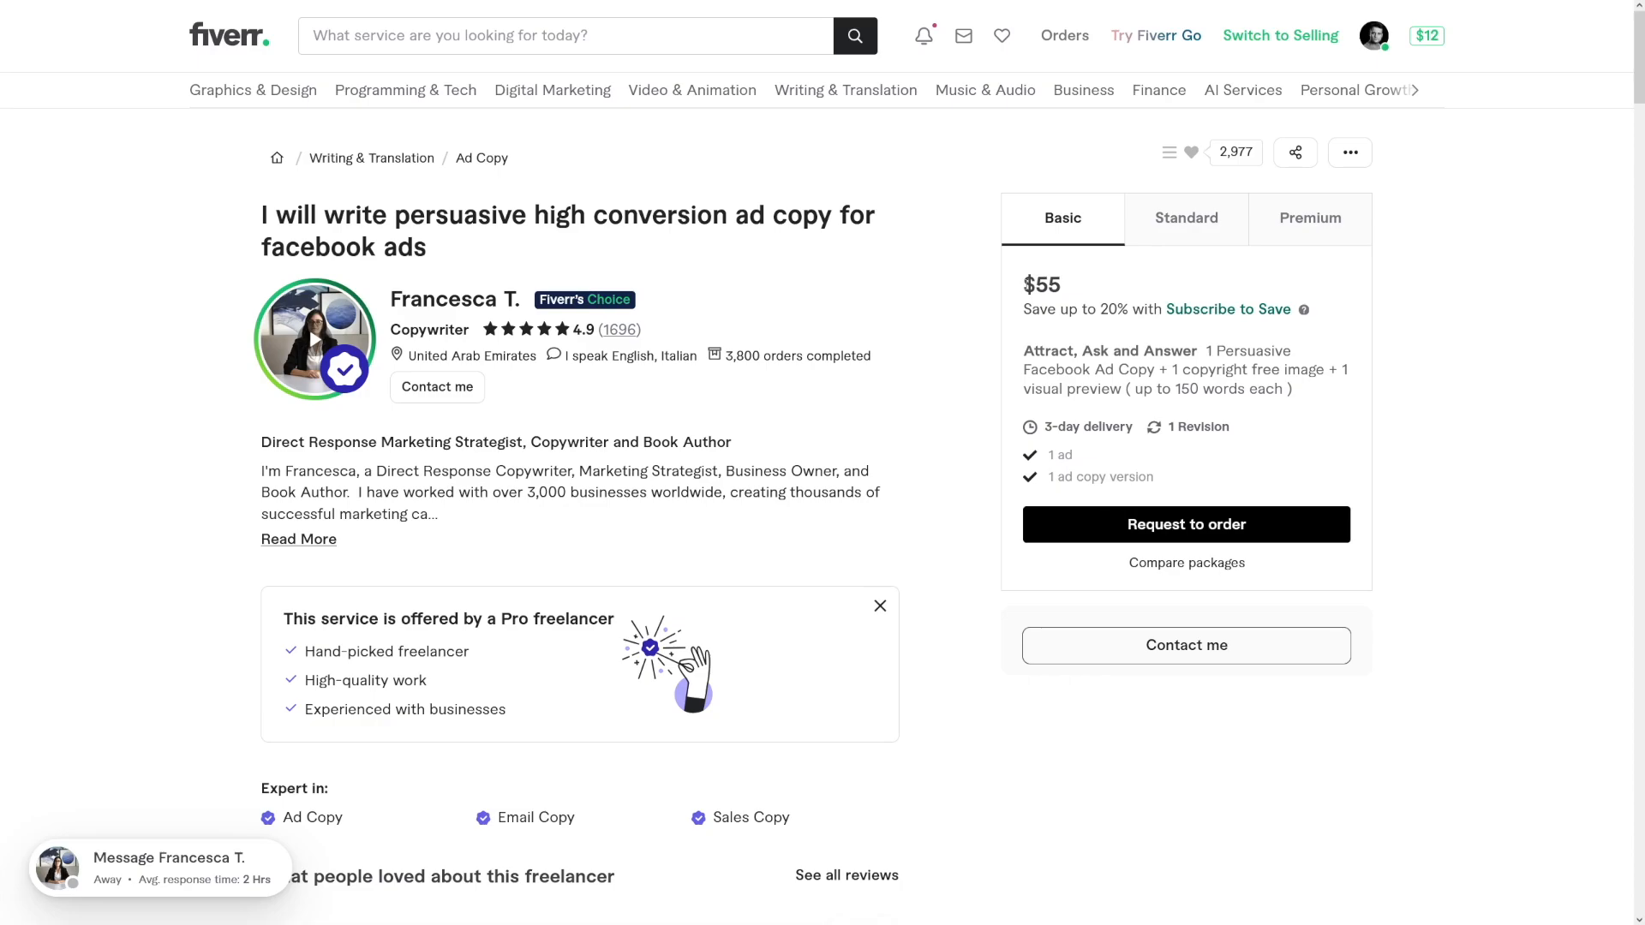
{"action": "mouse_move", "coordinate": [1025, 305]}
{"action": "left_mouse_down"}
{"action": "mouse_move", "coordinate": [1065, 289]}
{"action": "mouse_move", "coordinate": [1026, 286]}
{"action": "left_mouse_up"}
{"action": "left_click", "coordinate": [1064, 289]}
{"action": "left_click", "coordinate": [1092, 263]}
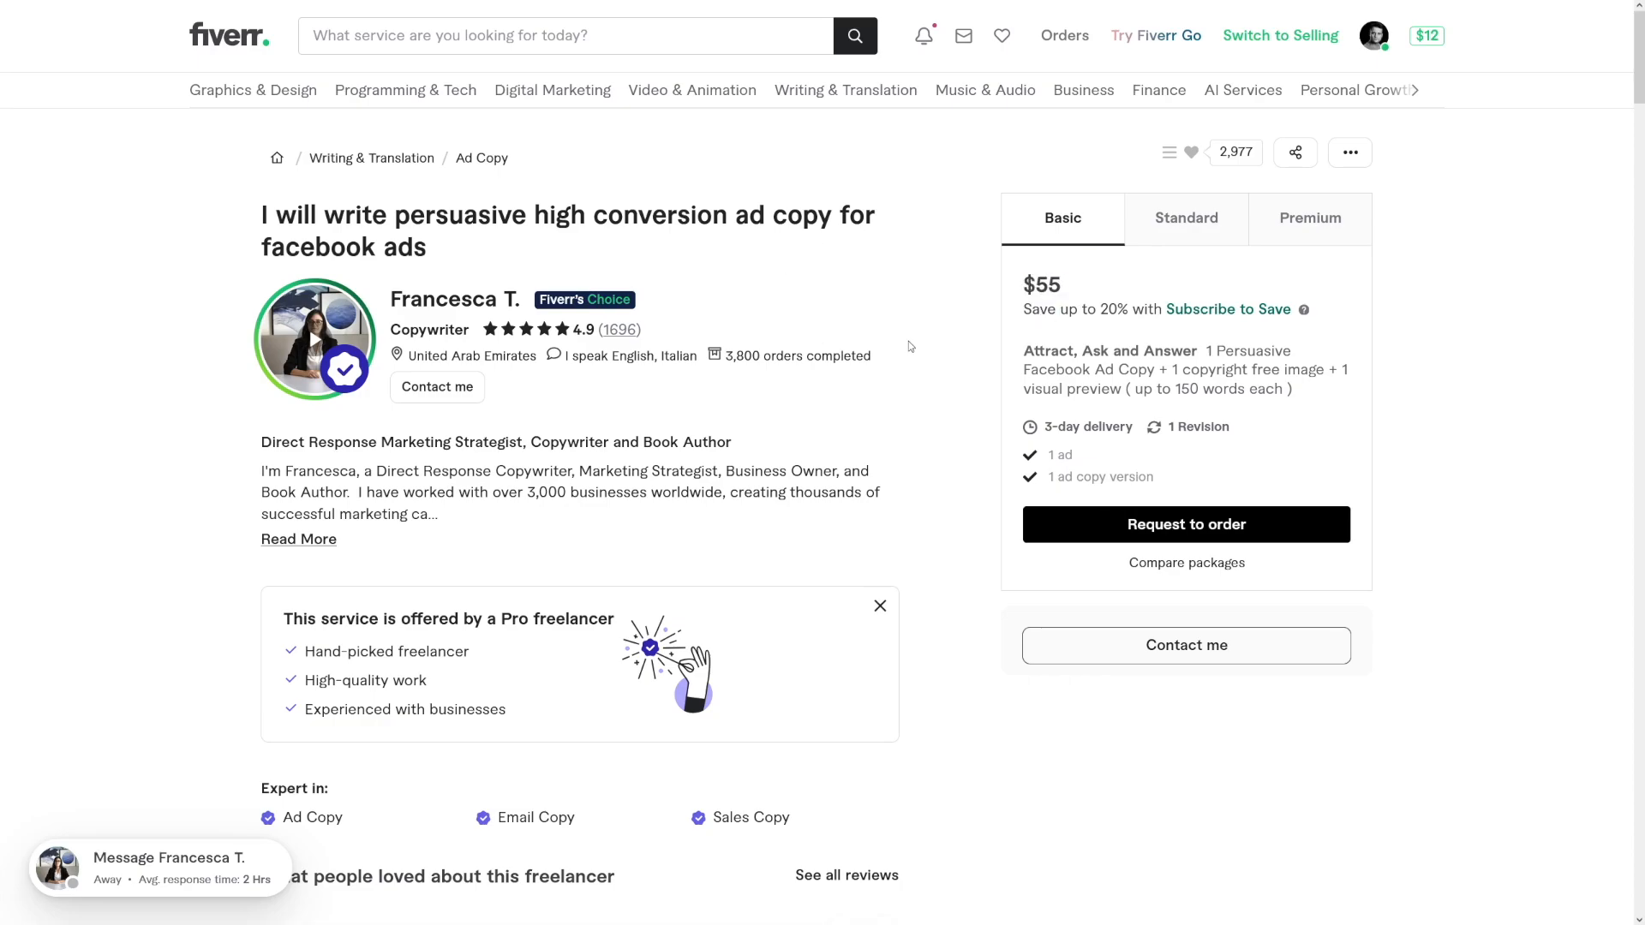